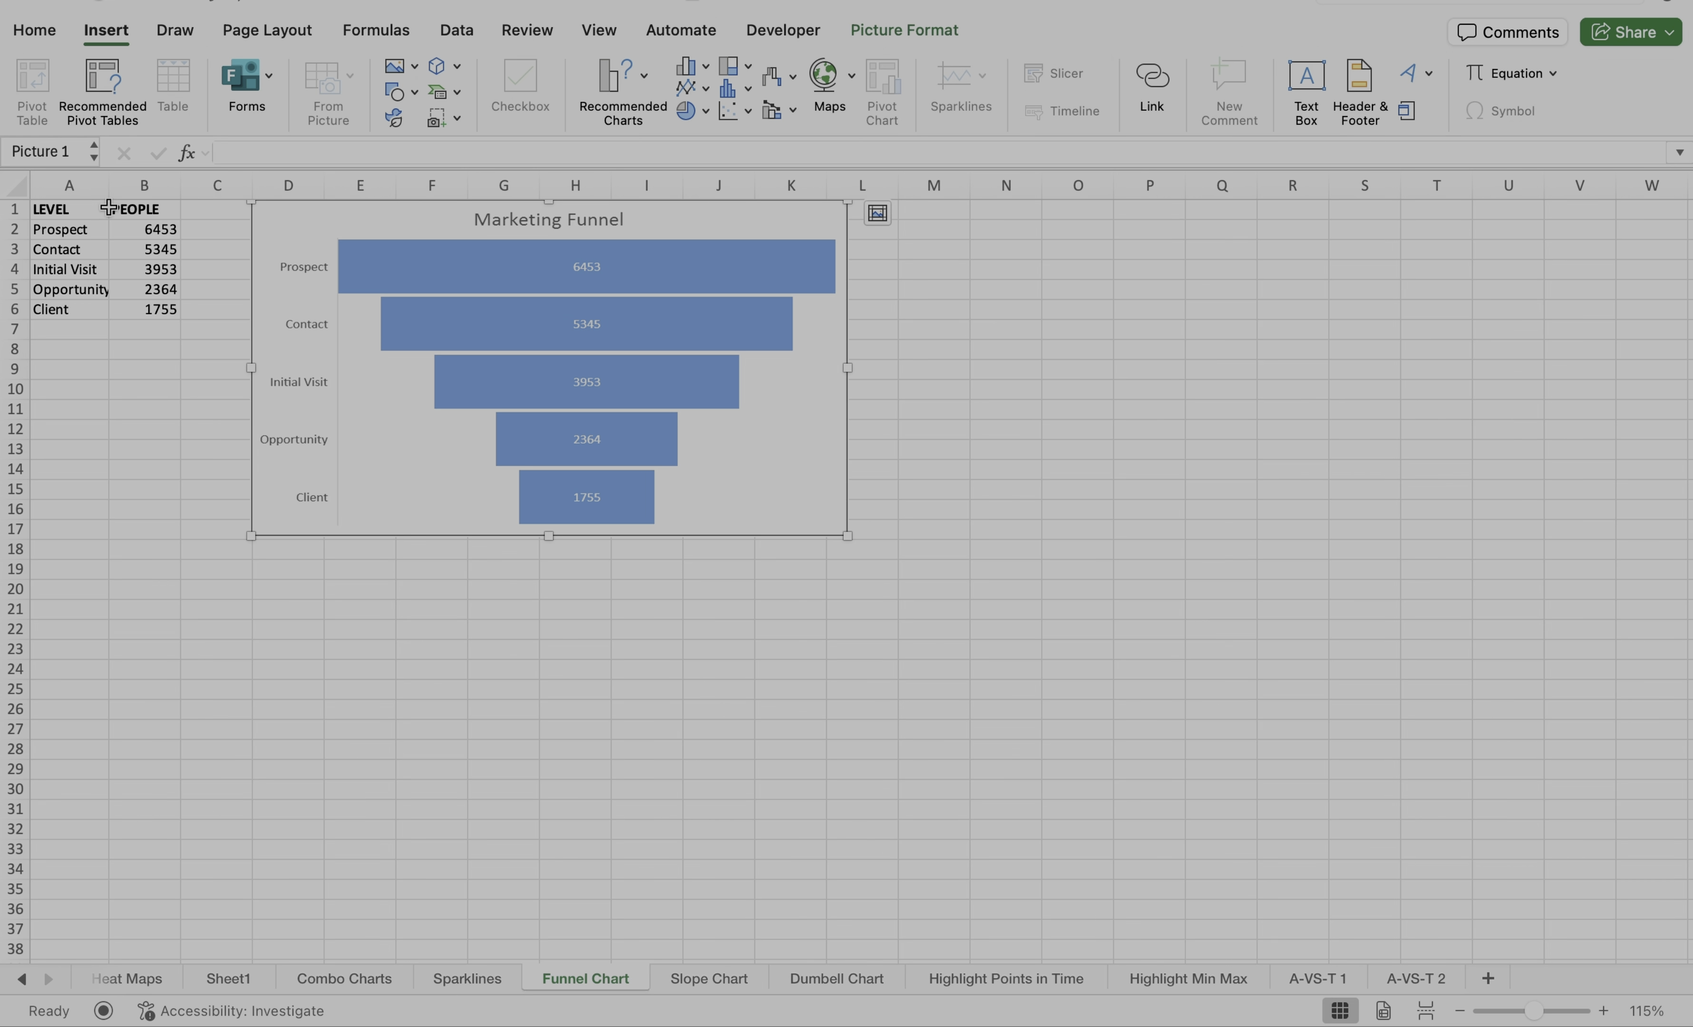
Widen column A so that the full level names fit
left_click(109, 187)
left_click_drag(109, 187, 133, 186)
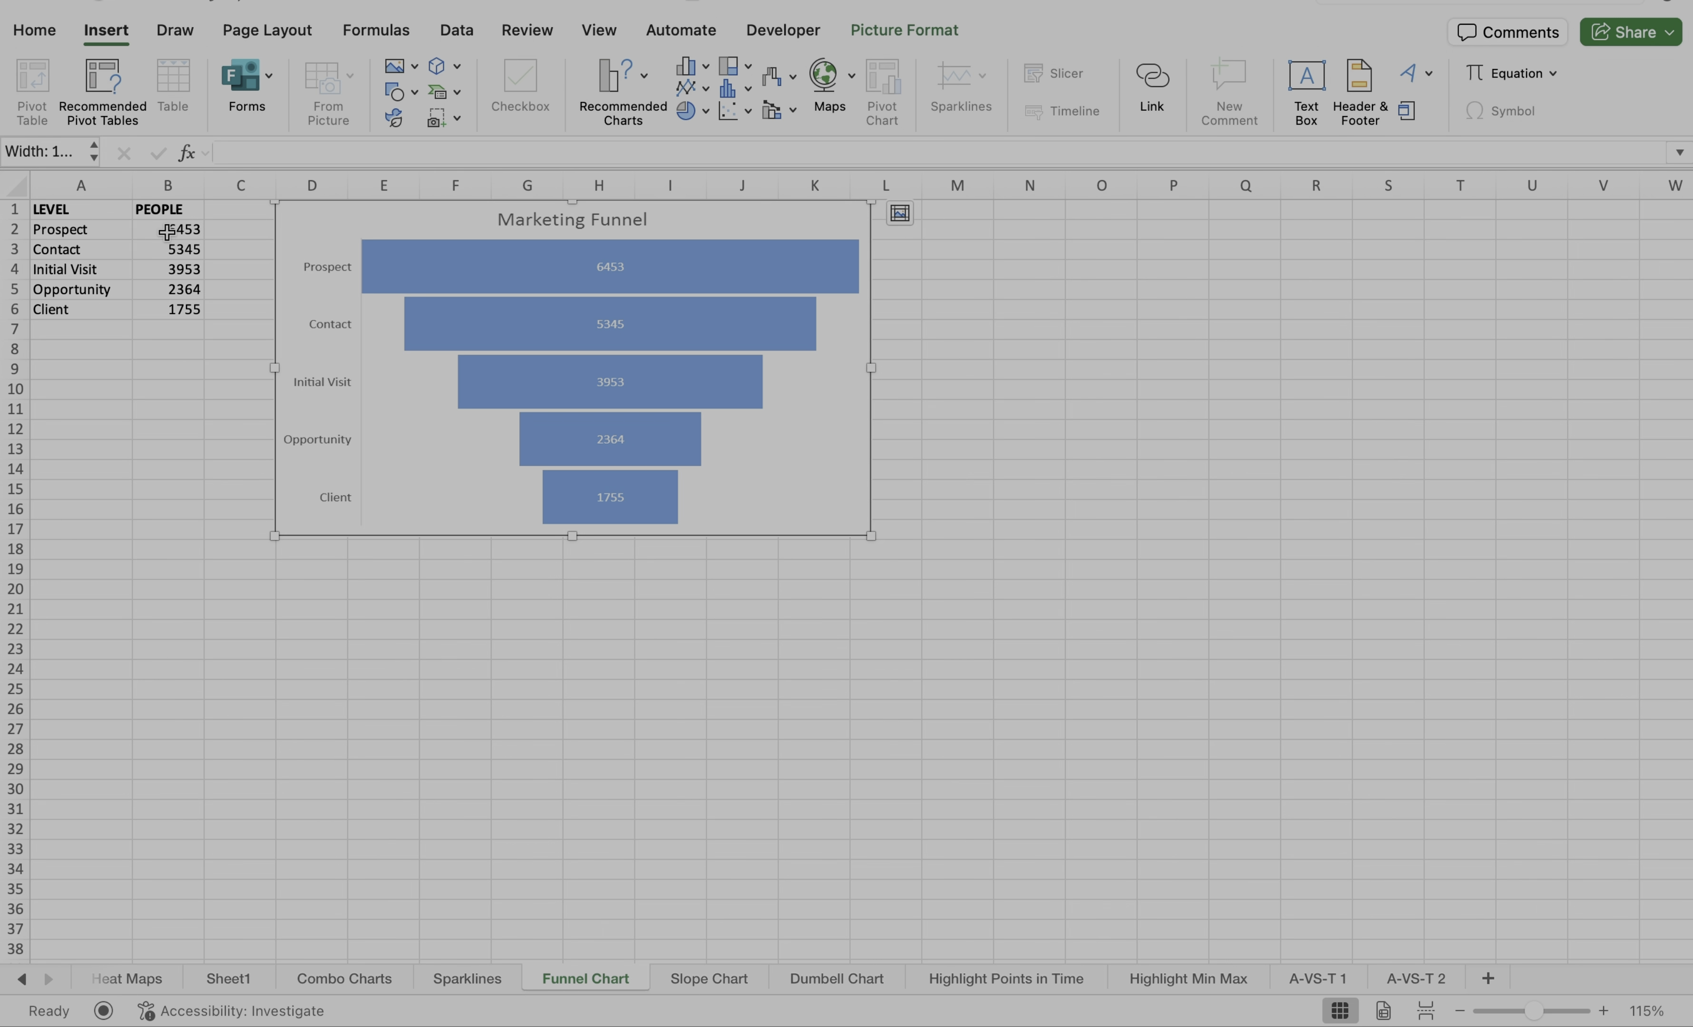
Examine the source table in A1:B6, going through the people count of each funnel level
left_click(176, 253)
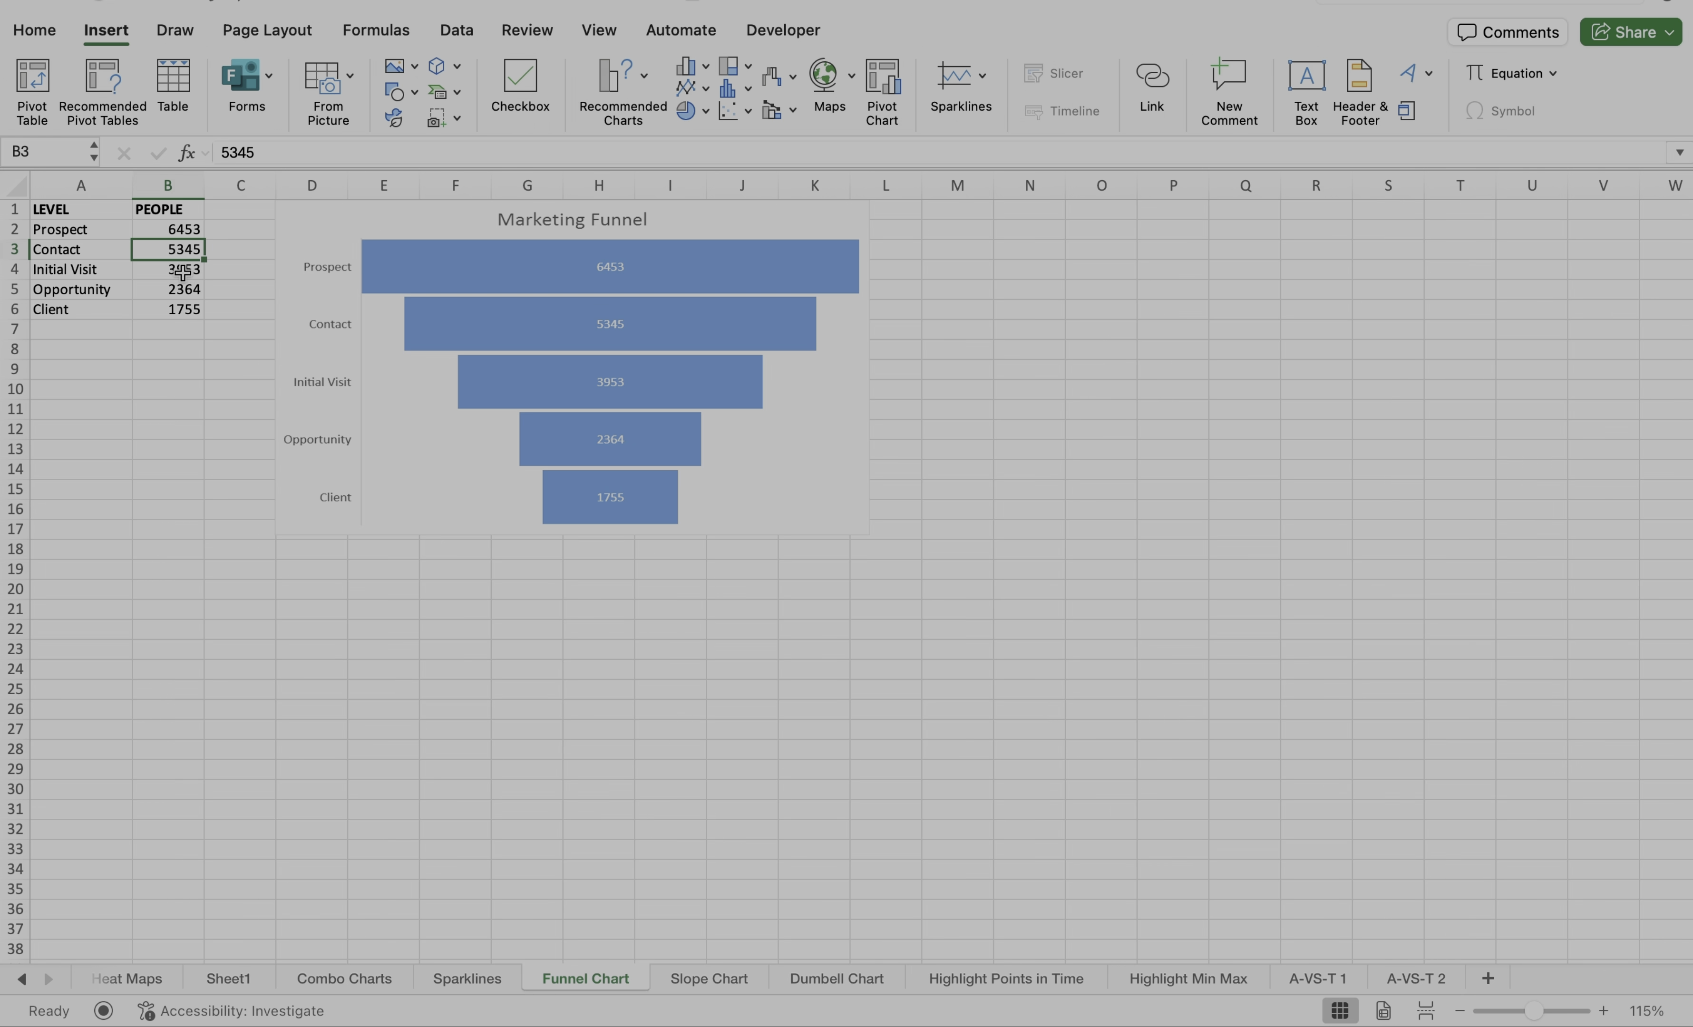
left_click(183, 274)
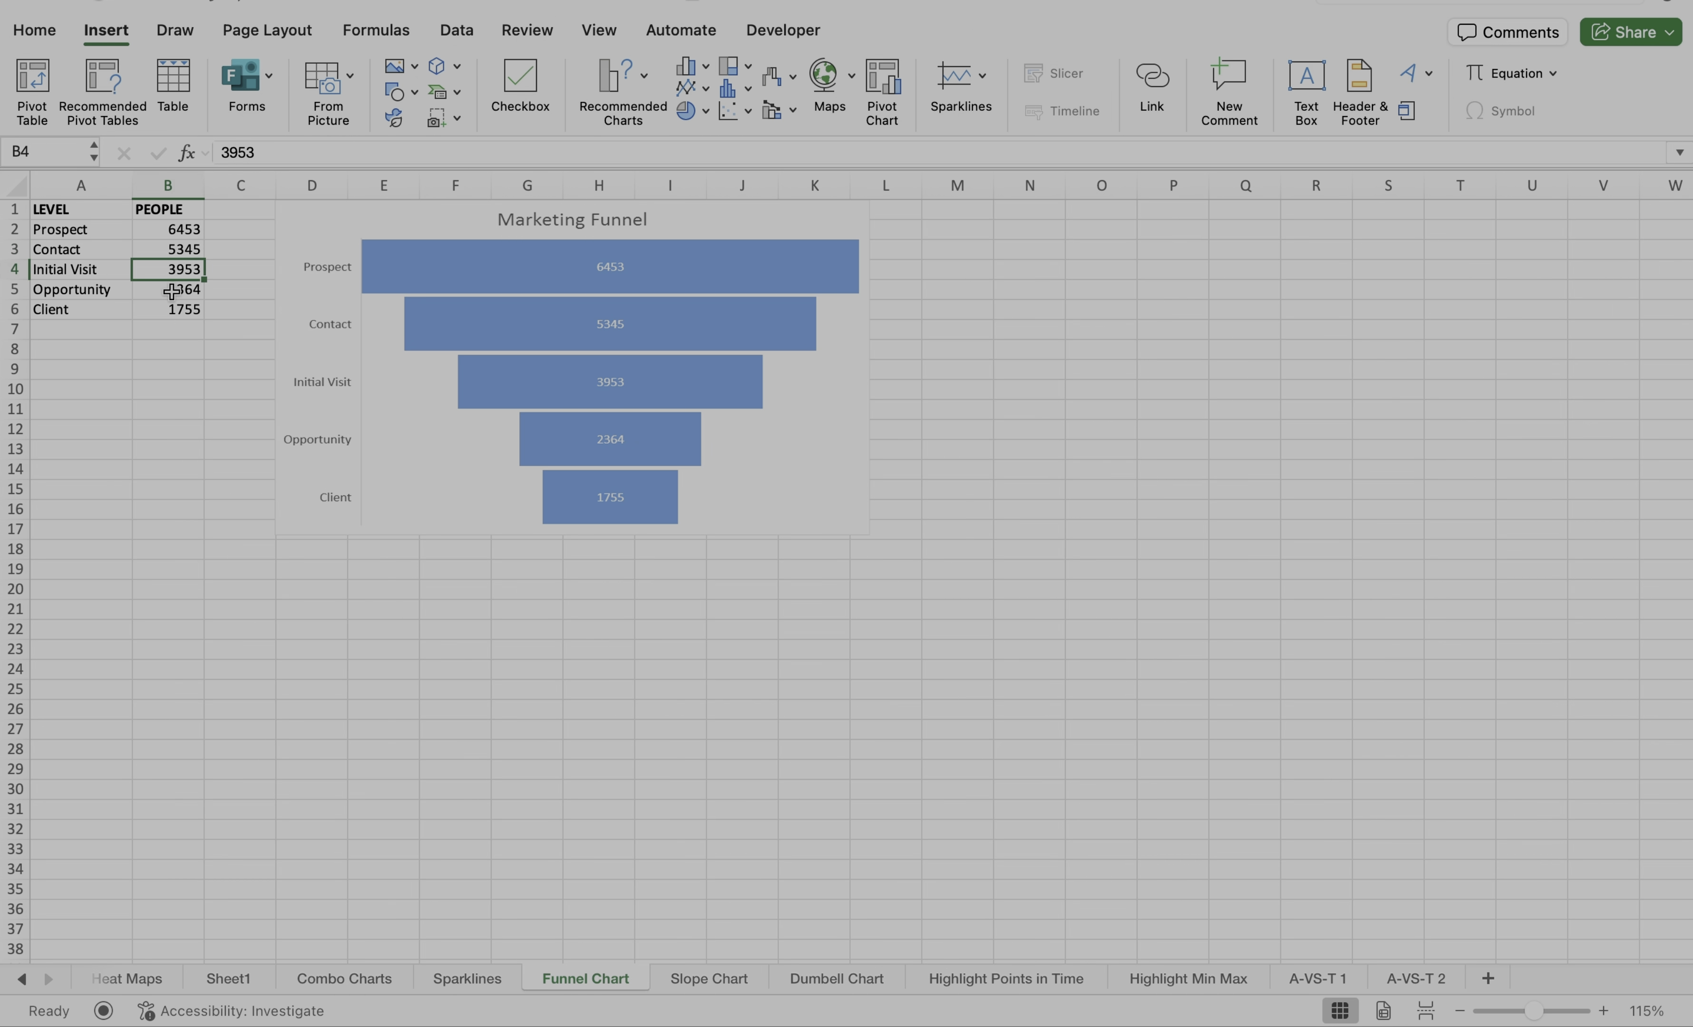
left_click(171, 292)
left_click(171, 309)
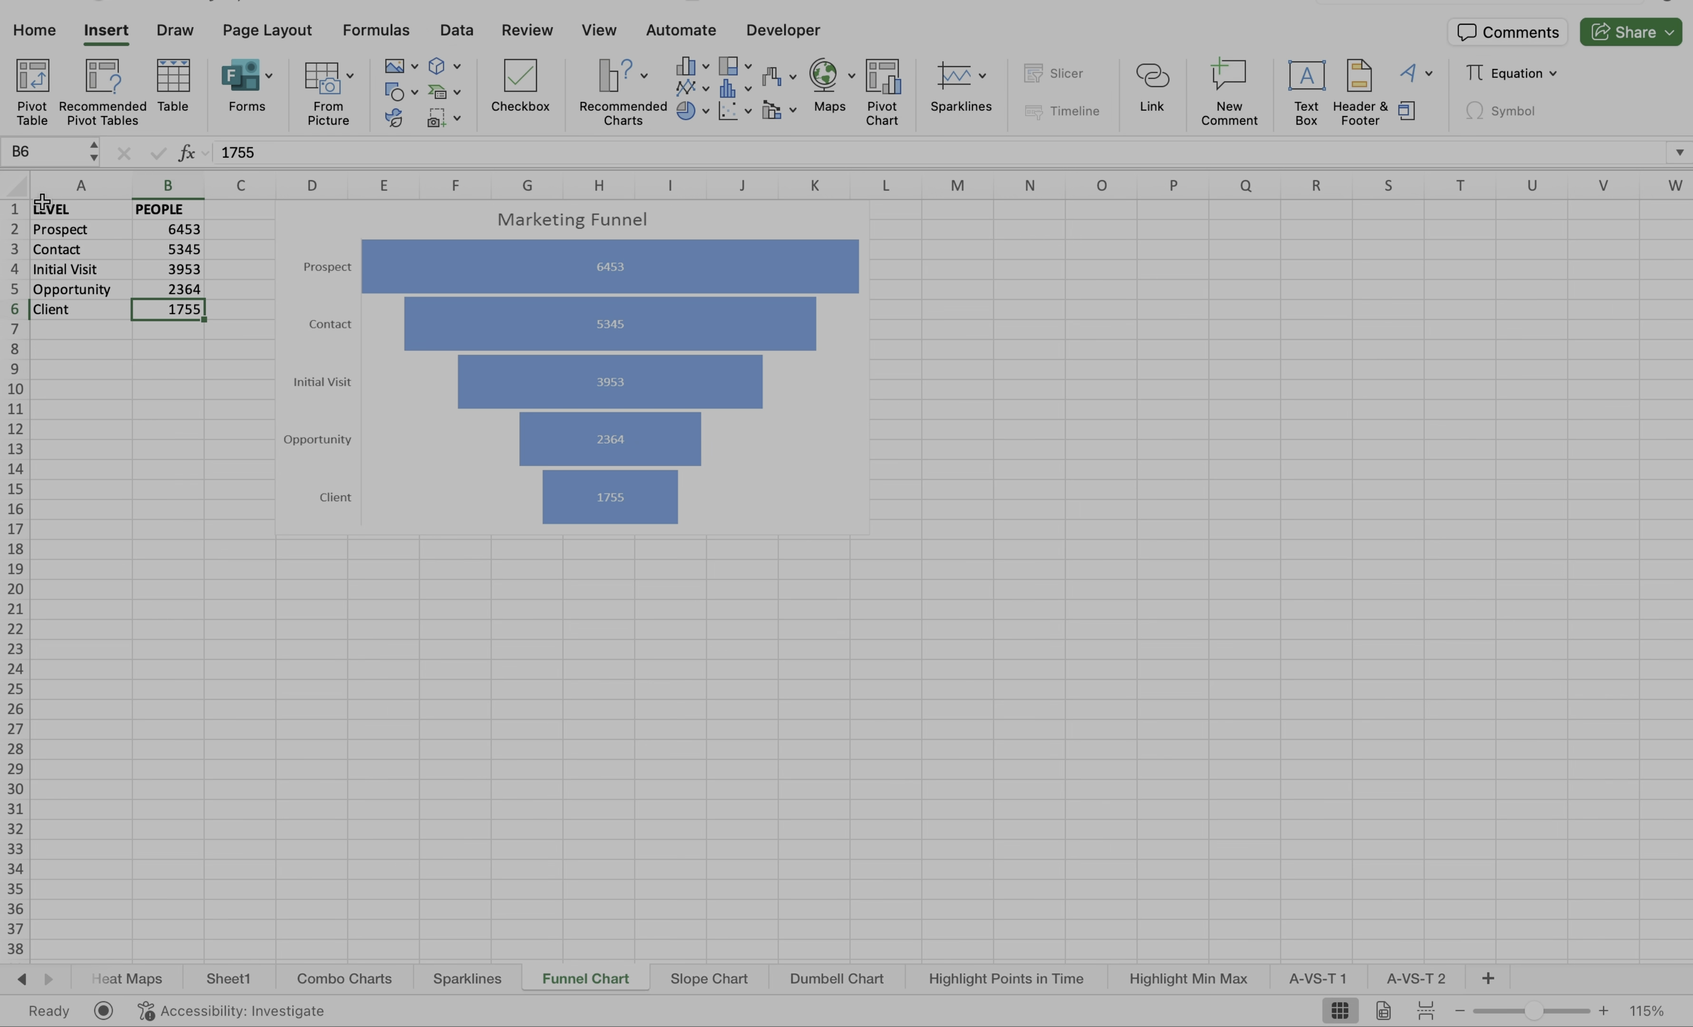
left_click_drag(41, 203, 201, 312)
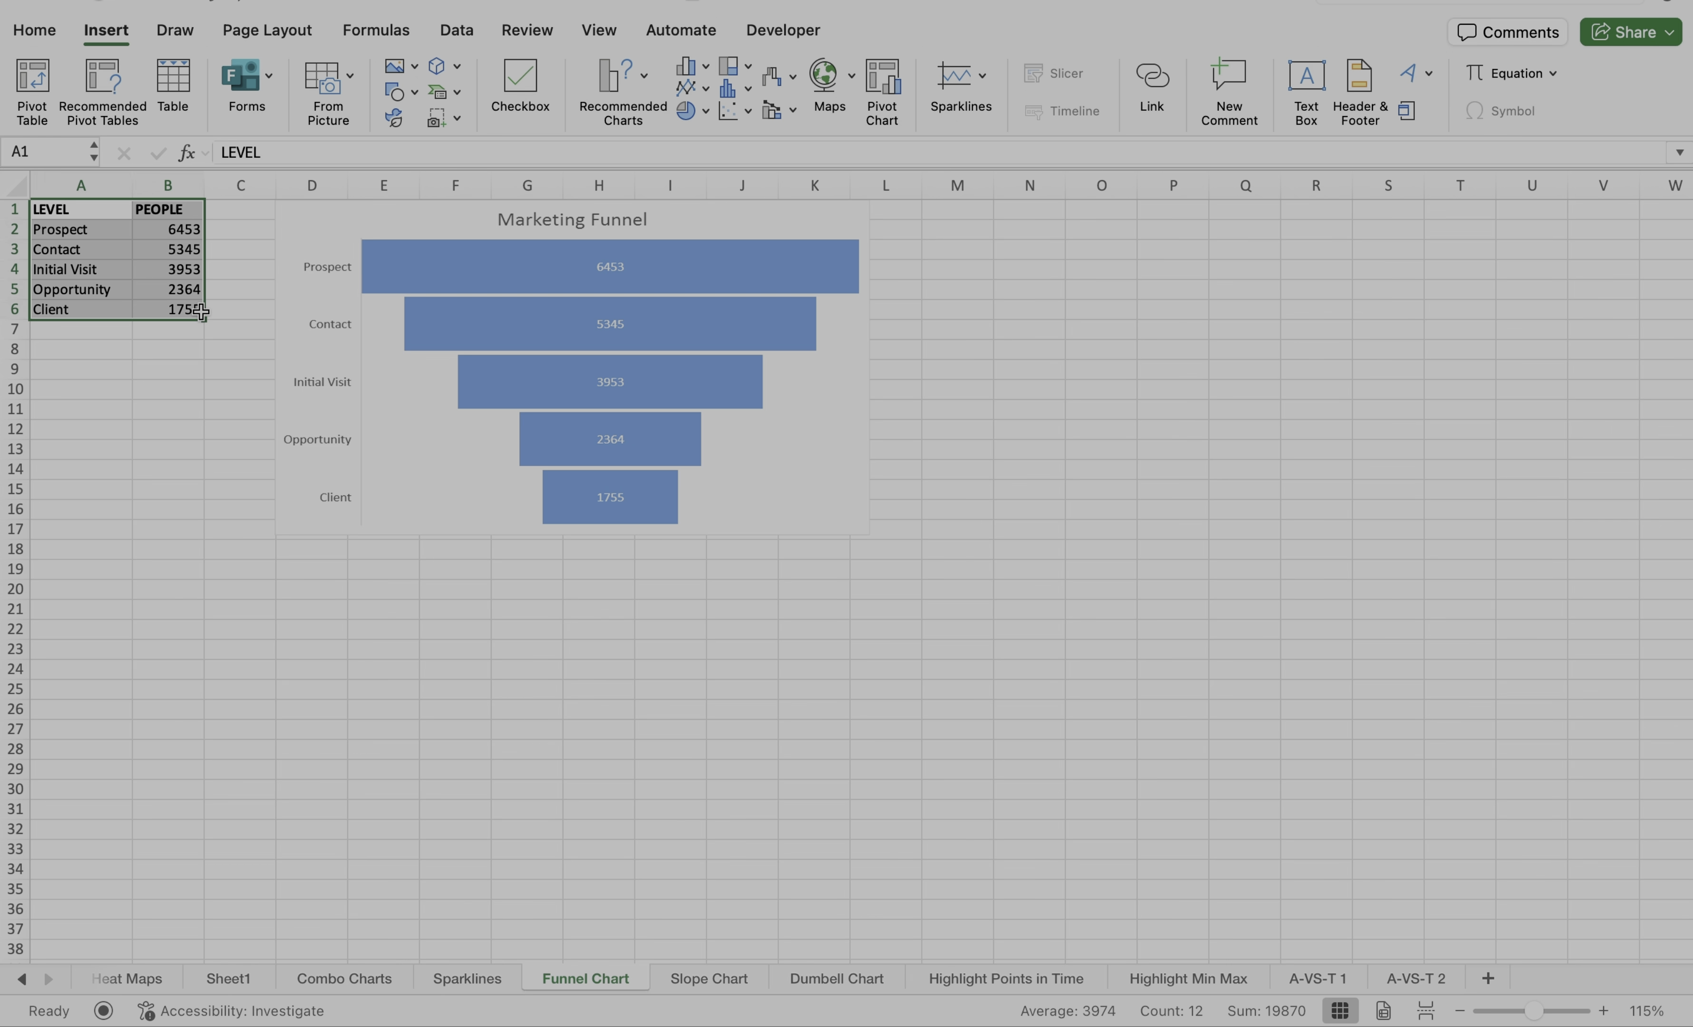
left_click(211, 376)
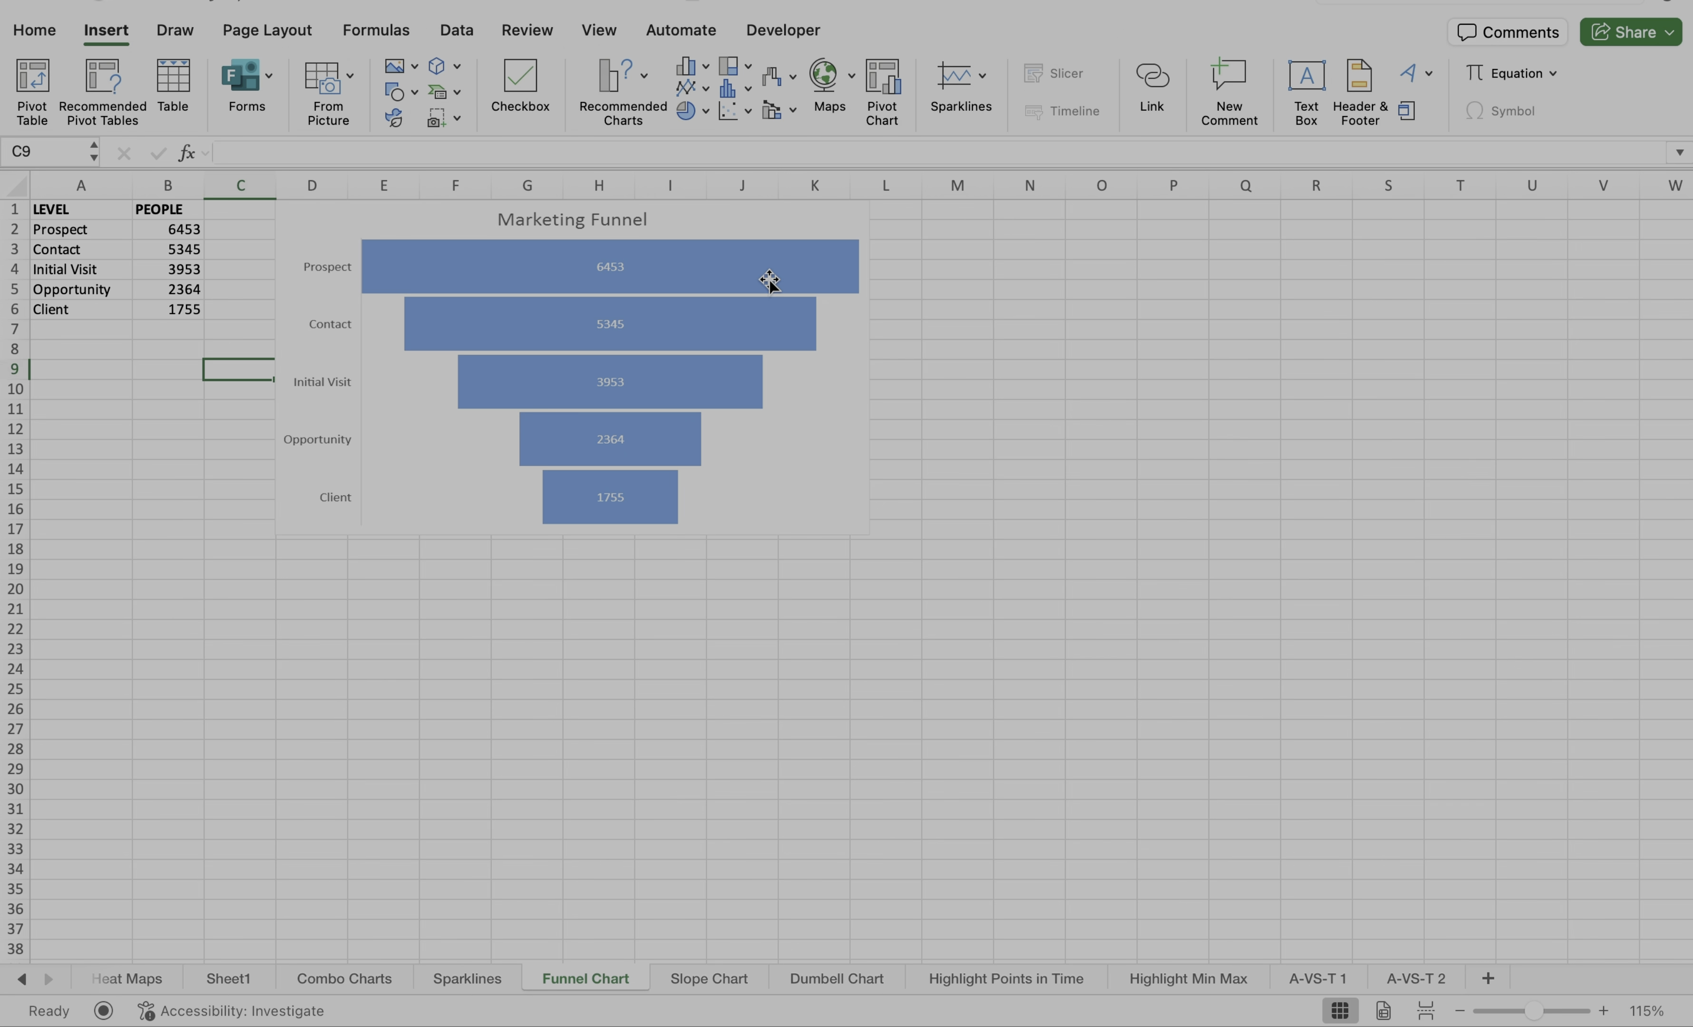
Move the Marketing Funnel picture over to start around column H, and copy the source table A1:B6
left_click(725, 226)
left_click_drag(725, 226, 1032, 217)
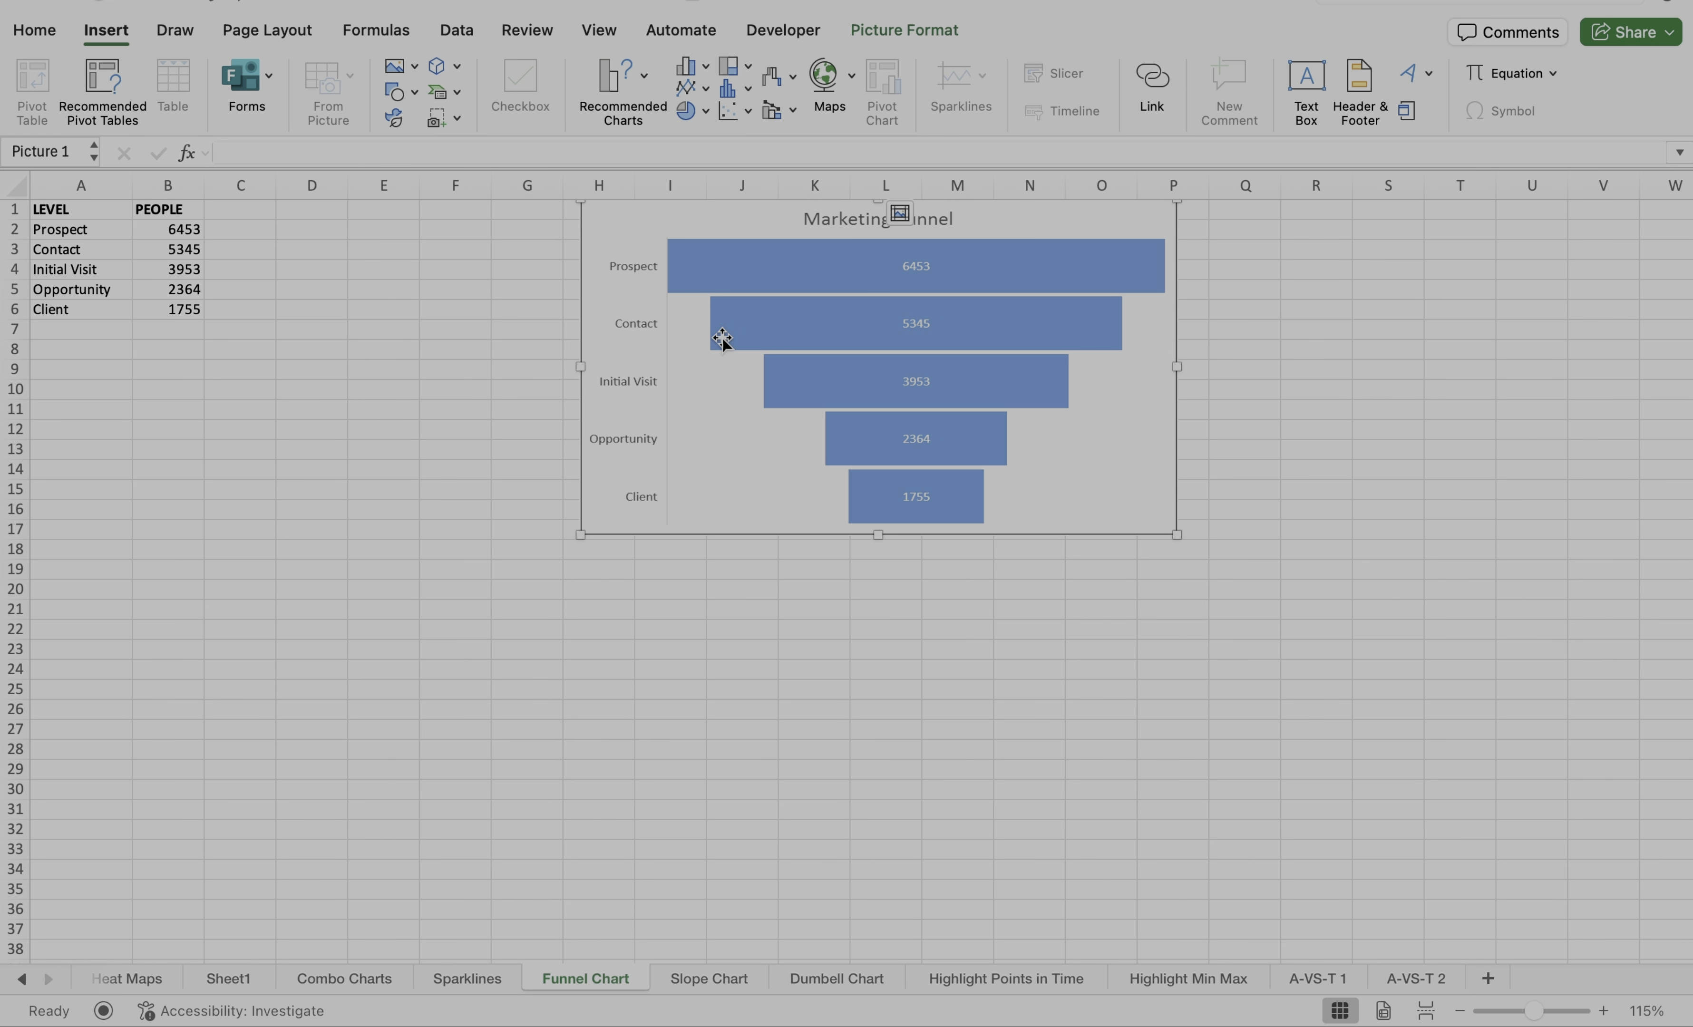
left_click_drag(52, 208, 188, 306)
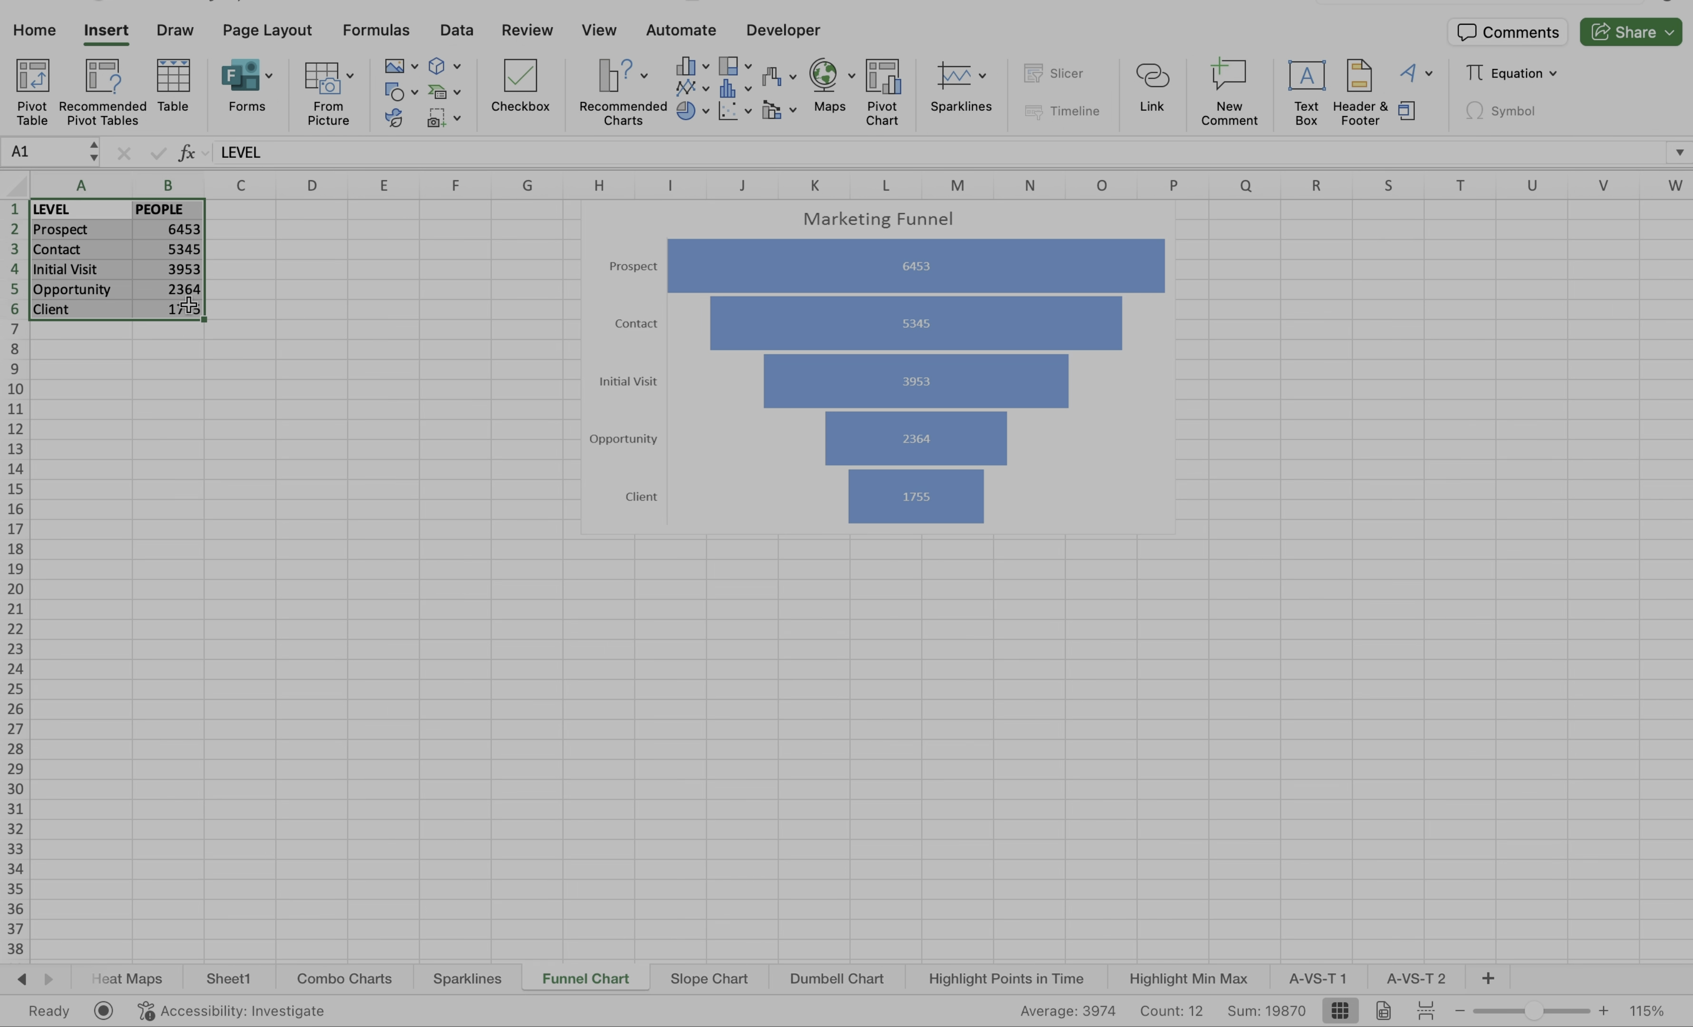
key("super+c")
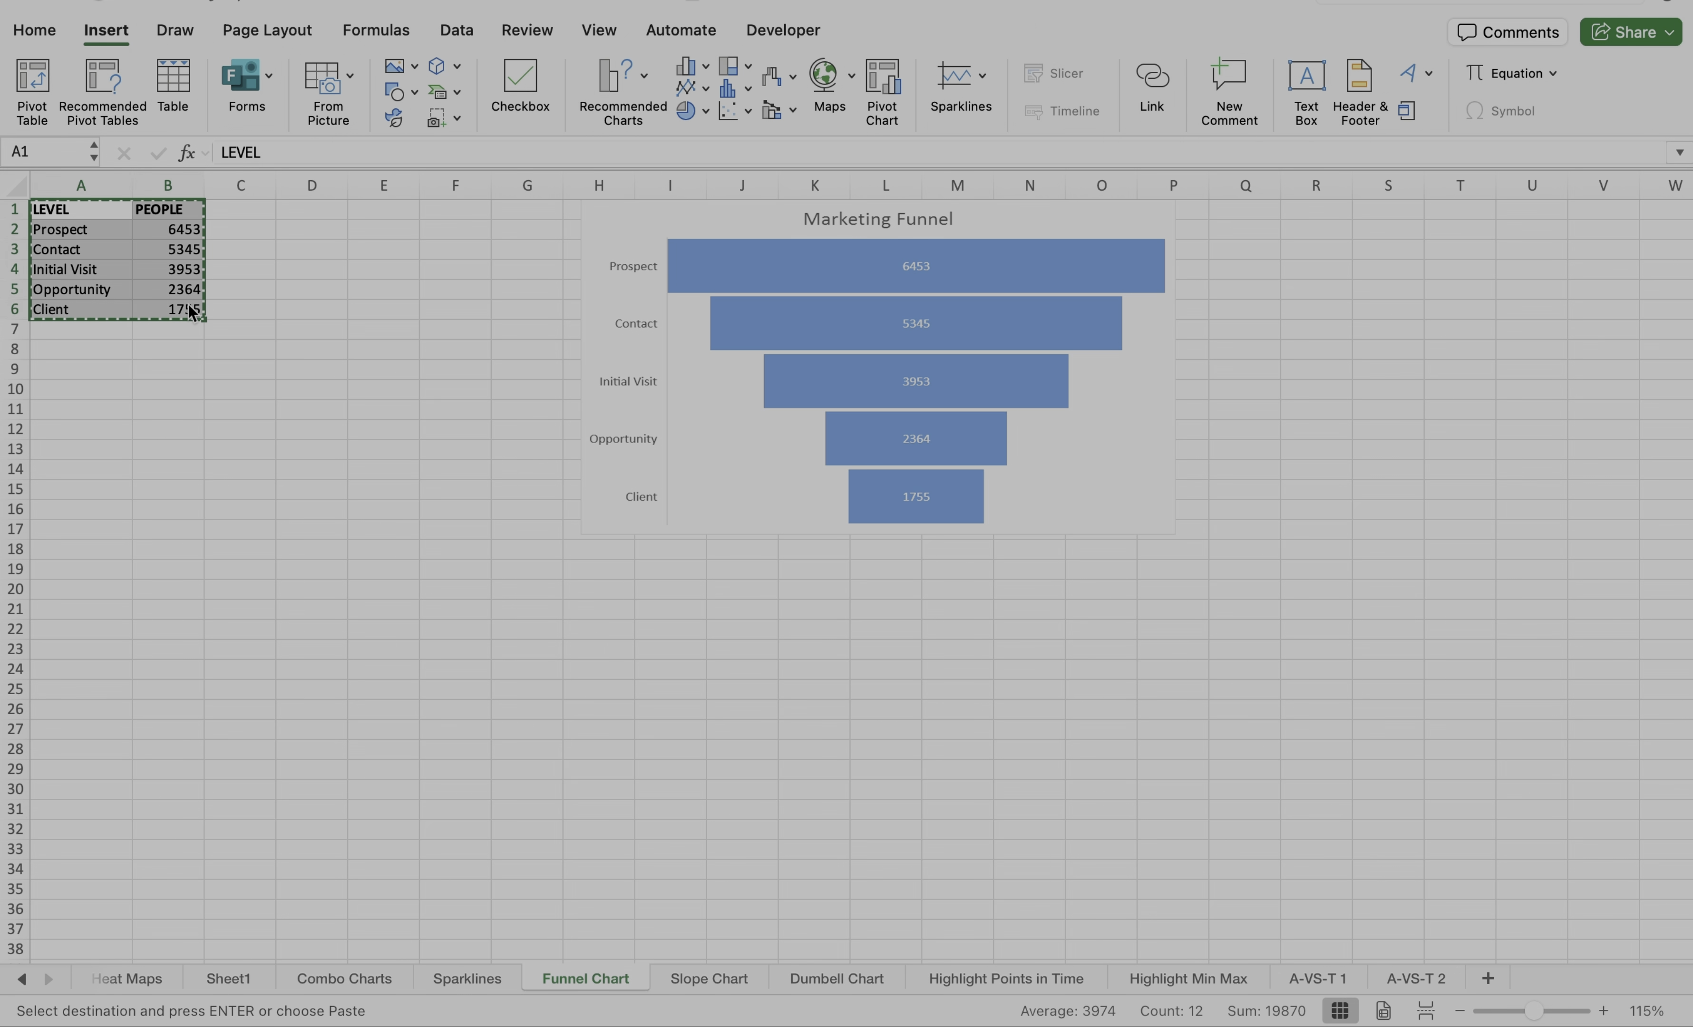
left_click(57, 431)
key("super+v")
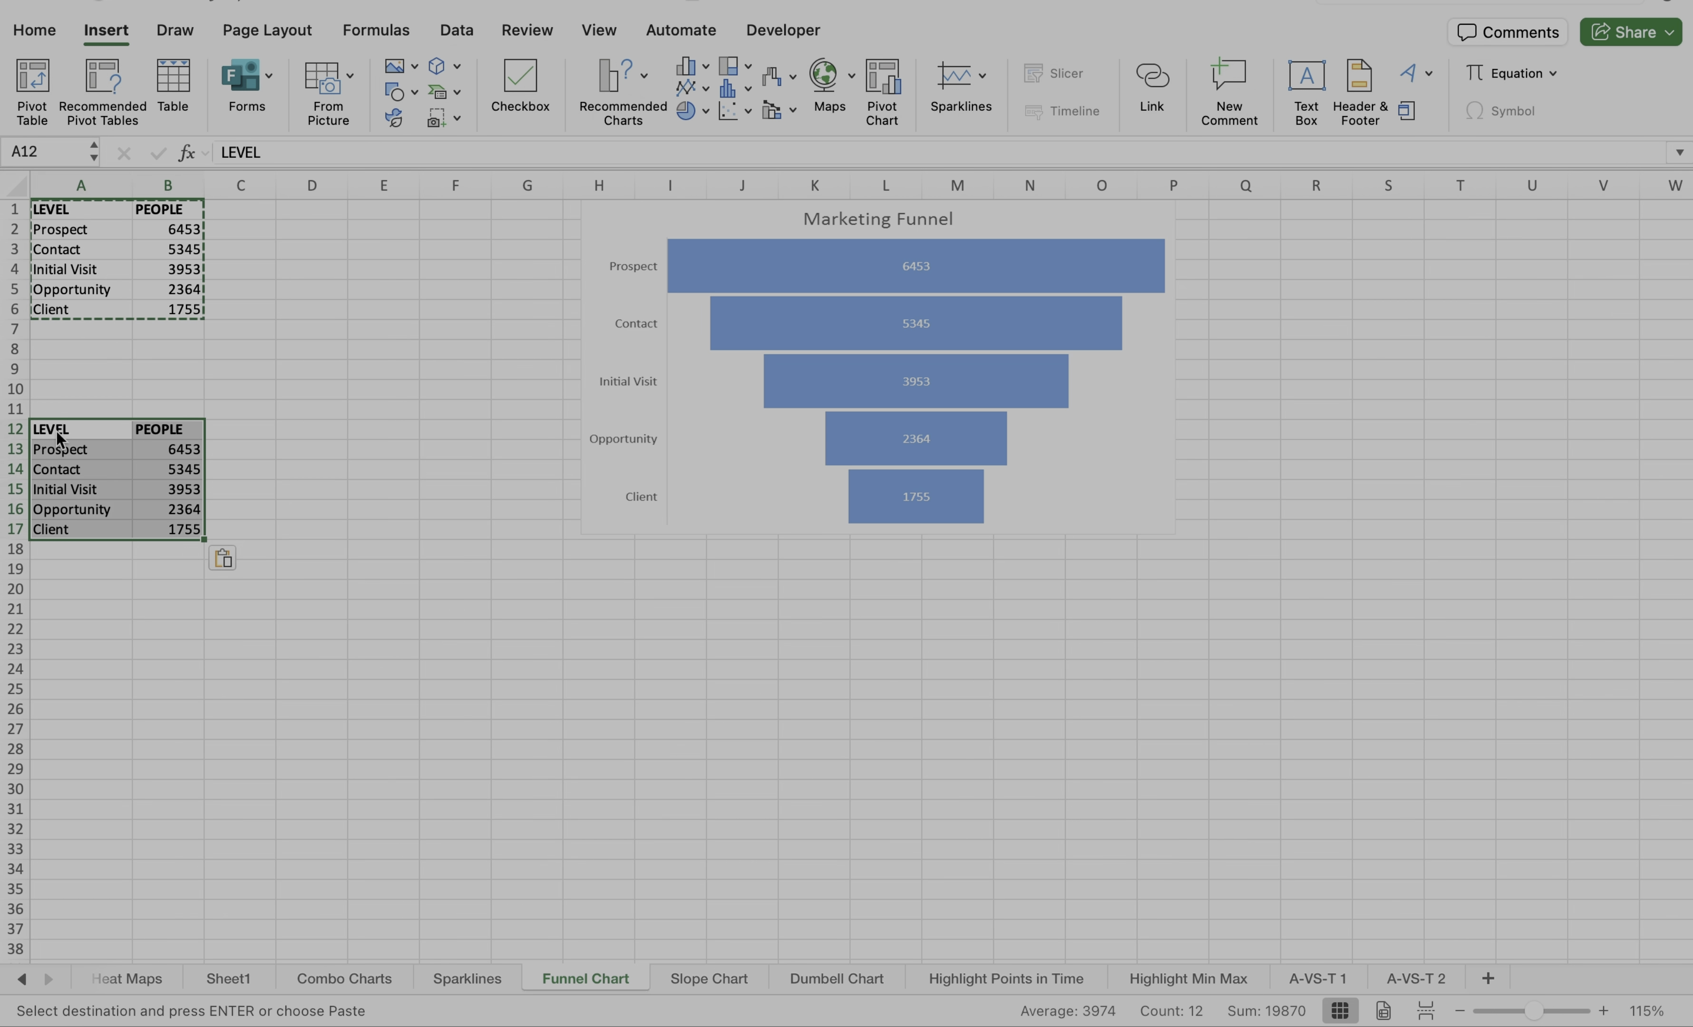
key("Delete")
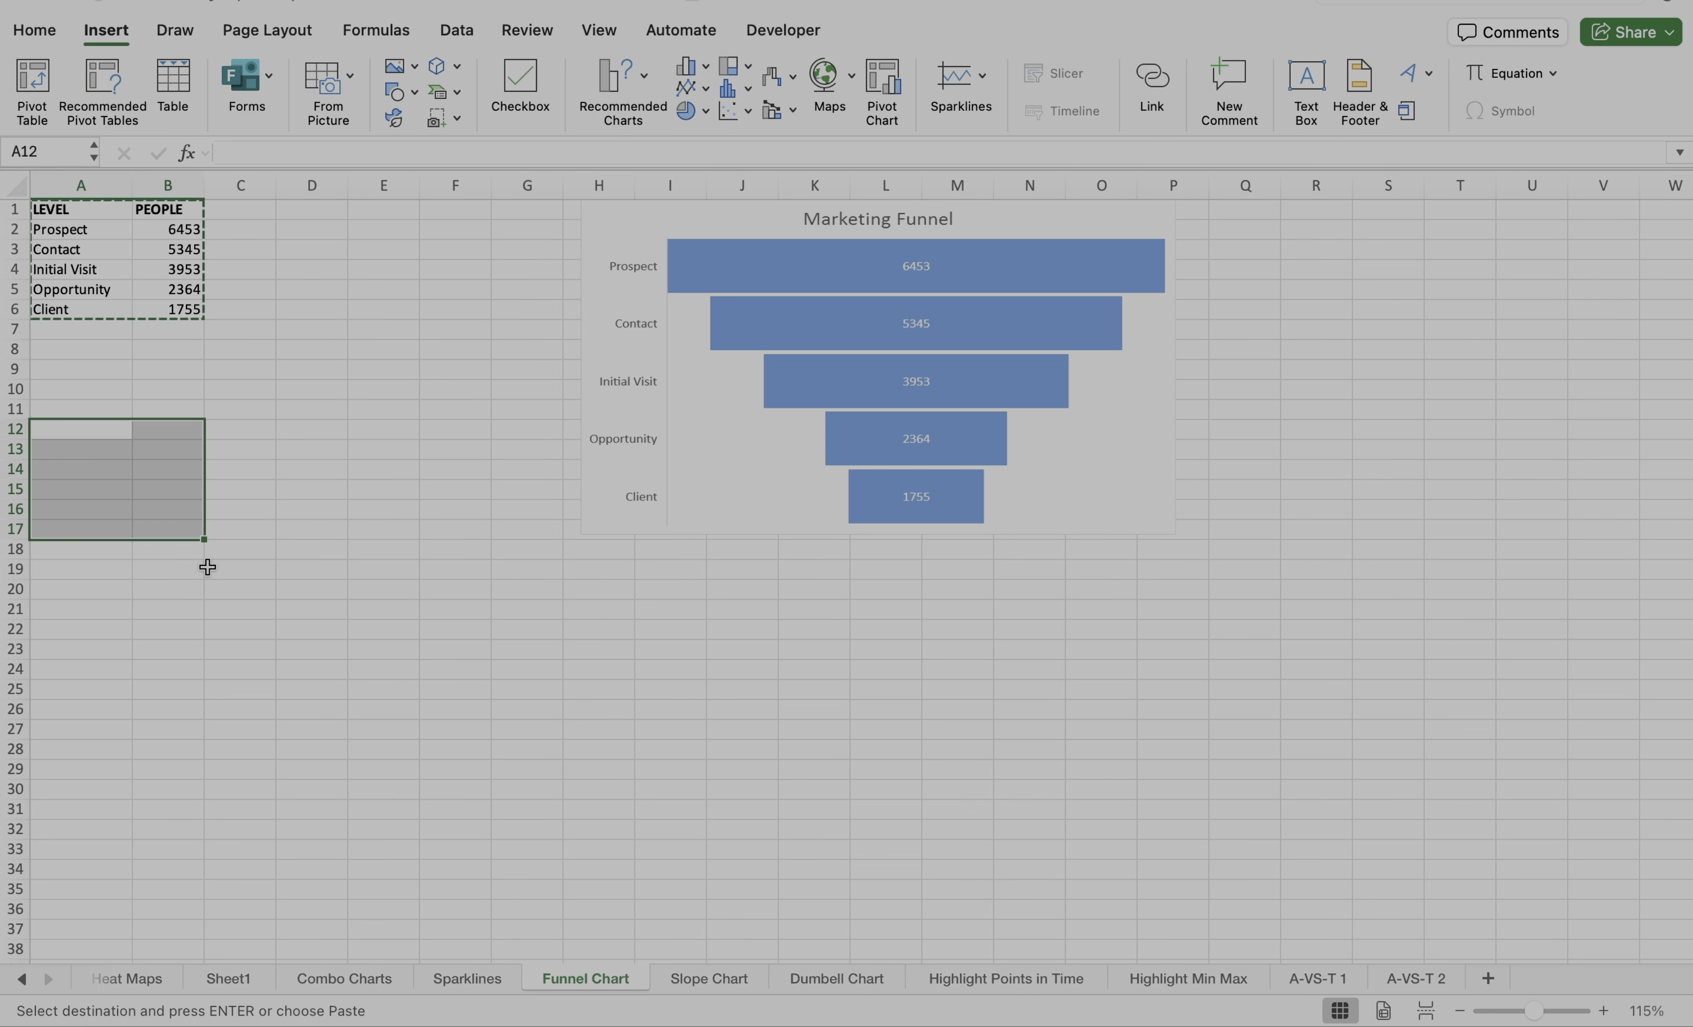
Paste the copied table at C18 and insert a blank column between its LEVEL and PEOPLE columns
left_click(236, 552)
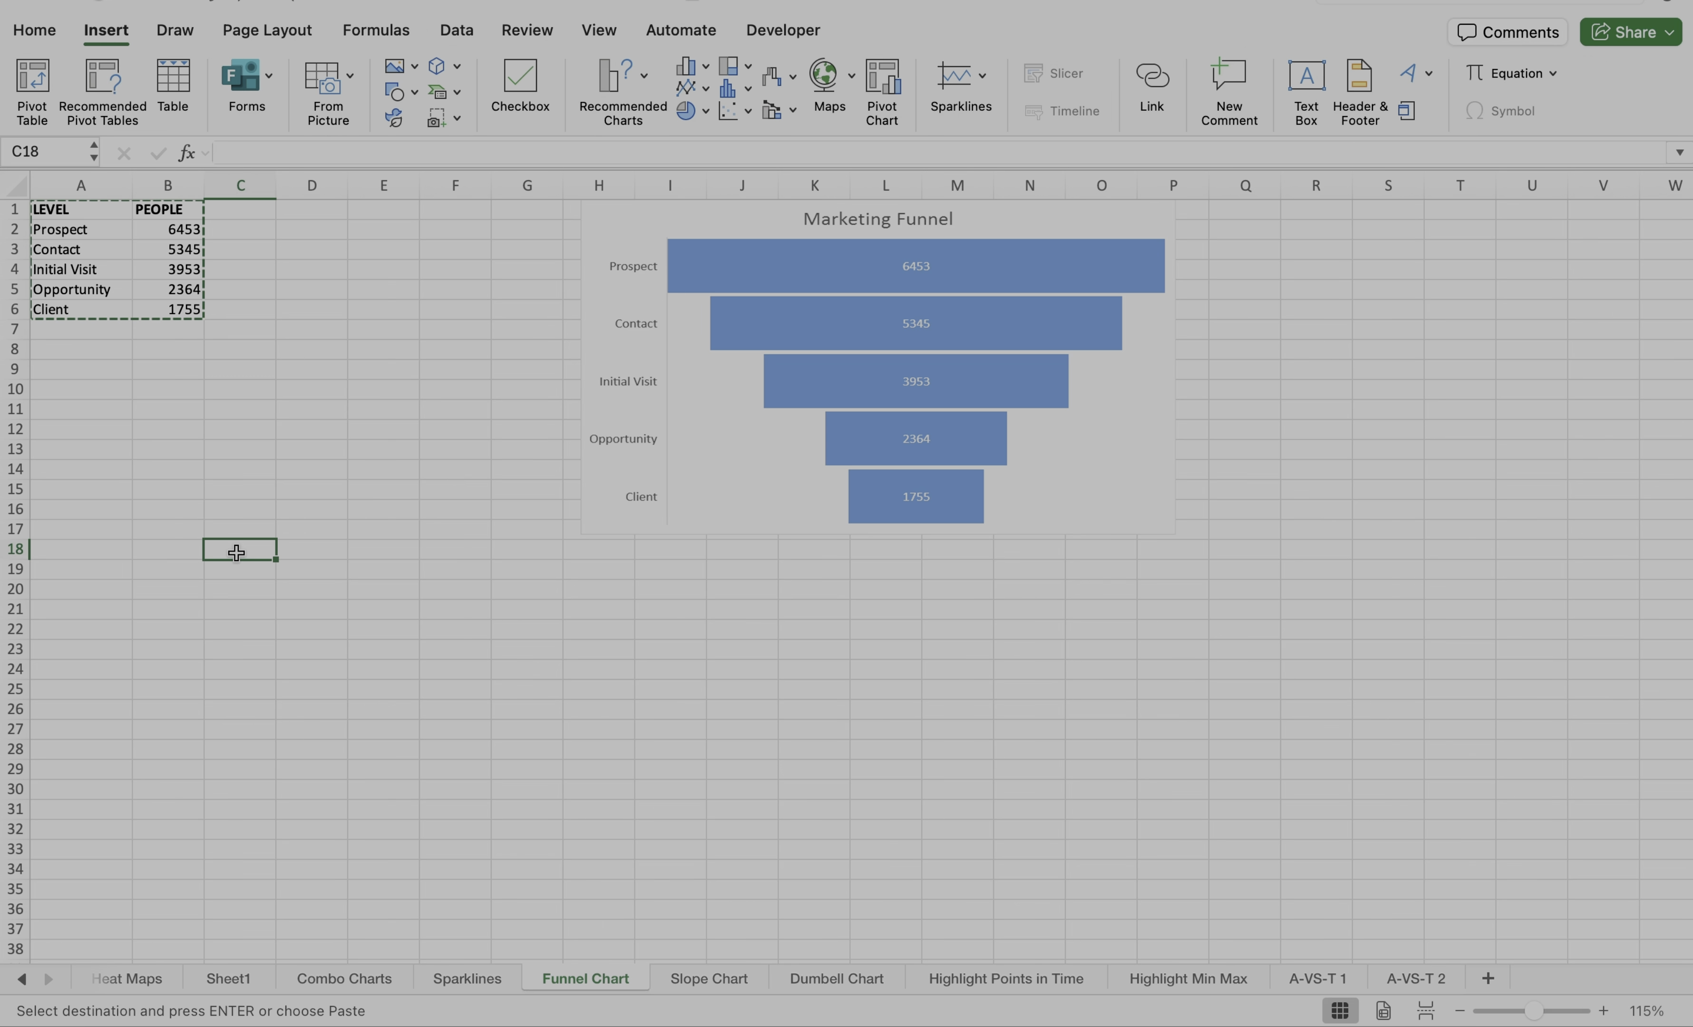
key("super+v")
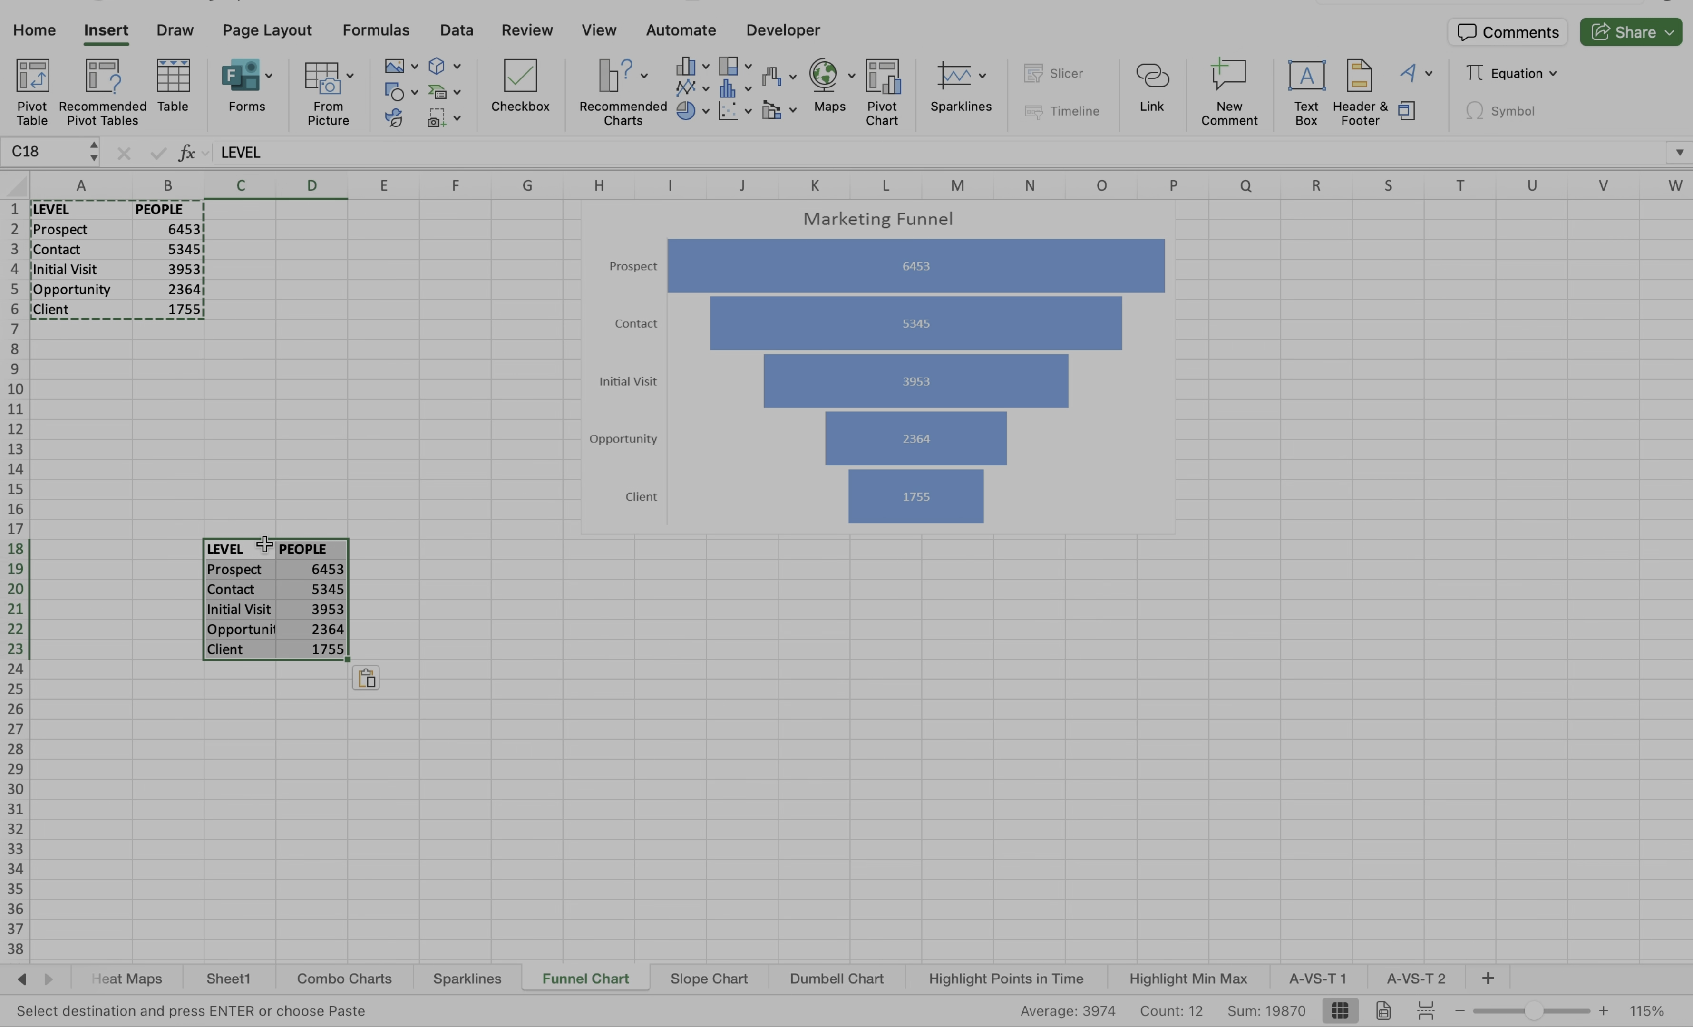
left_click(318, 181)
right_click(317, 179)
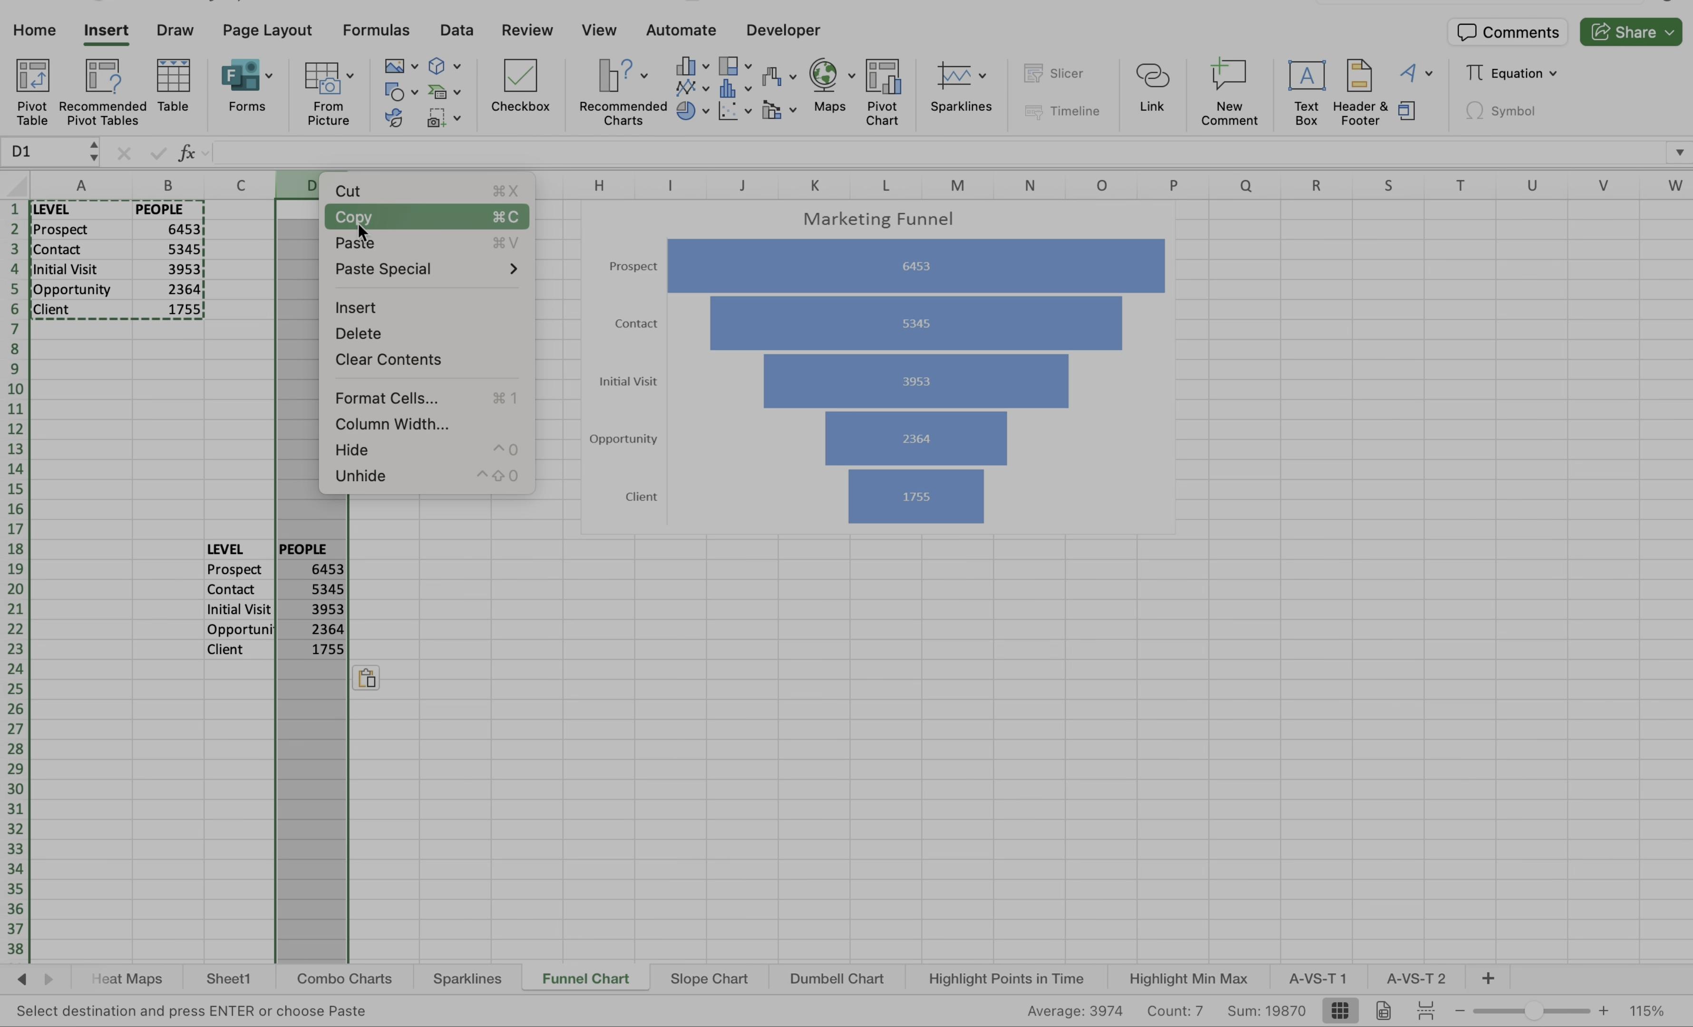
left_click(355, 307)
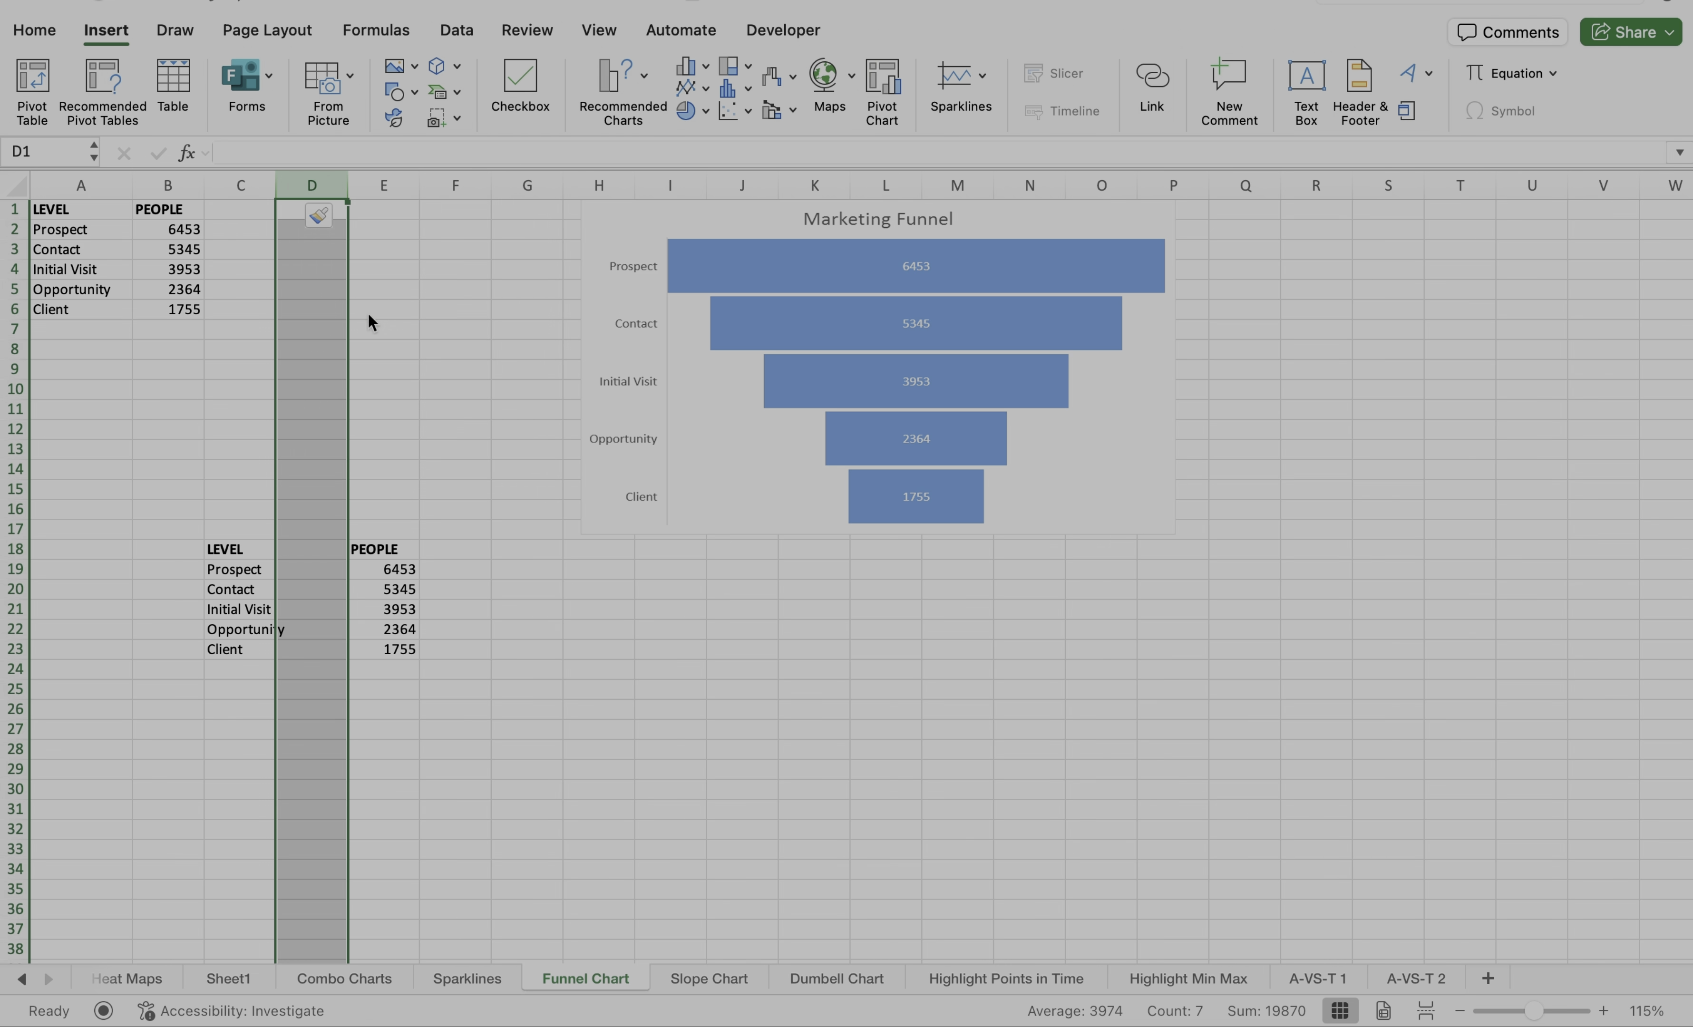
Add the headers Dummy 1 in D18 and Dummy 2 in F18, and widen column C to fit the level names
left_click(307, 552)
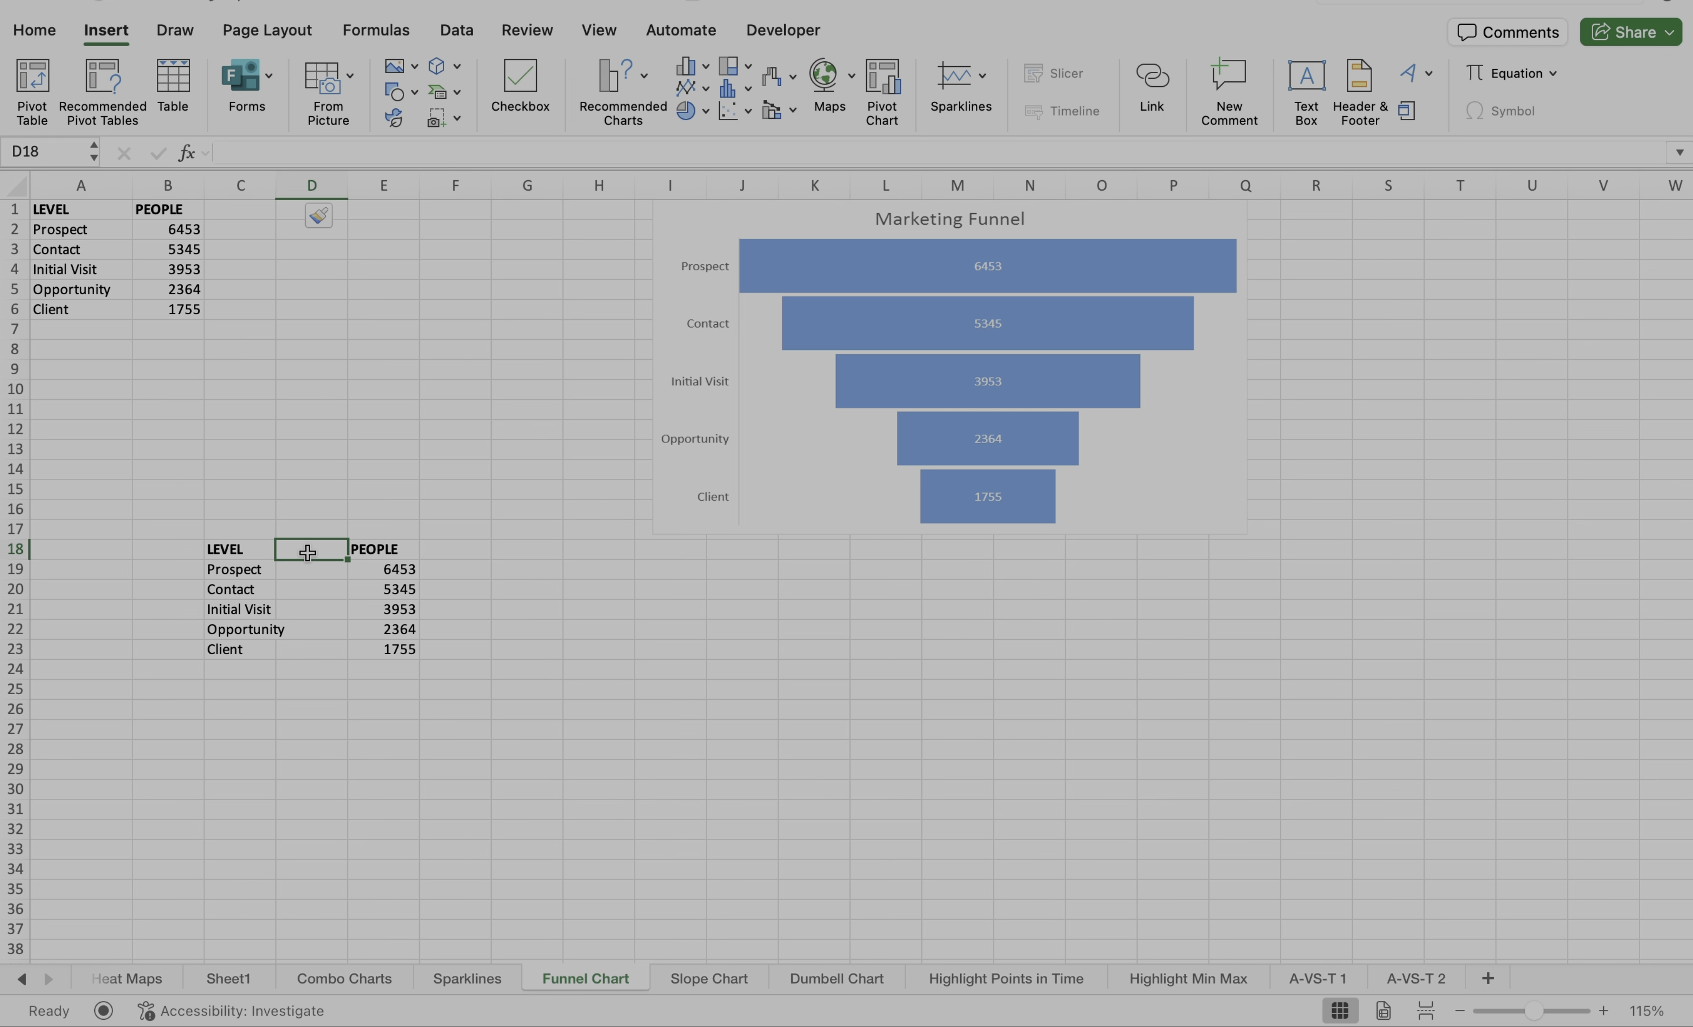
type("Dummy 1")
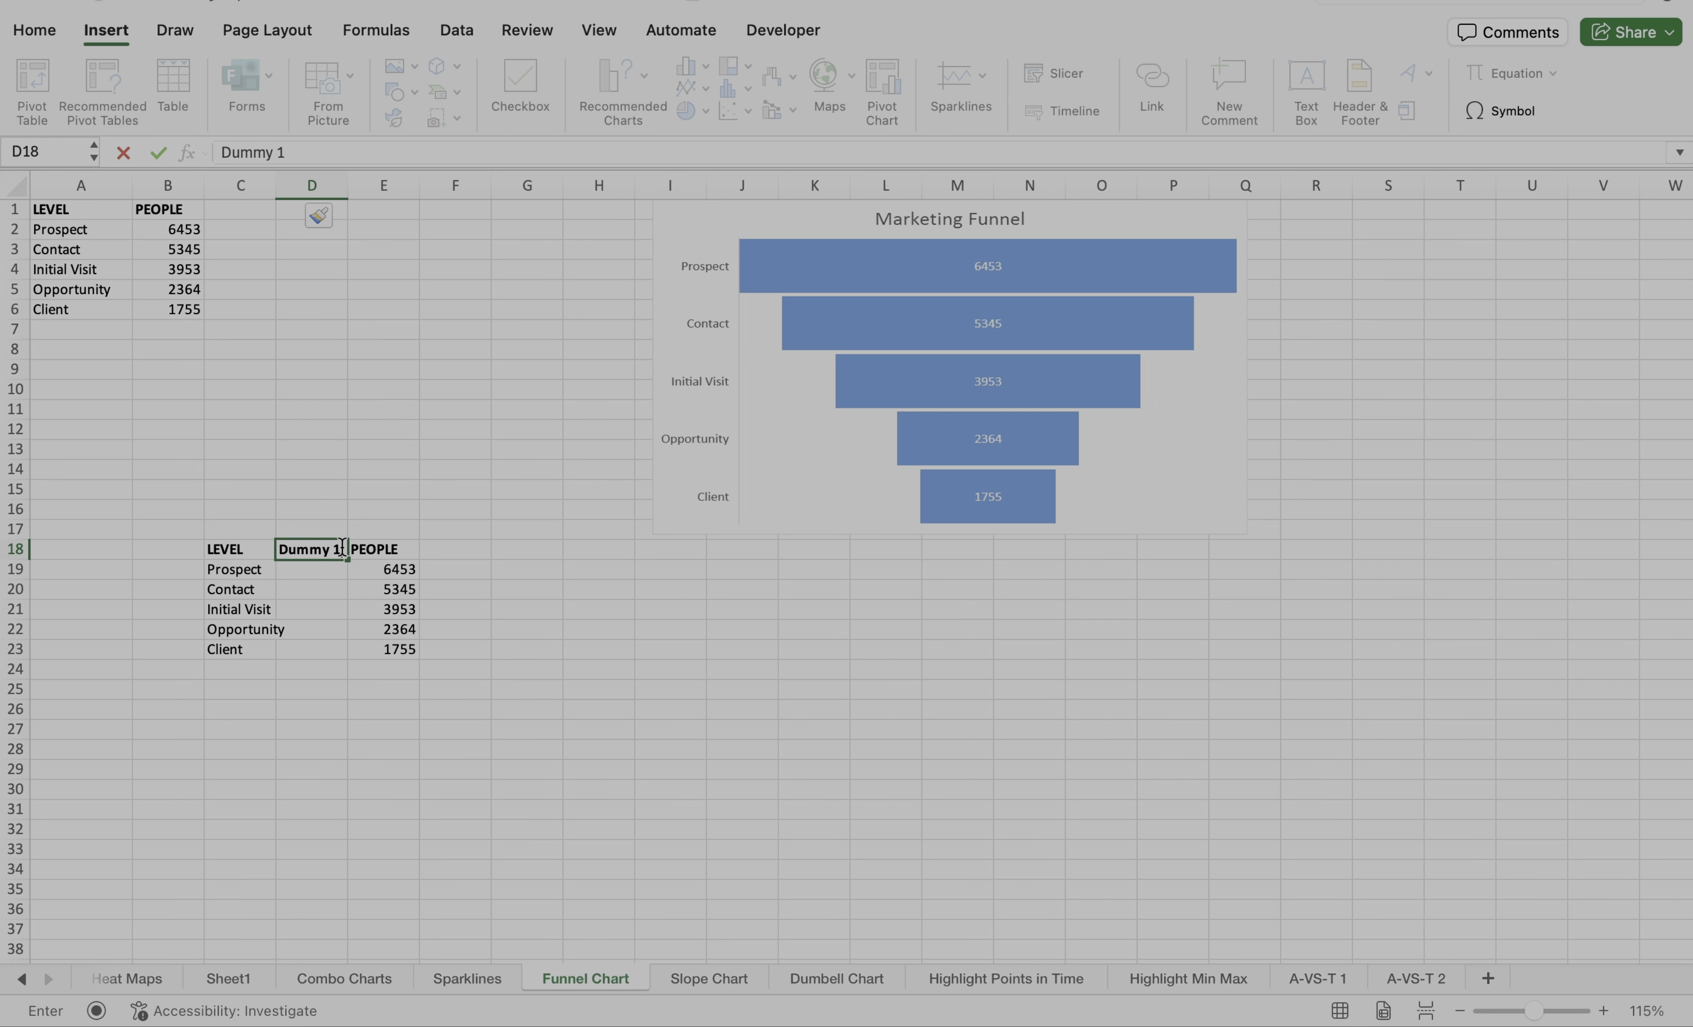
left_click(473, 548)
type("D")
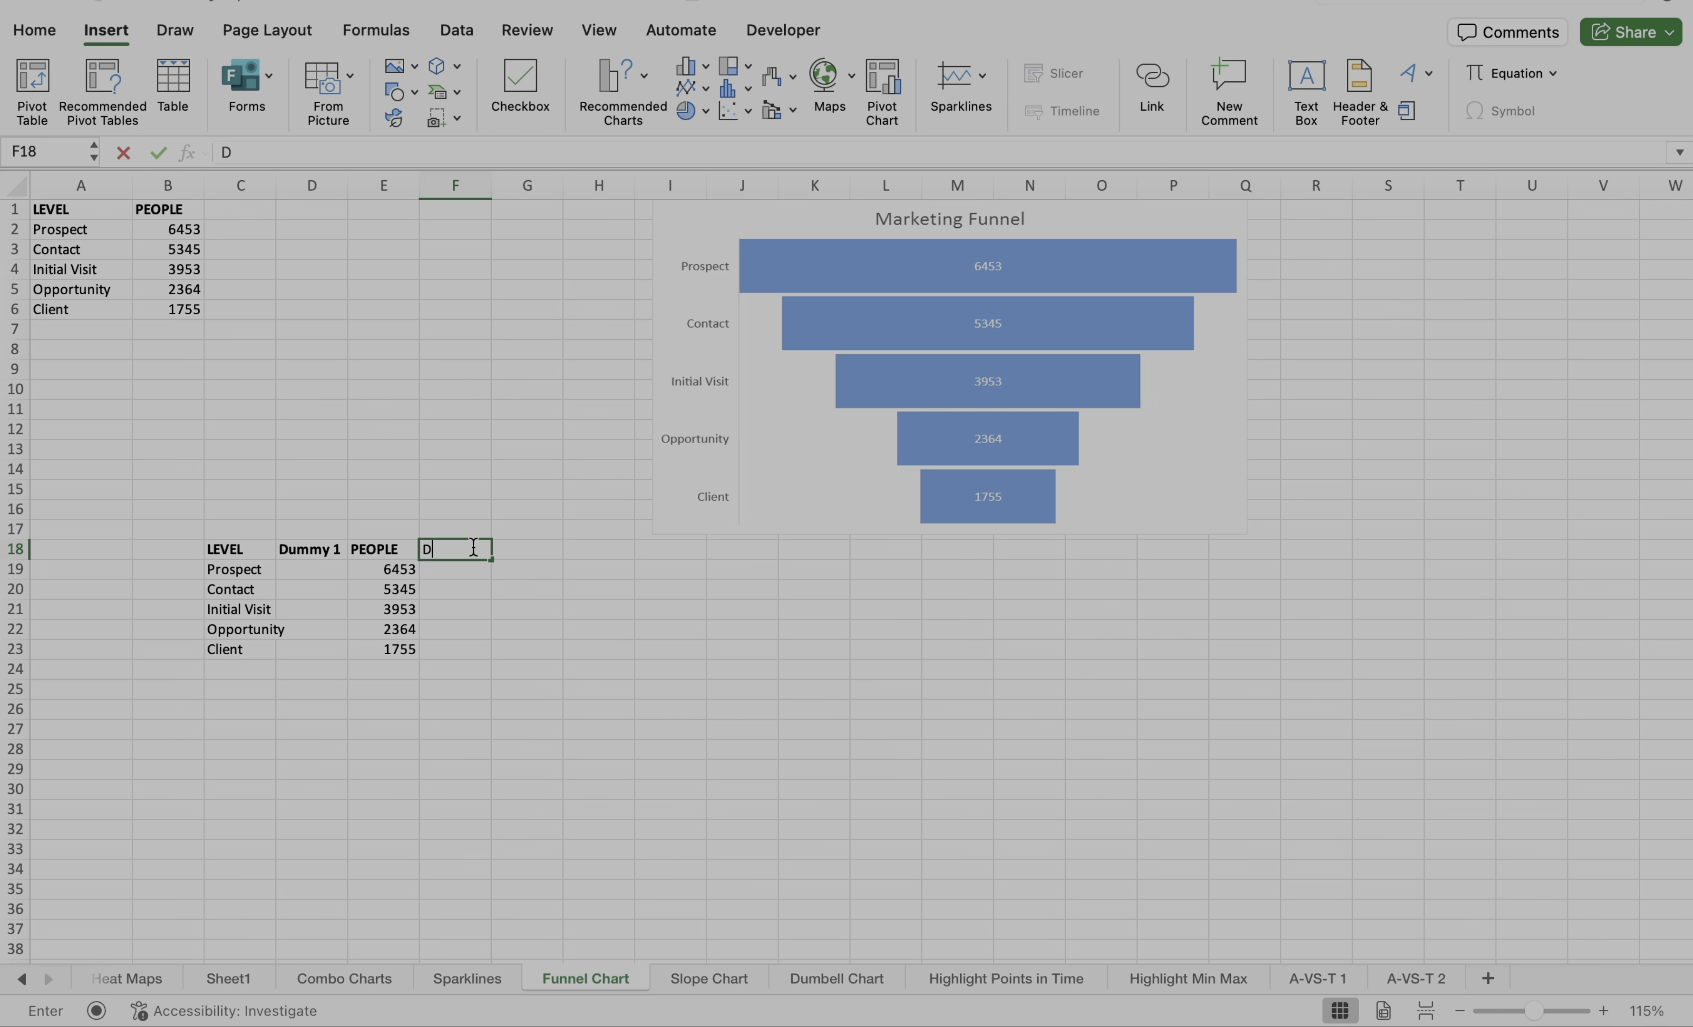
type("ummy 2")
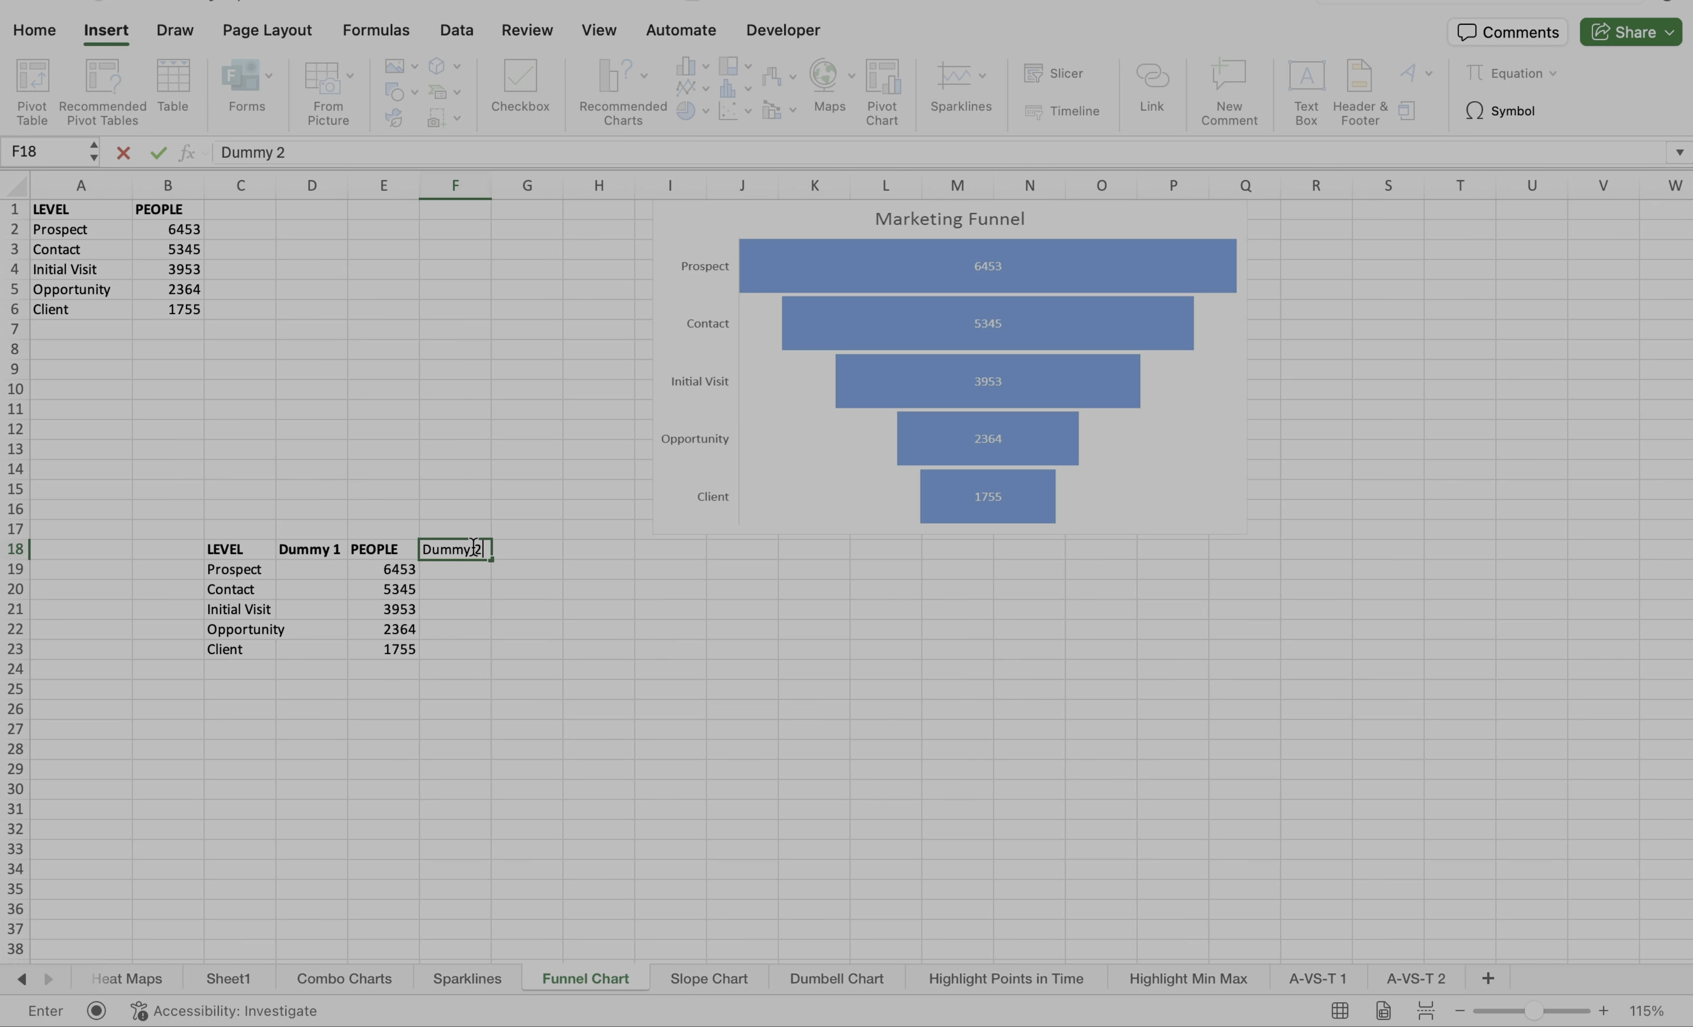
left_click(537, 669)
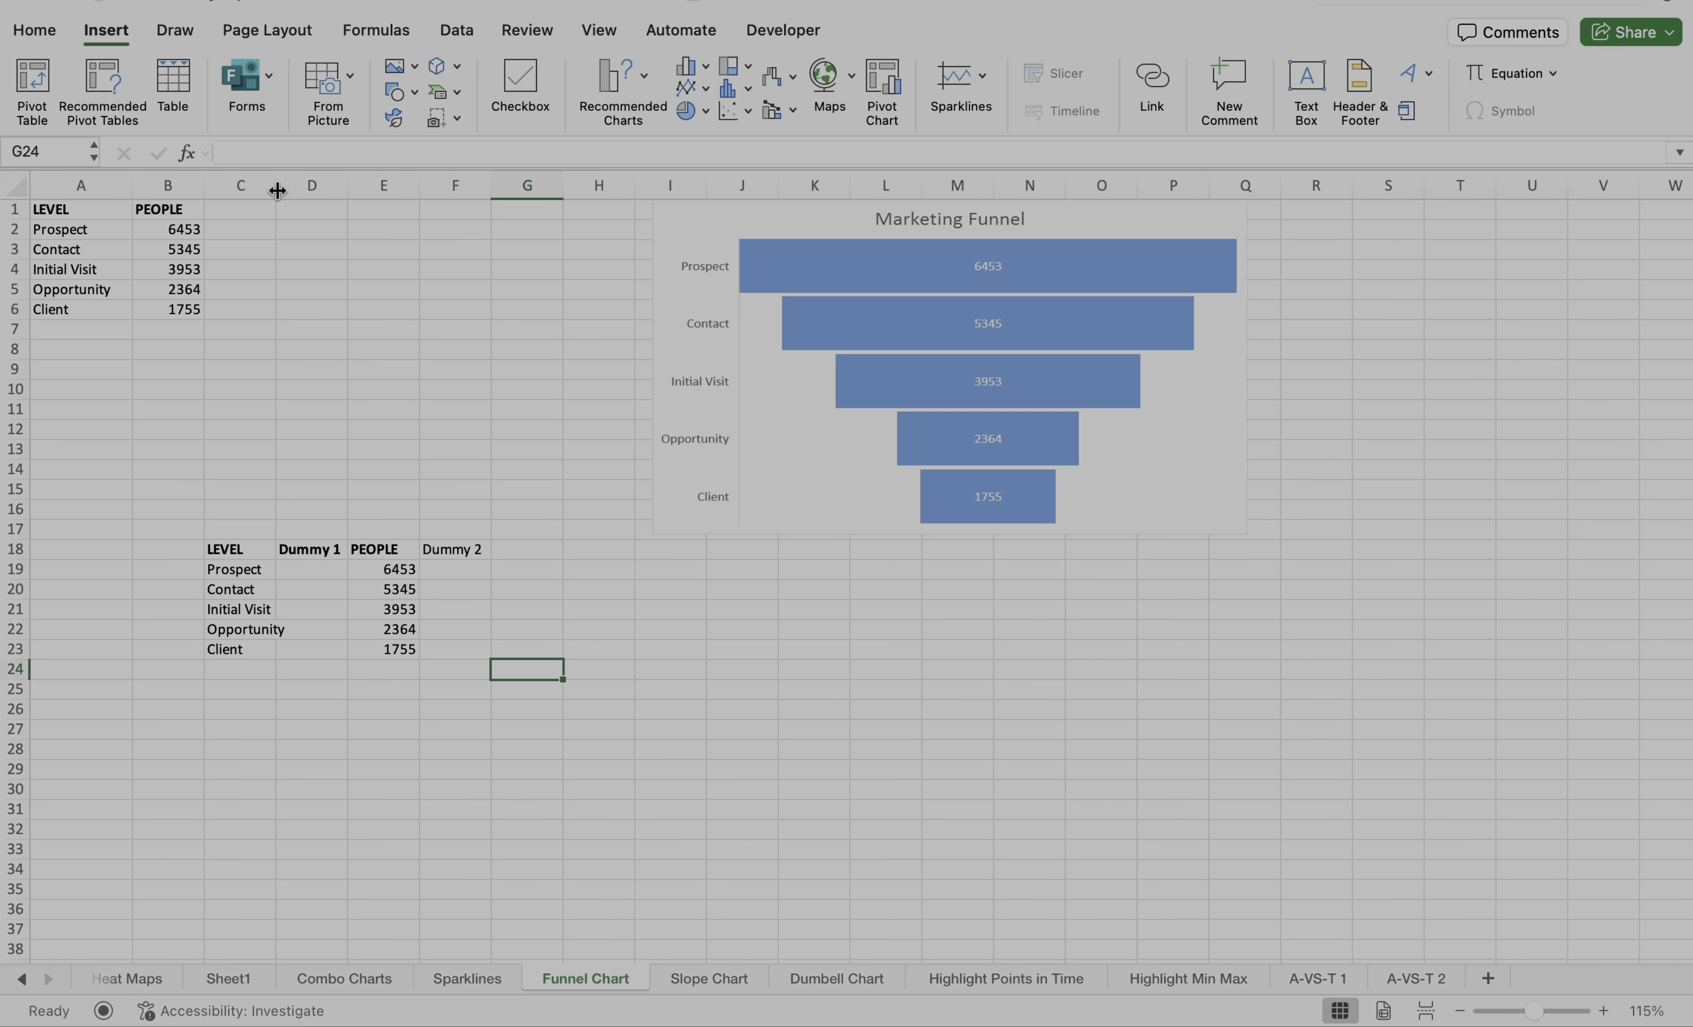
left_click_drag(276, 186, 312, 192)
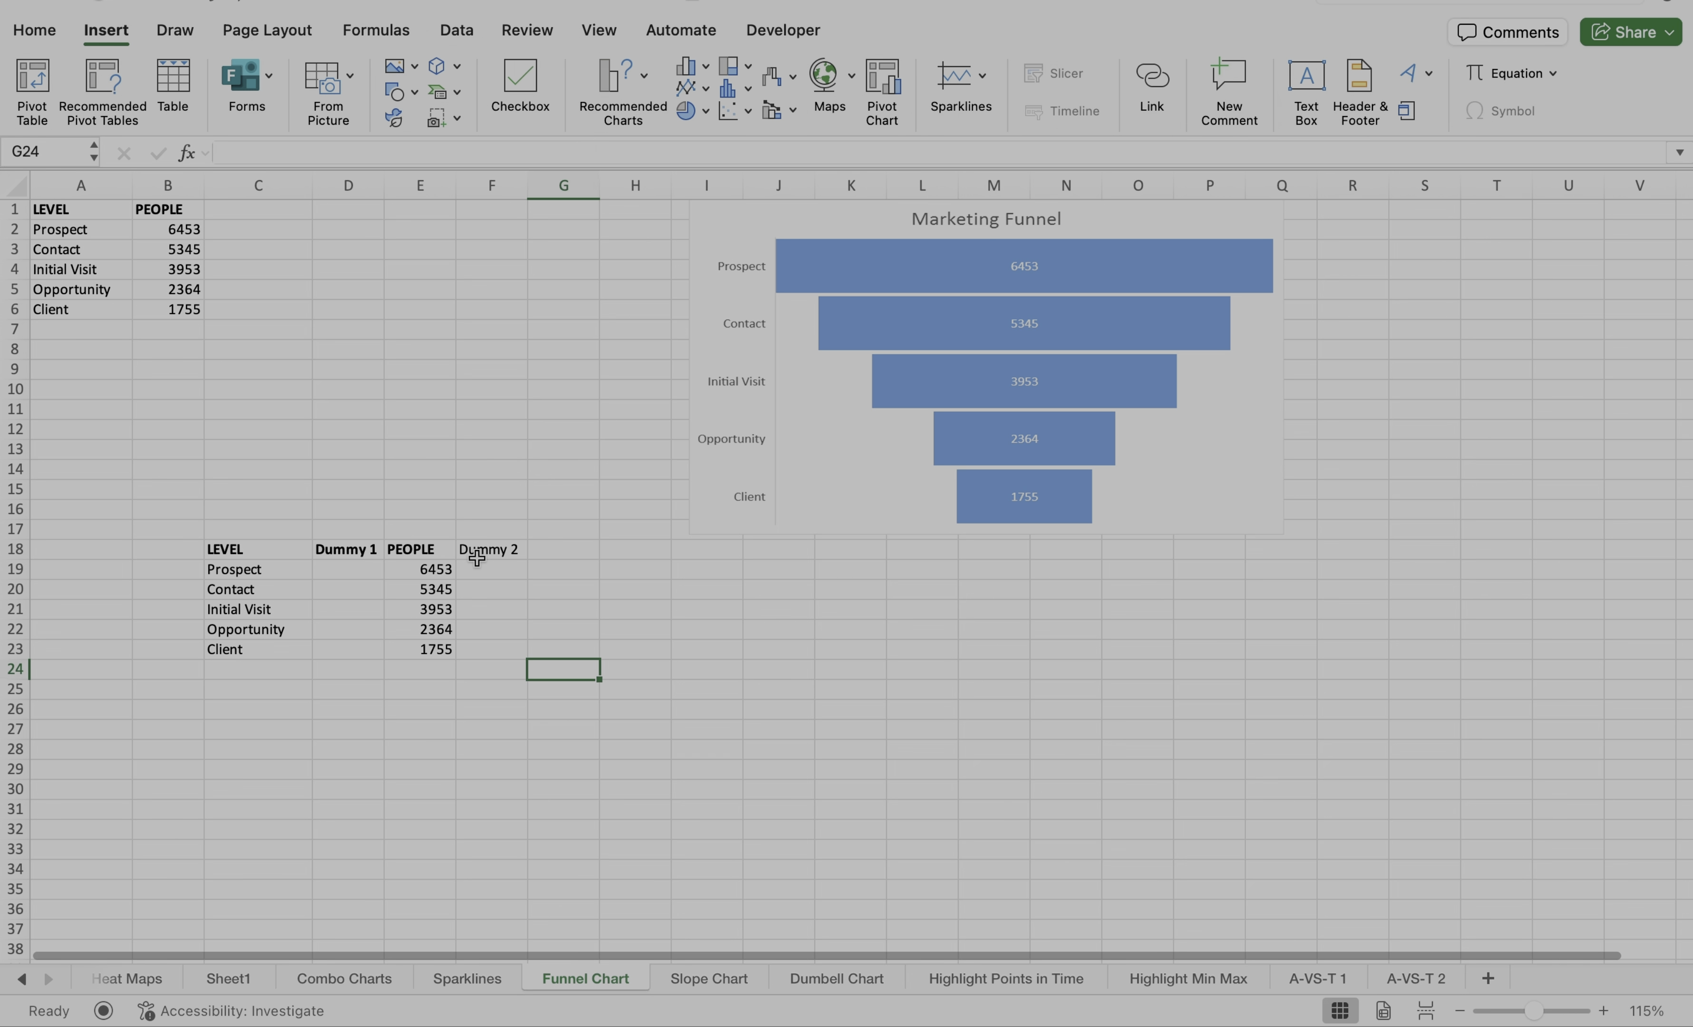
Enter the formula =(E19-E20)/2 in D20 as the Dummy 1 value for Contact
left_click(433, 569)
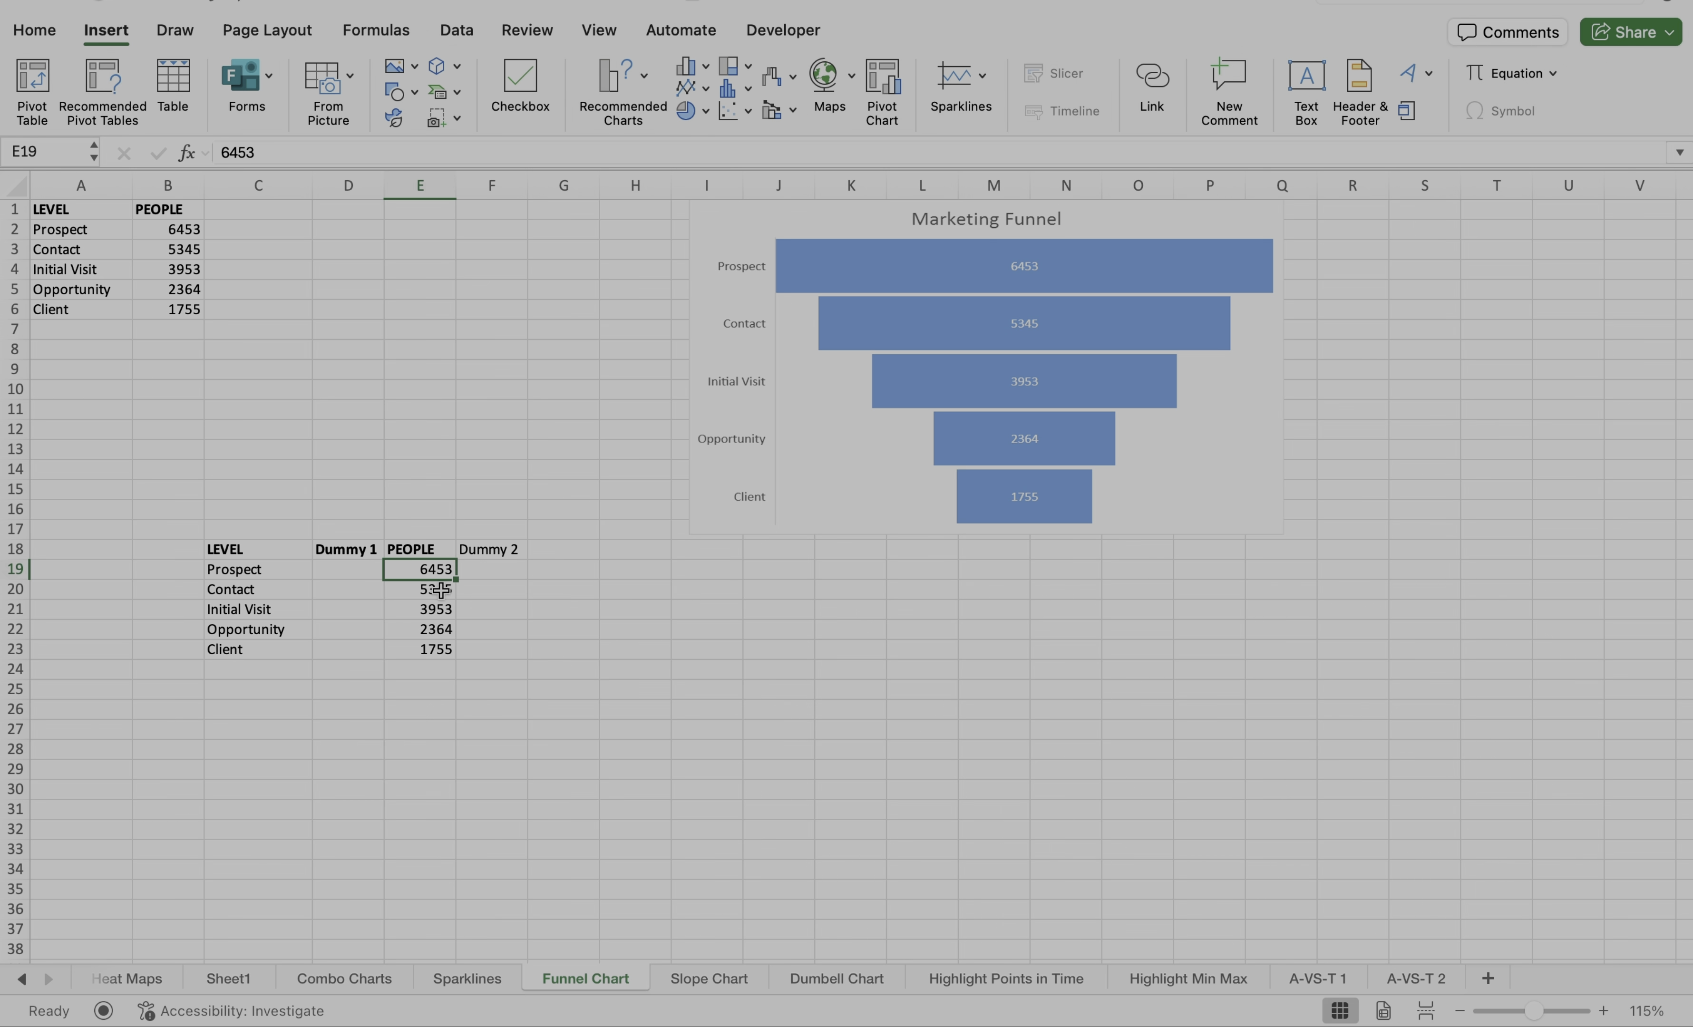
left_click(355, 593)
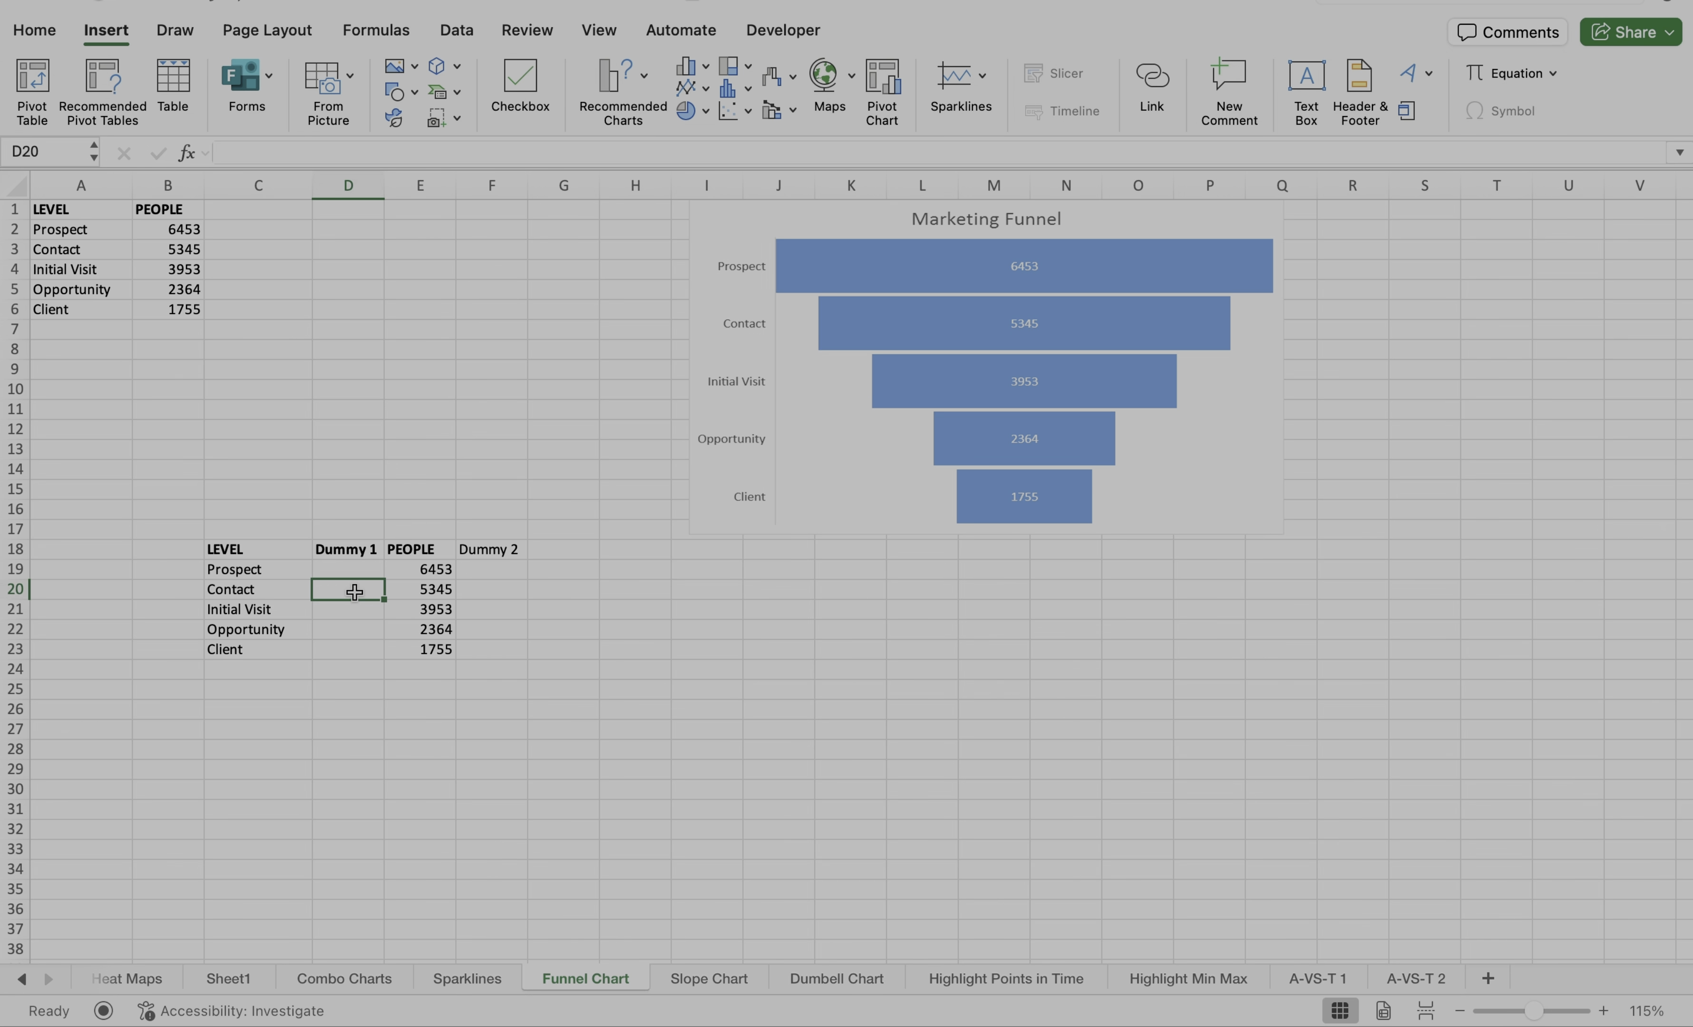
type("=")
left_click(426, 571)
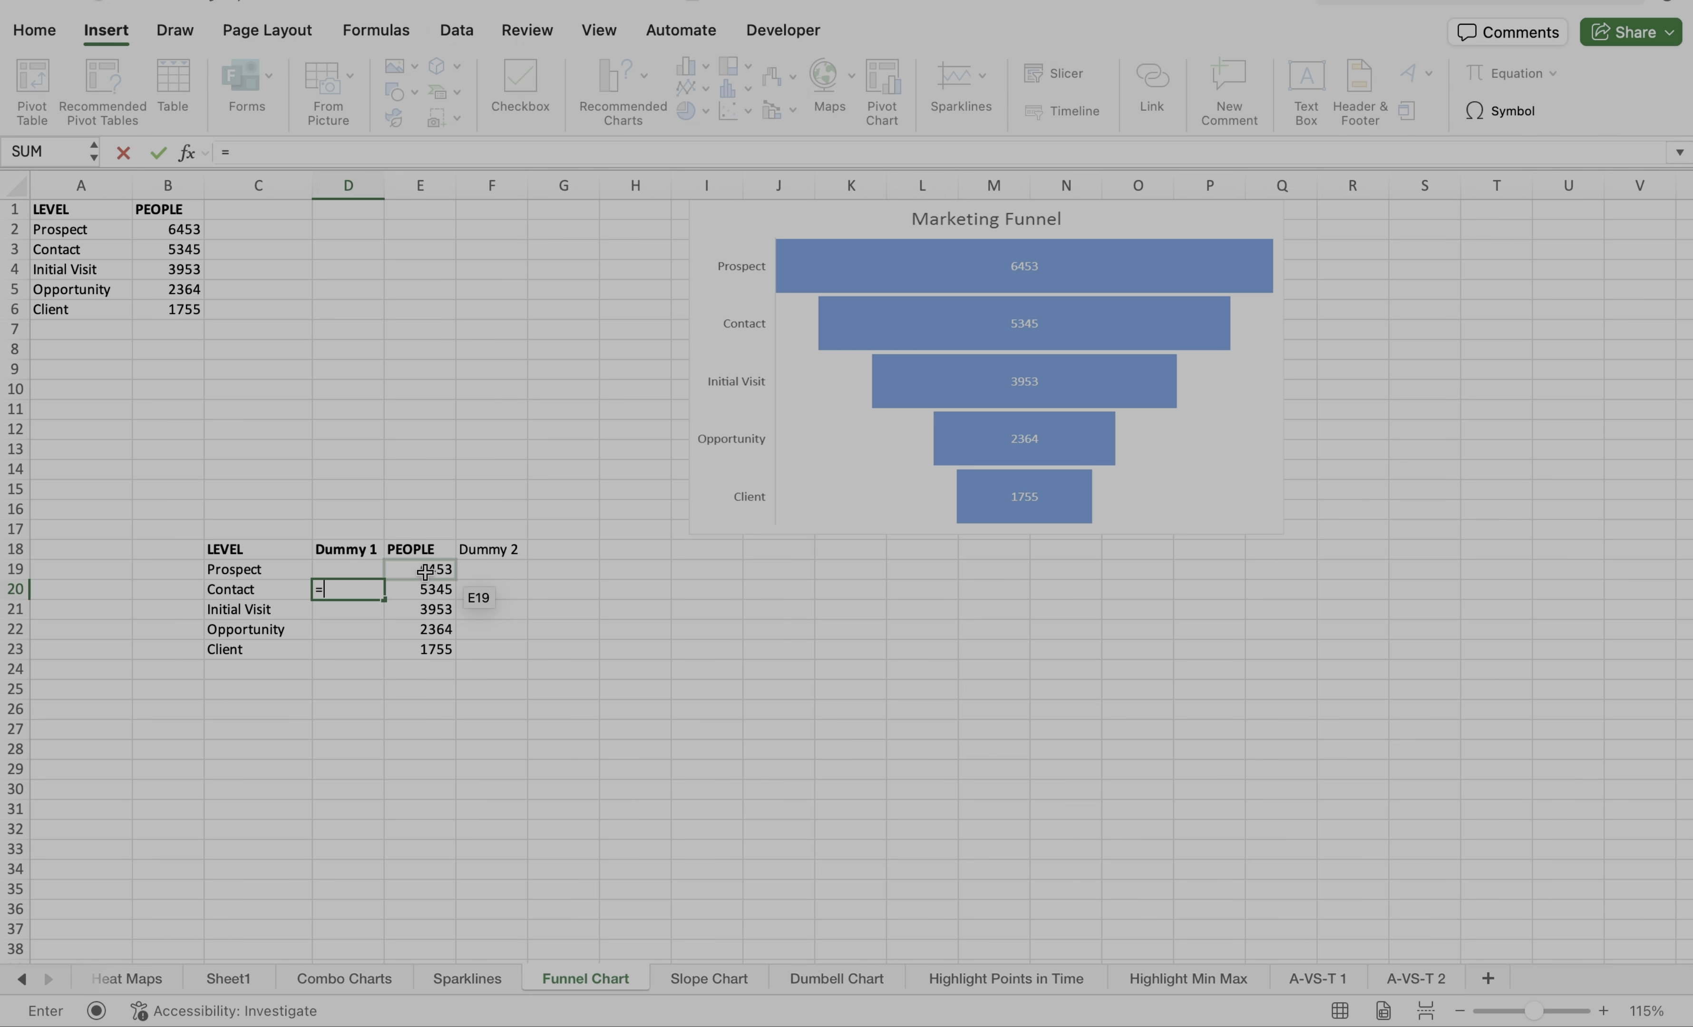
type("-")
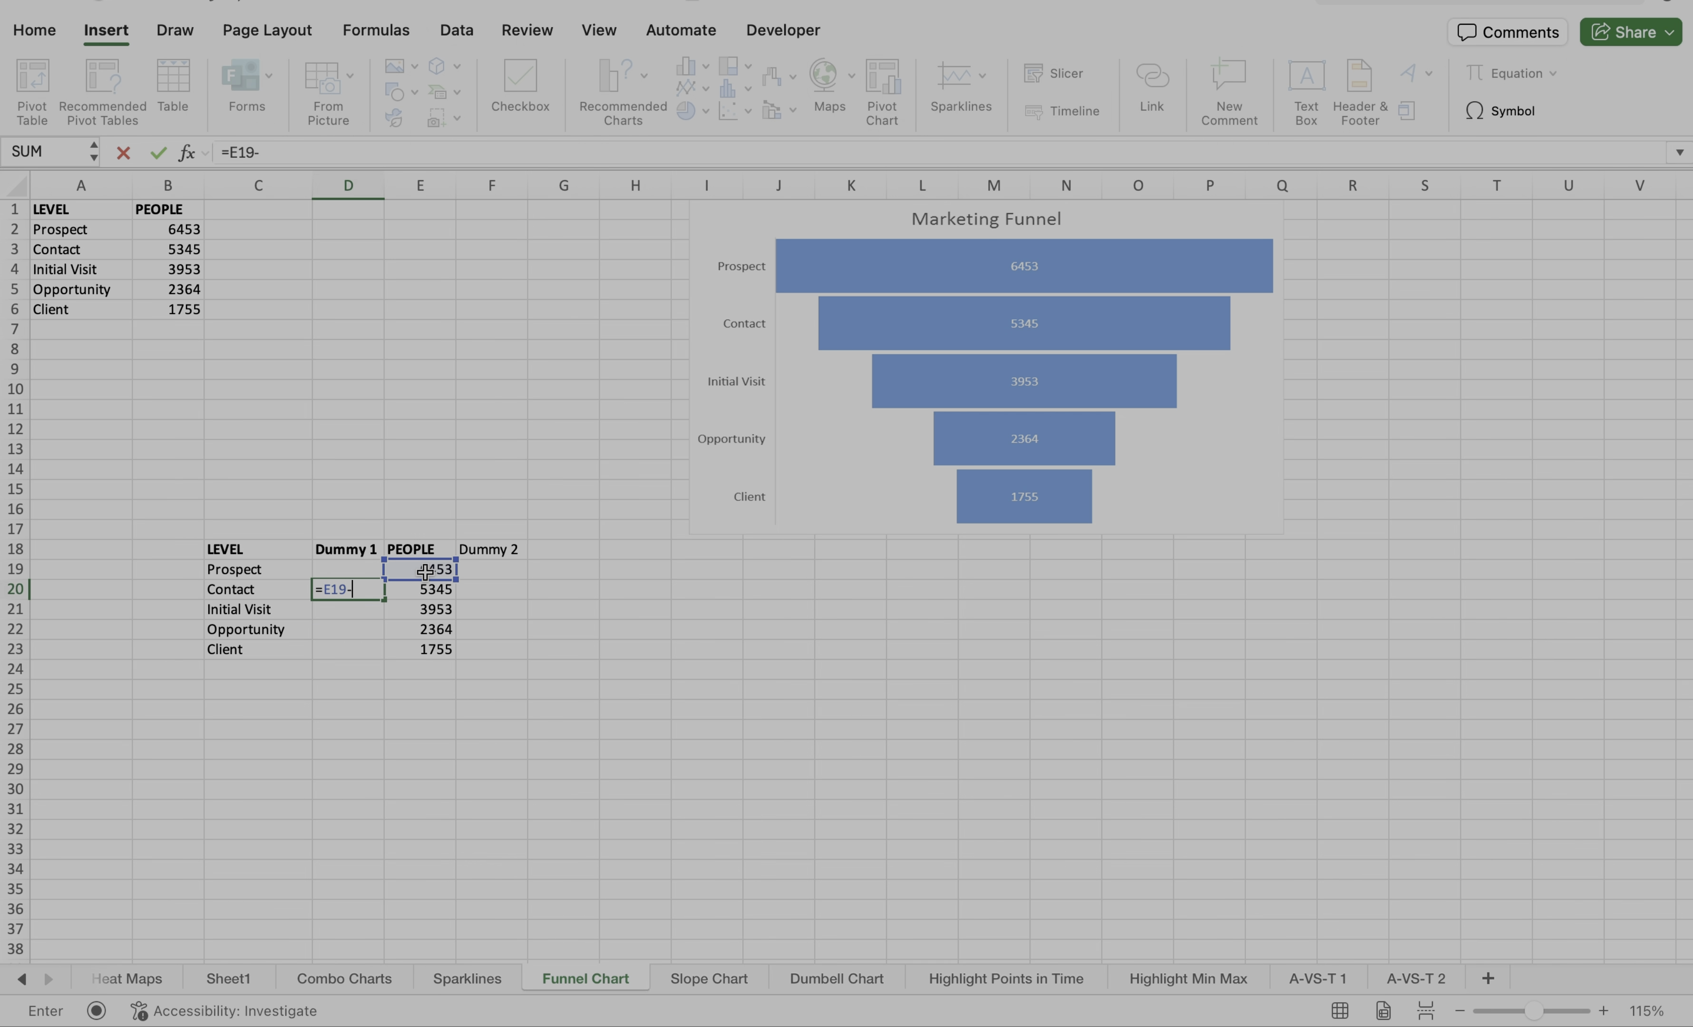
left_click(430, 589)
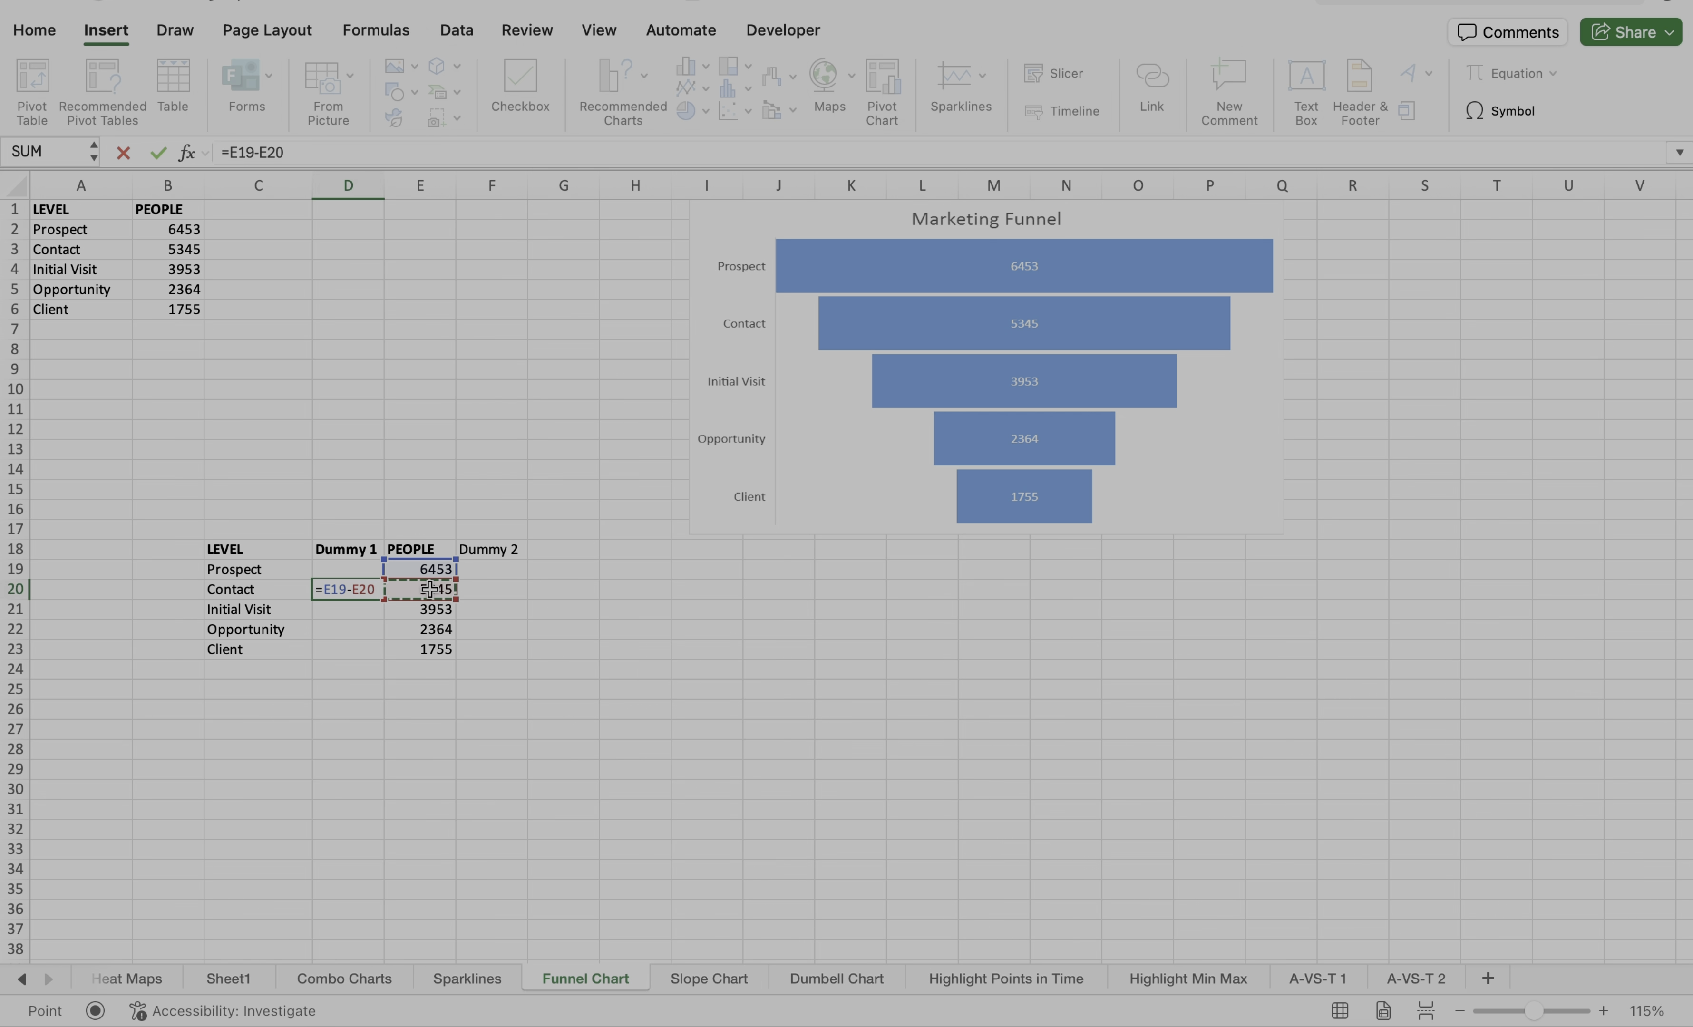
type(")")
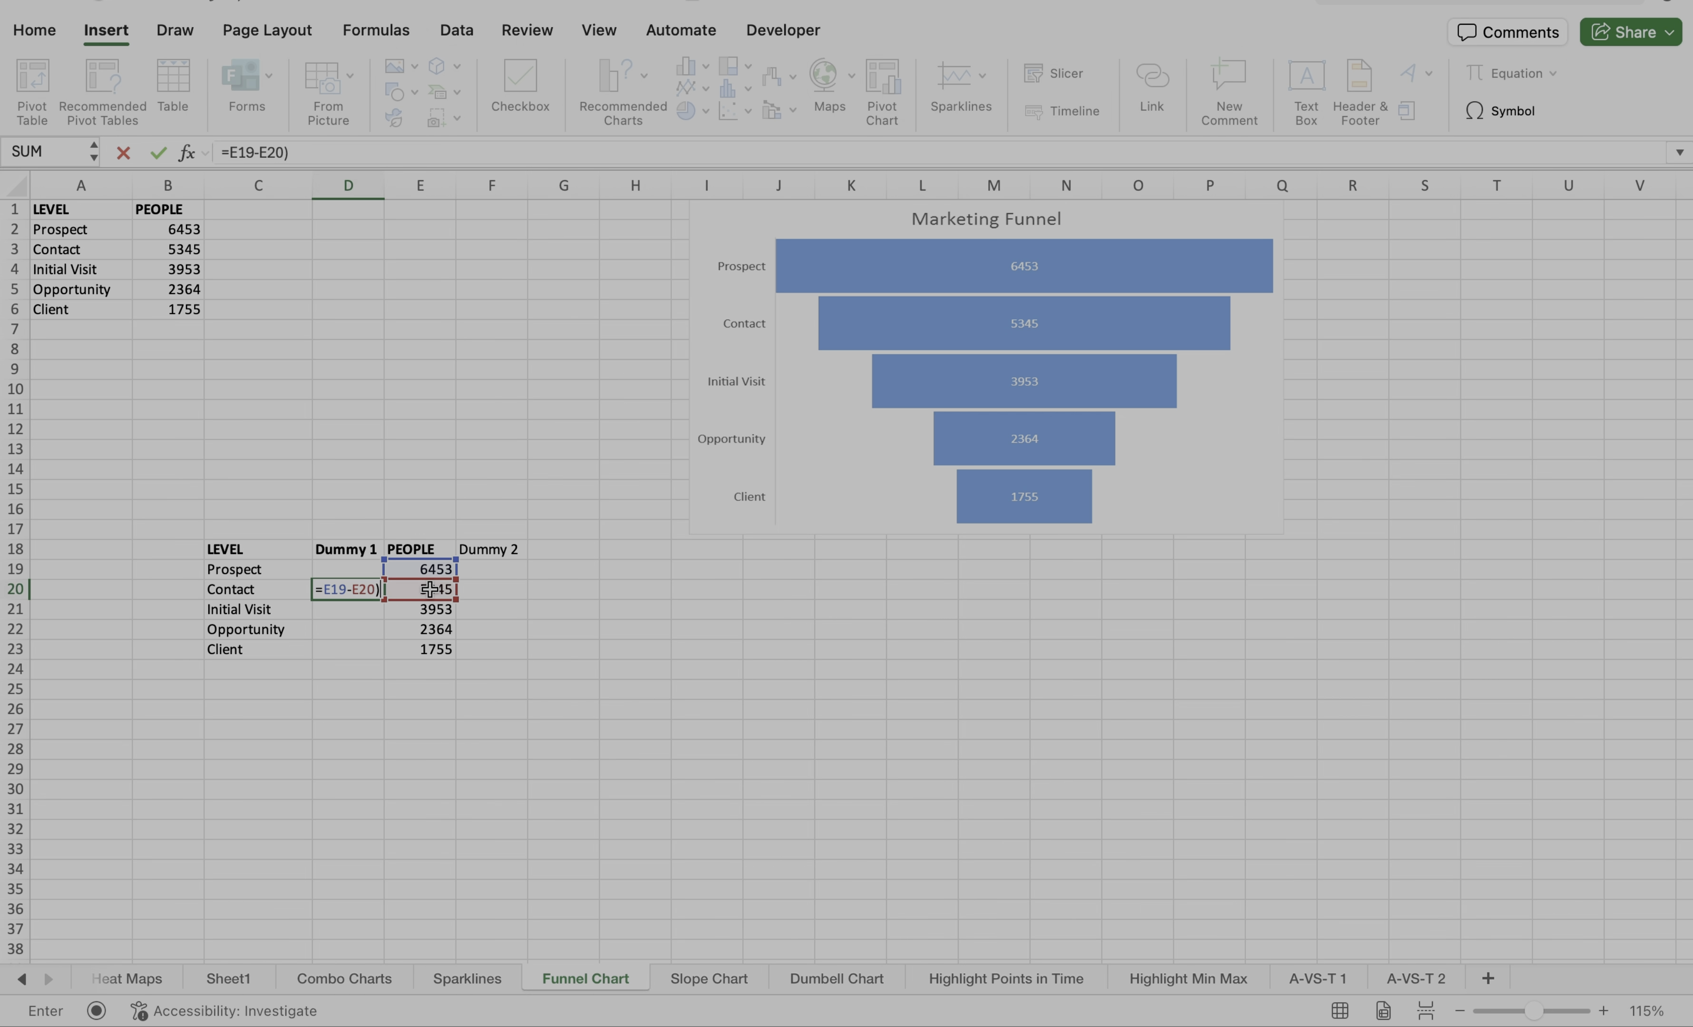
key("Return")
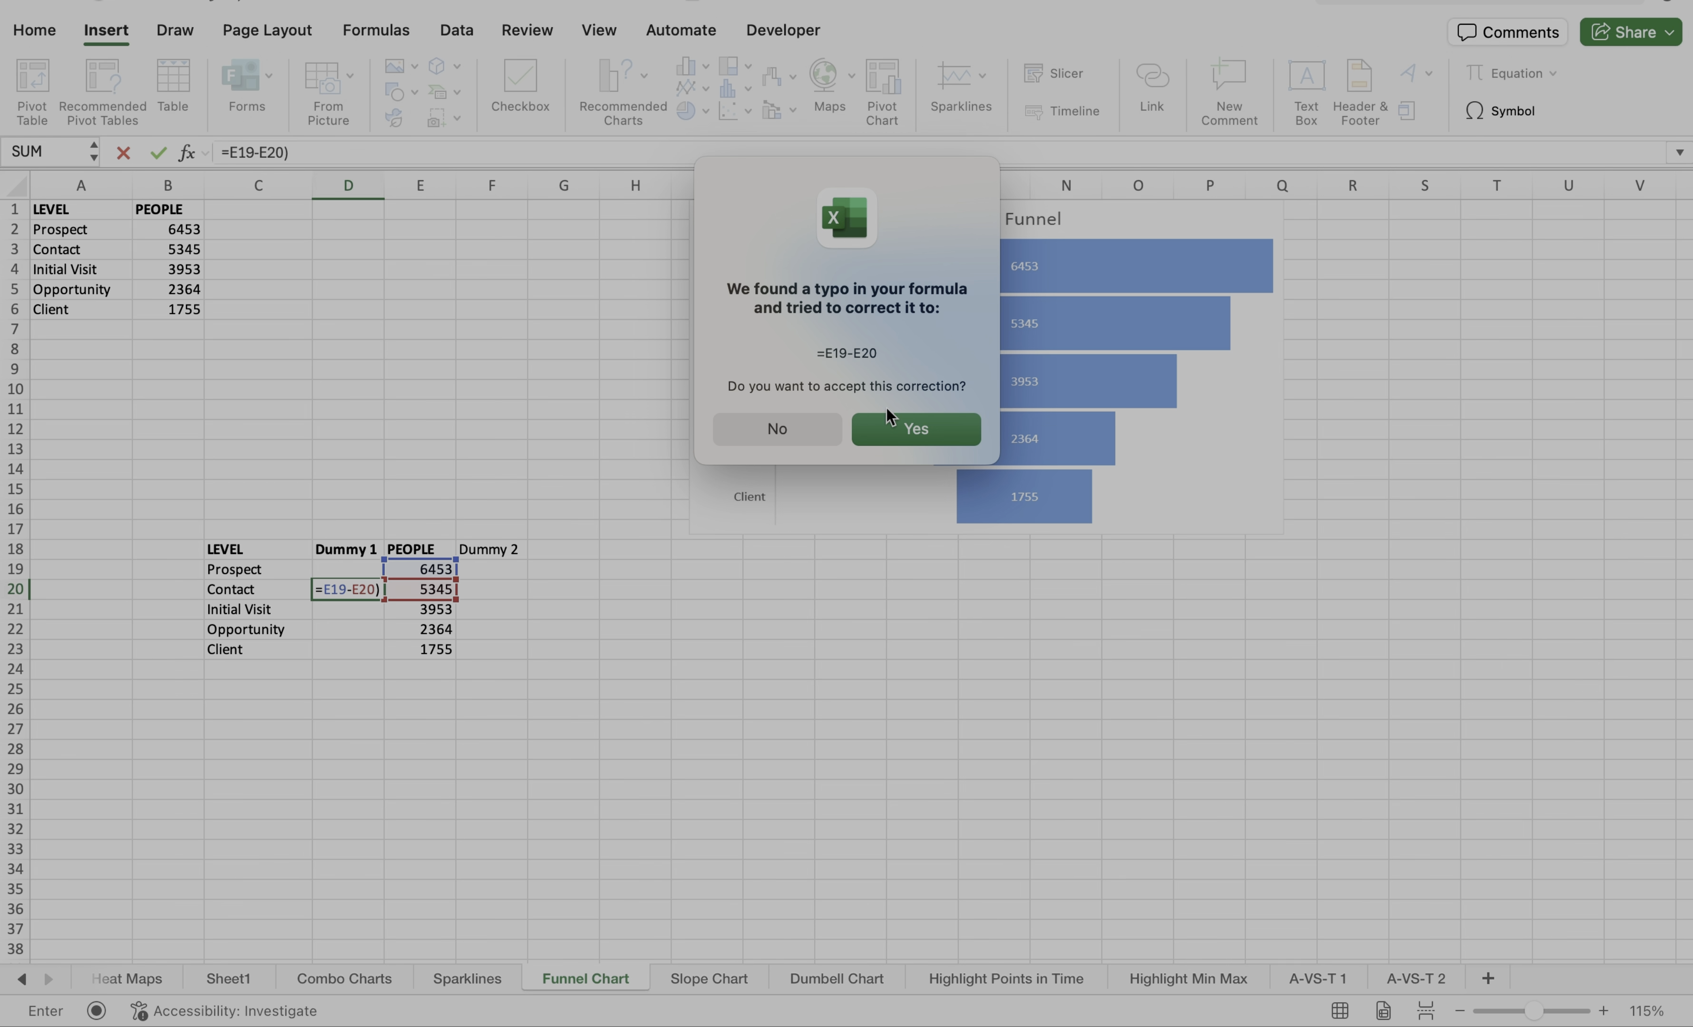
left_click(813, 421)
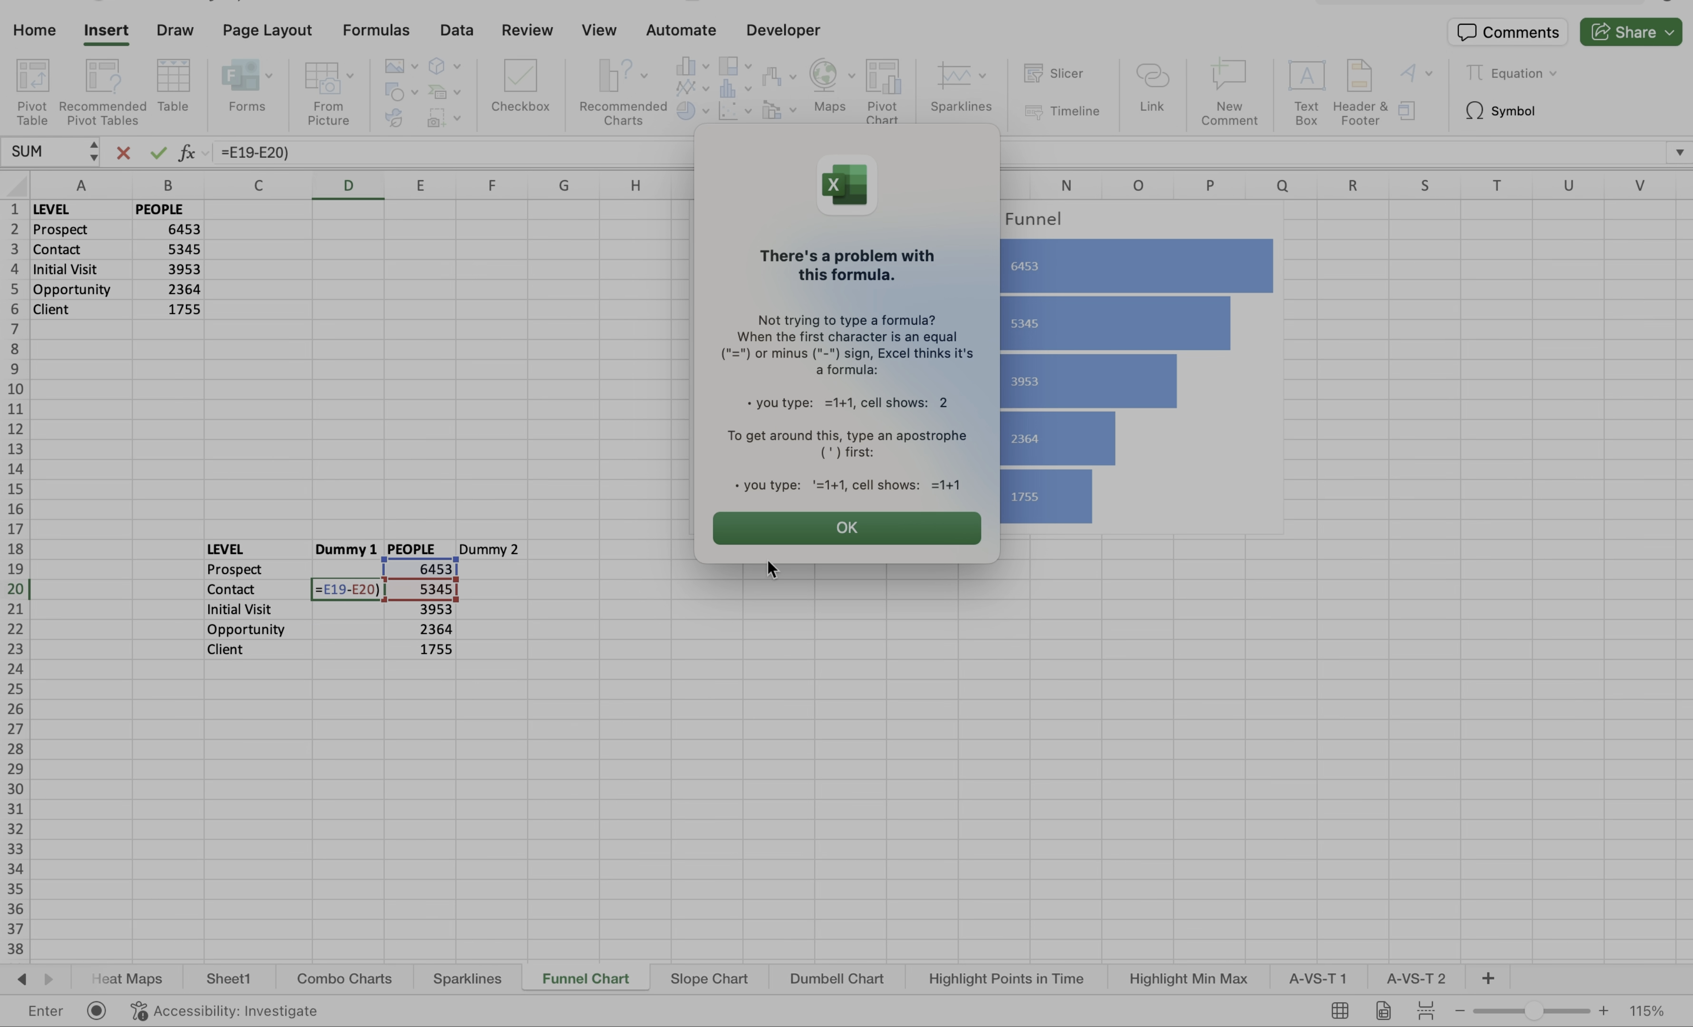
left_click(838, 542)
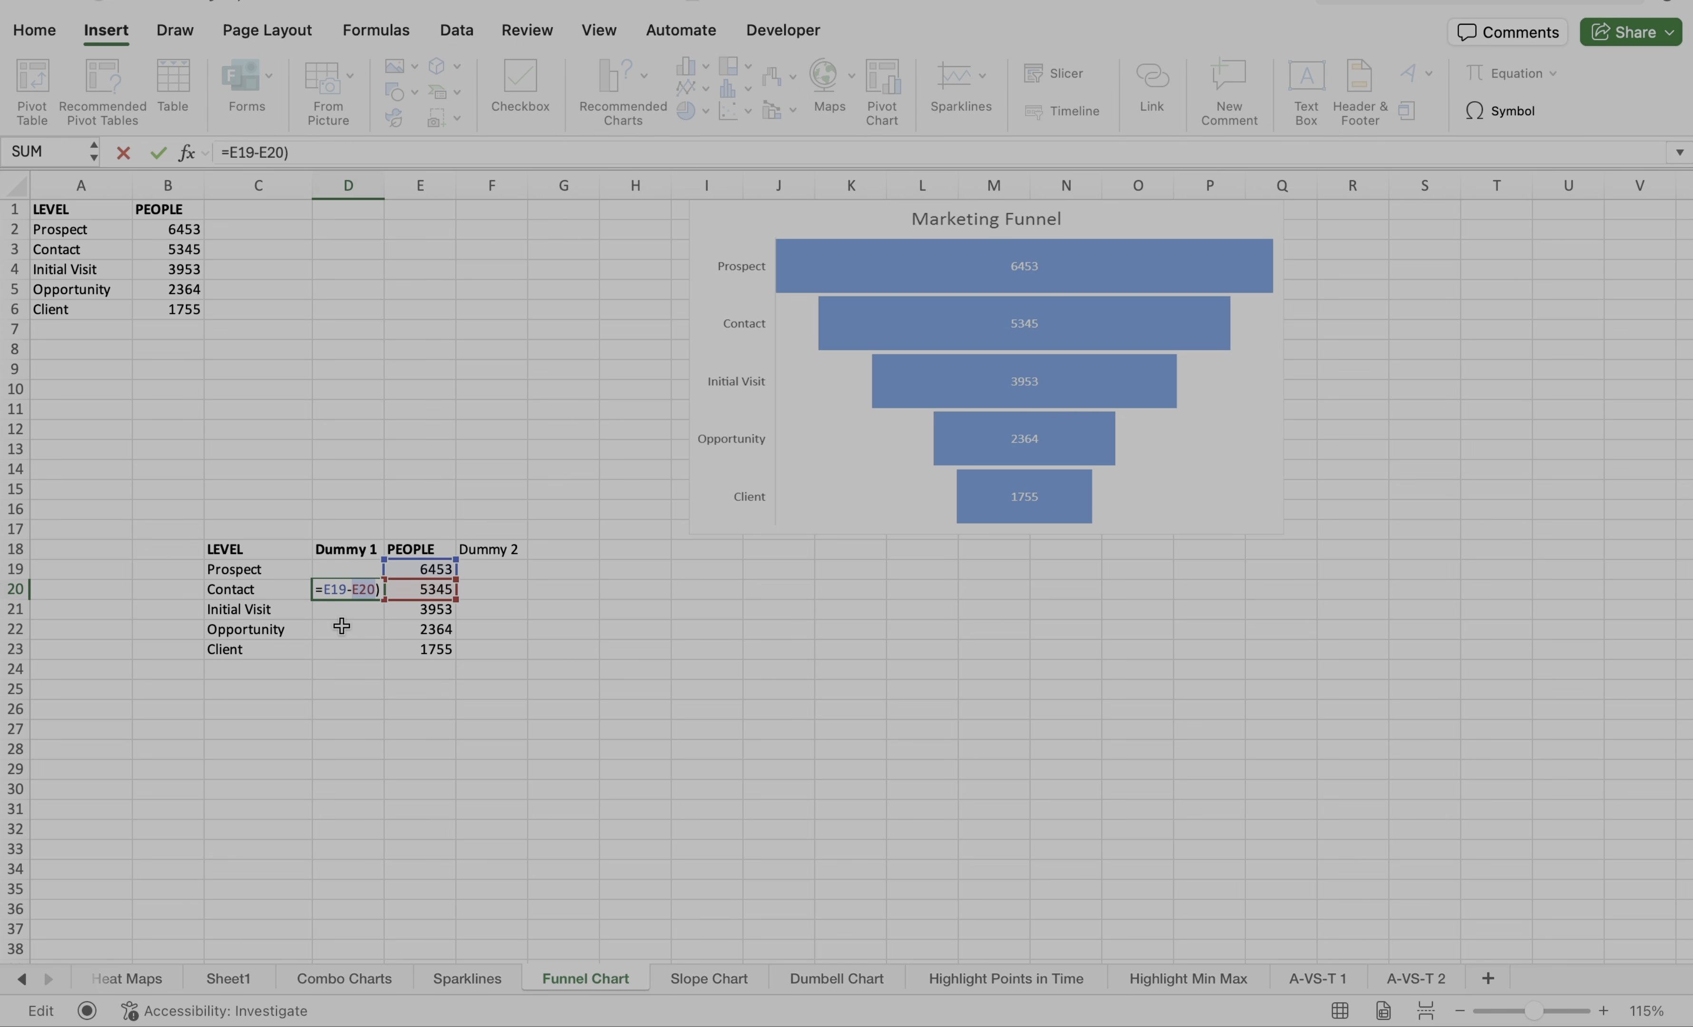
left_click(326, 593)
type("(")
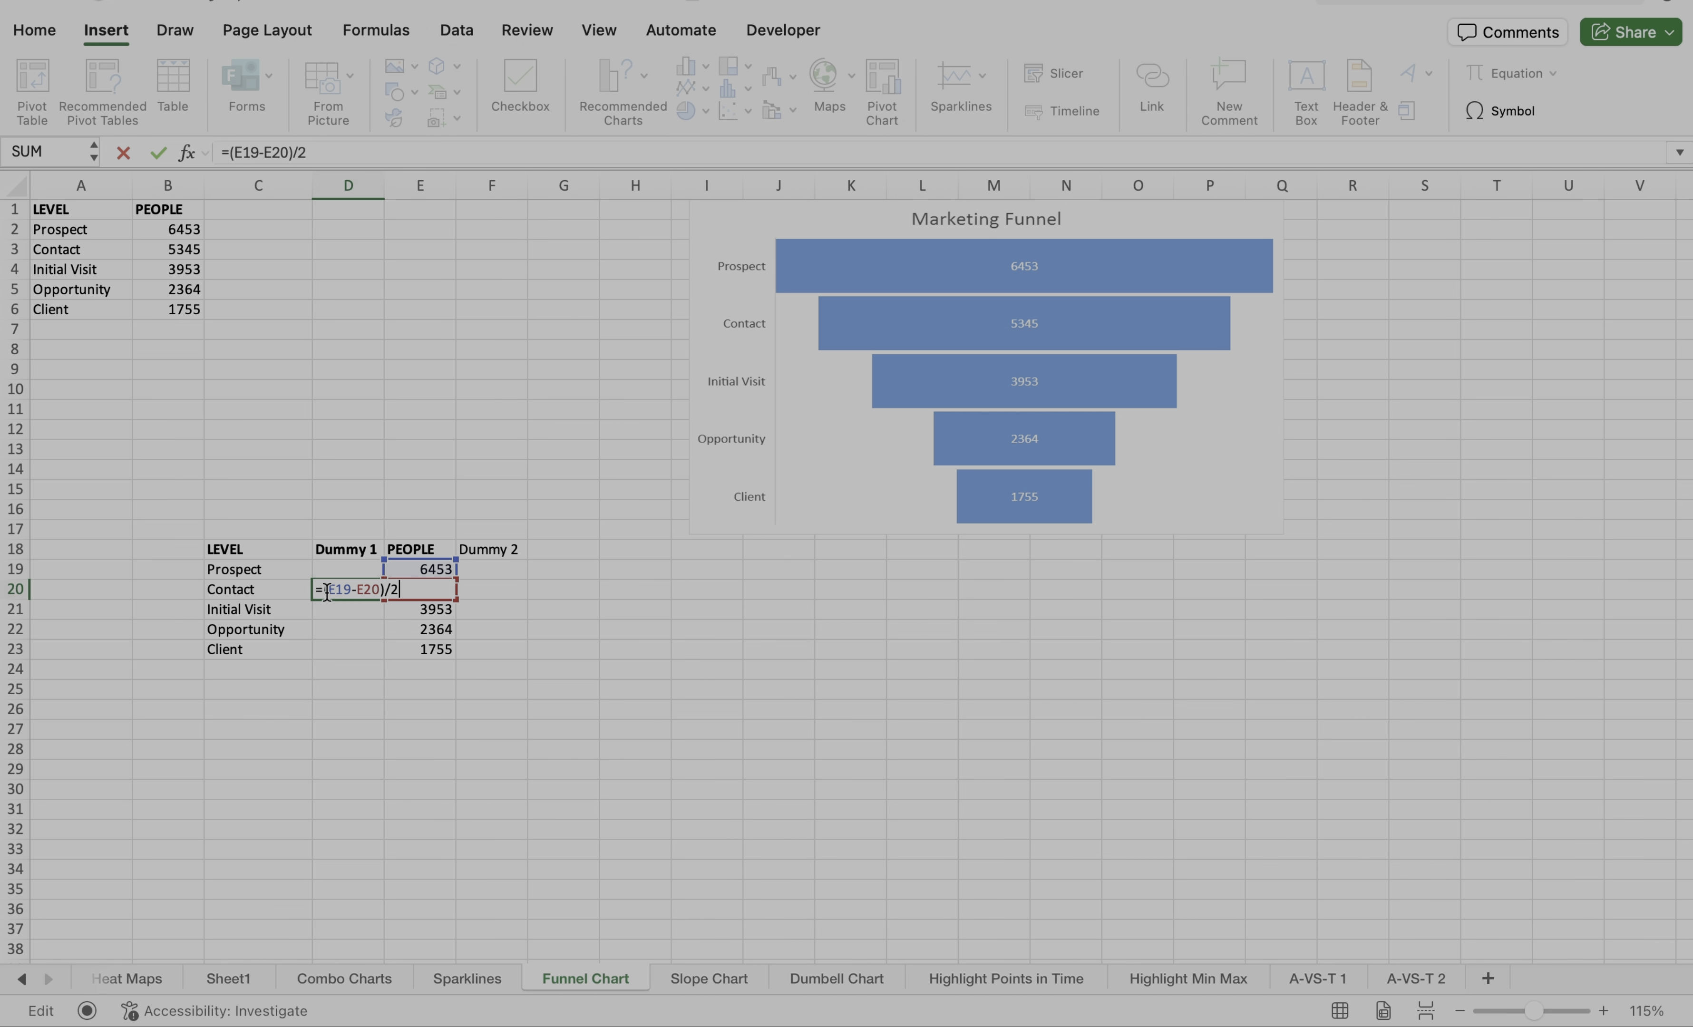
key("Return")
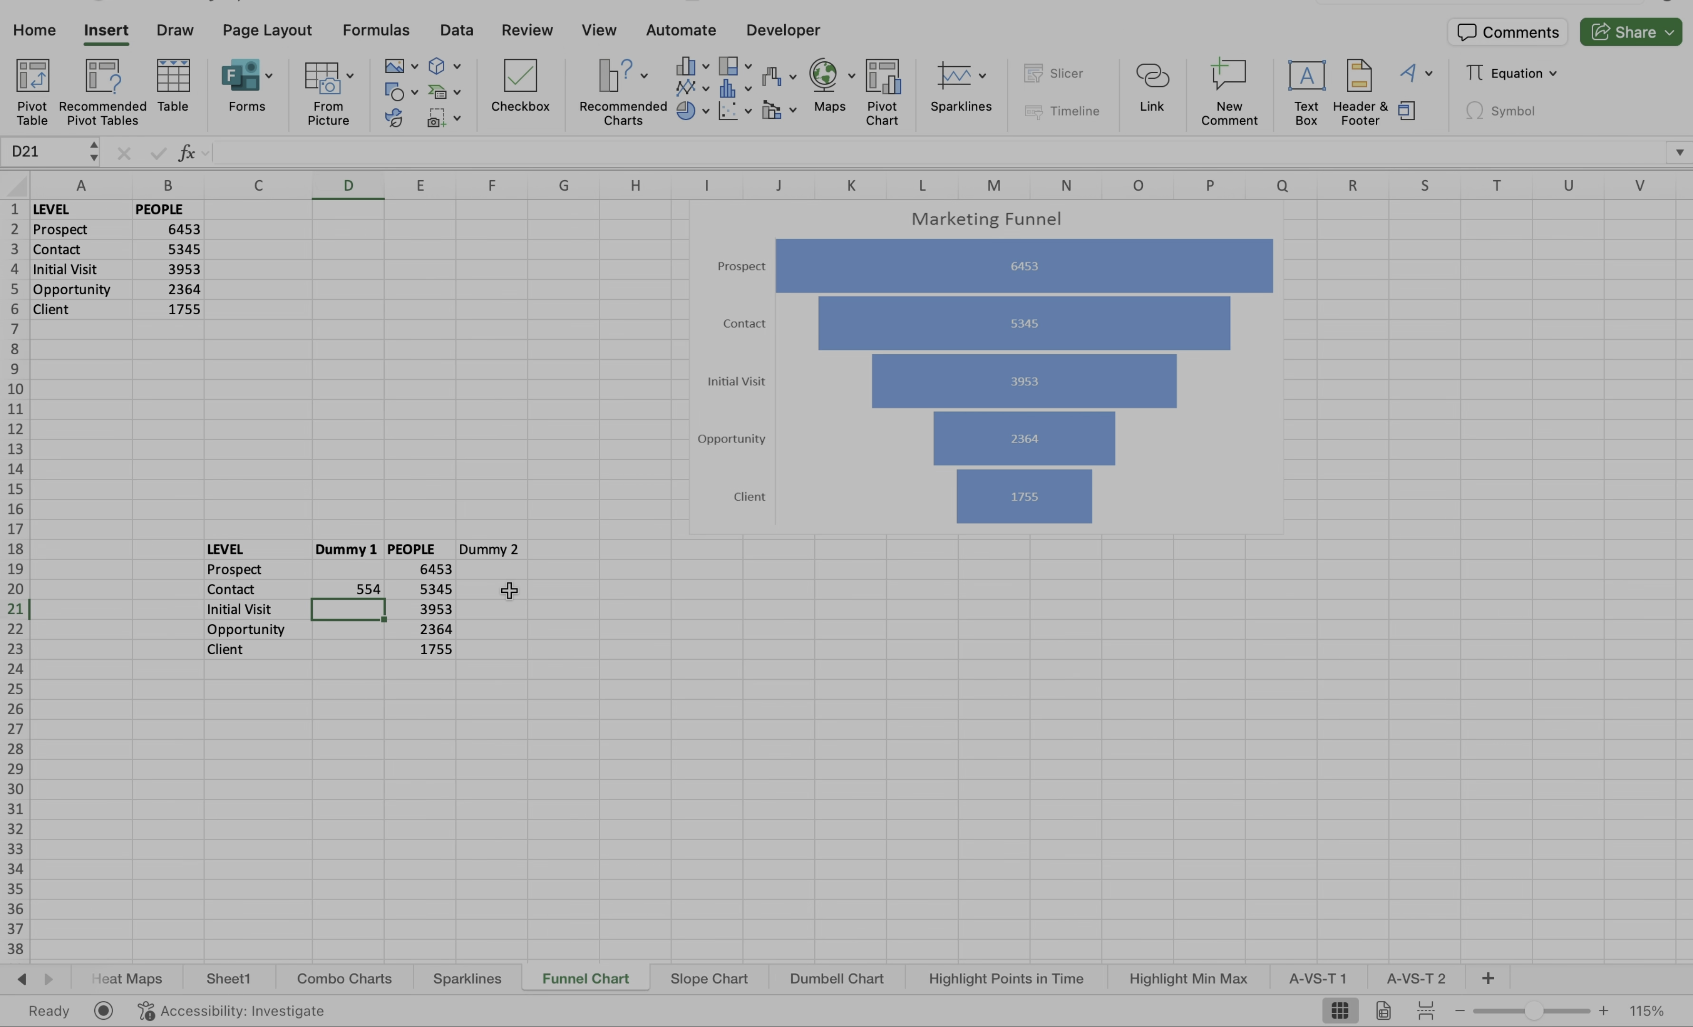
Enter a formula in F20 that makes Contact's Dummy 2 equal to its Dummy 1 value in D20
left_click(509, 590)
type("=")
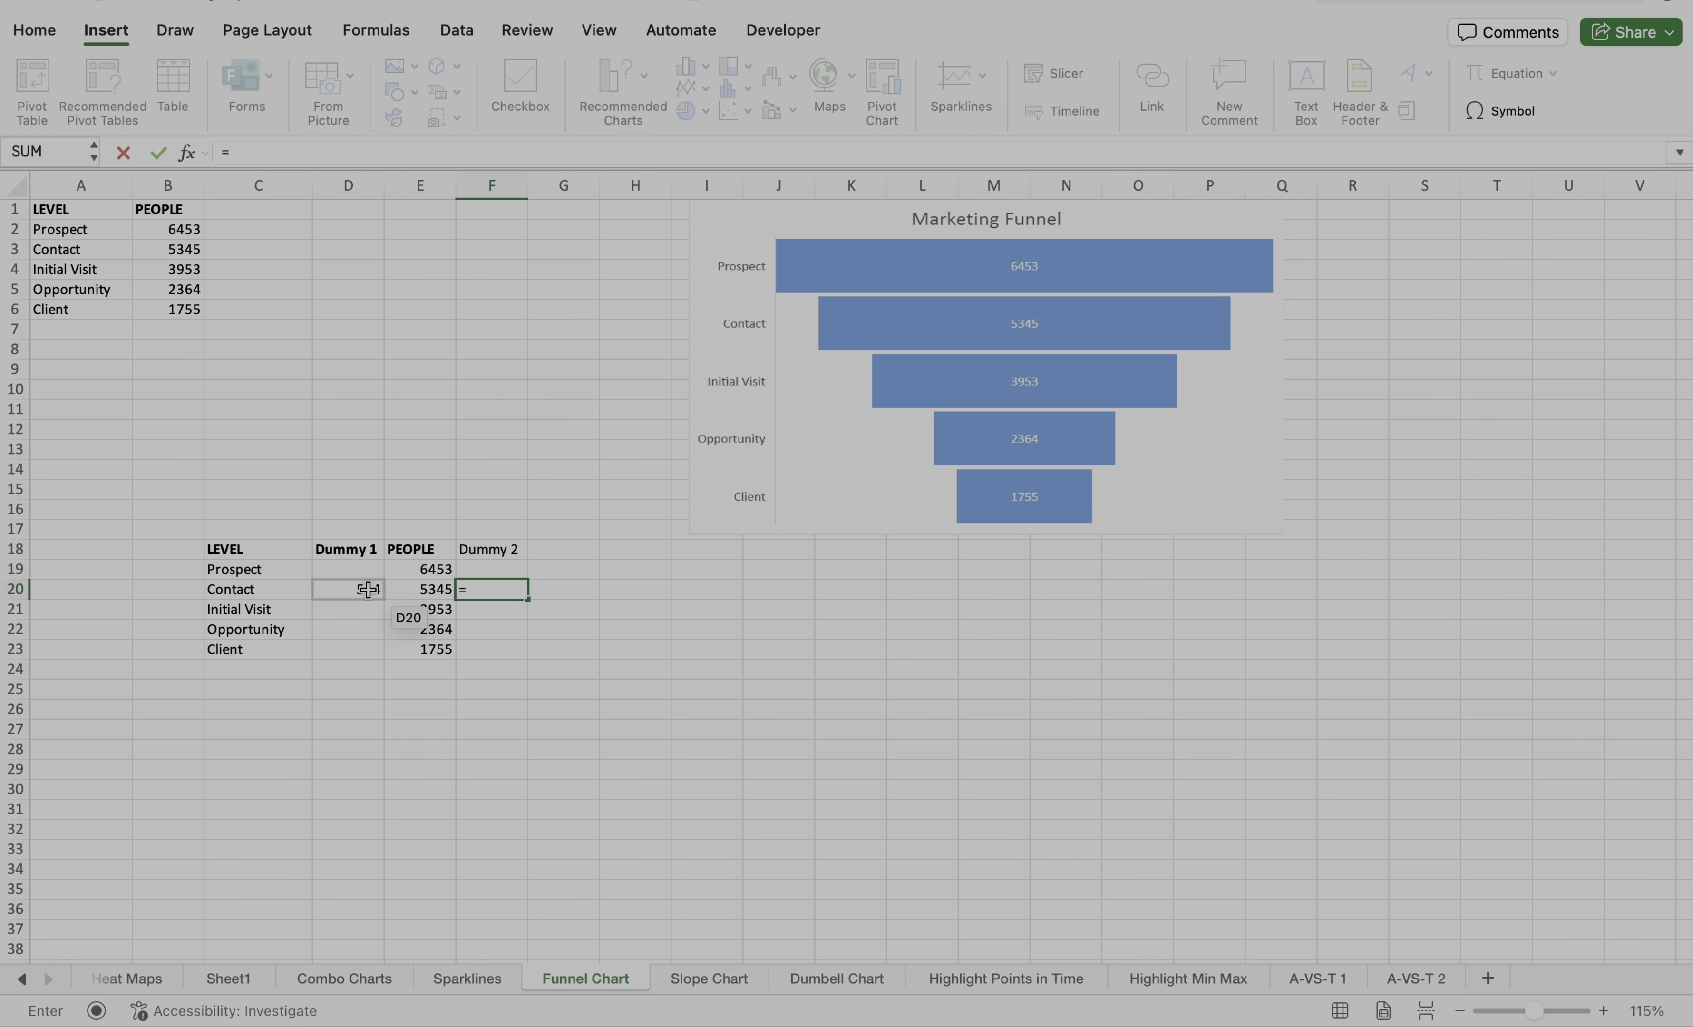
left_click(368, 590)
key("Return")
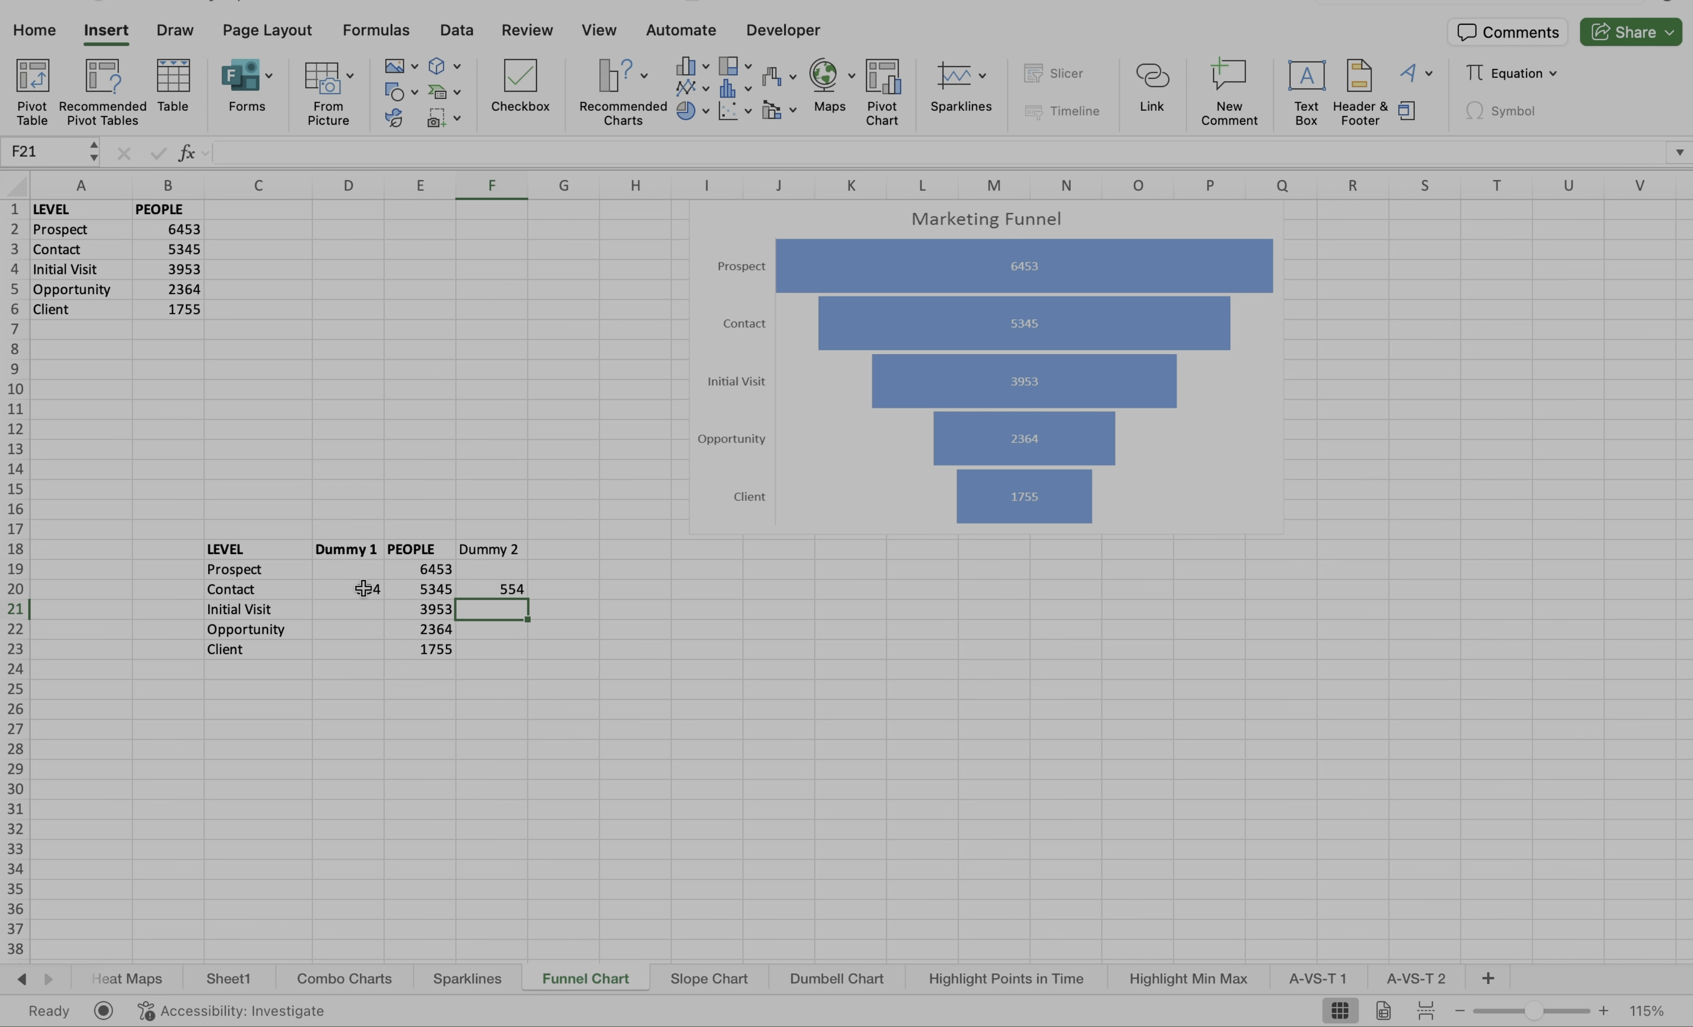
Fill the Dummy 1 formula from D20 down to D23
left_click(360, 587)
left_click_drag(385, 603, 386, 658)
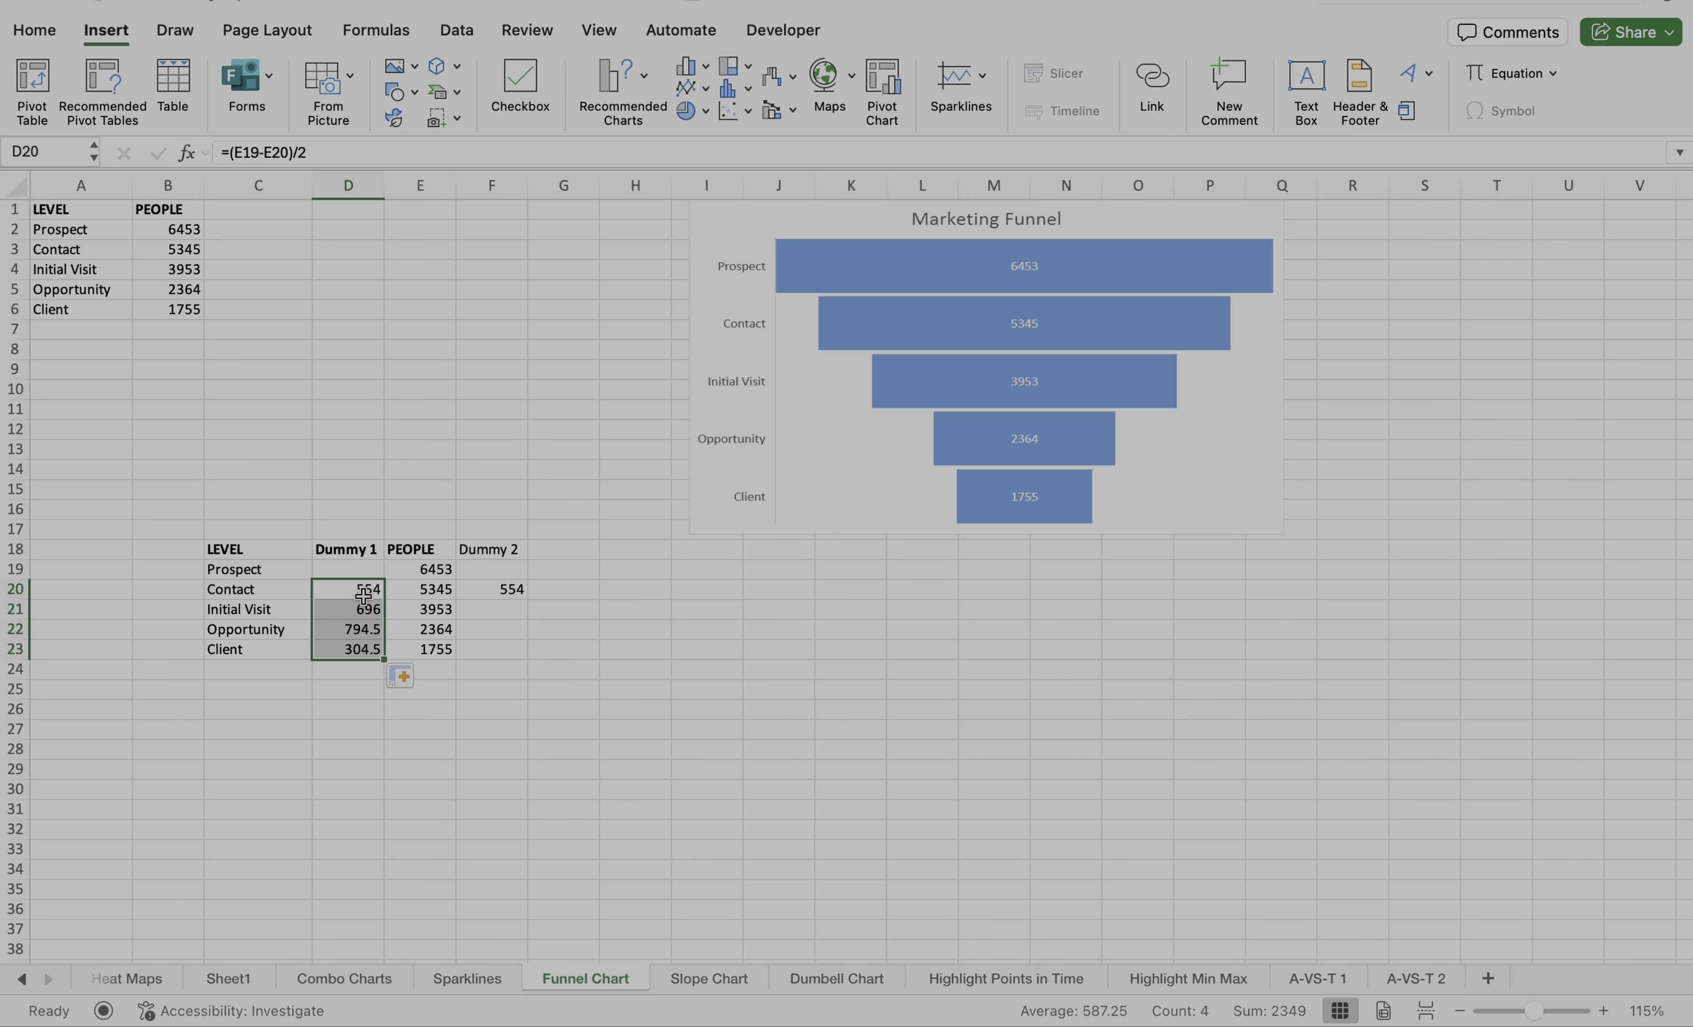
Enter =D21 in F21 as Initial Visit's Dummy 2 value, and check the row sums of D20:F20 and D21:F21
left_click_drag(363, 592, 505, 590)
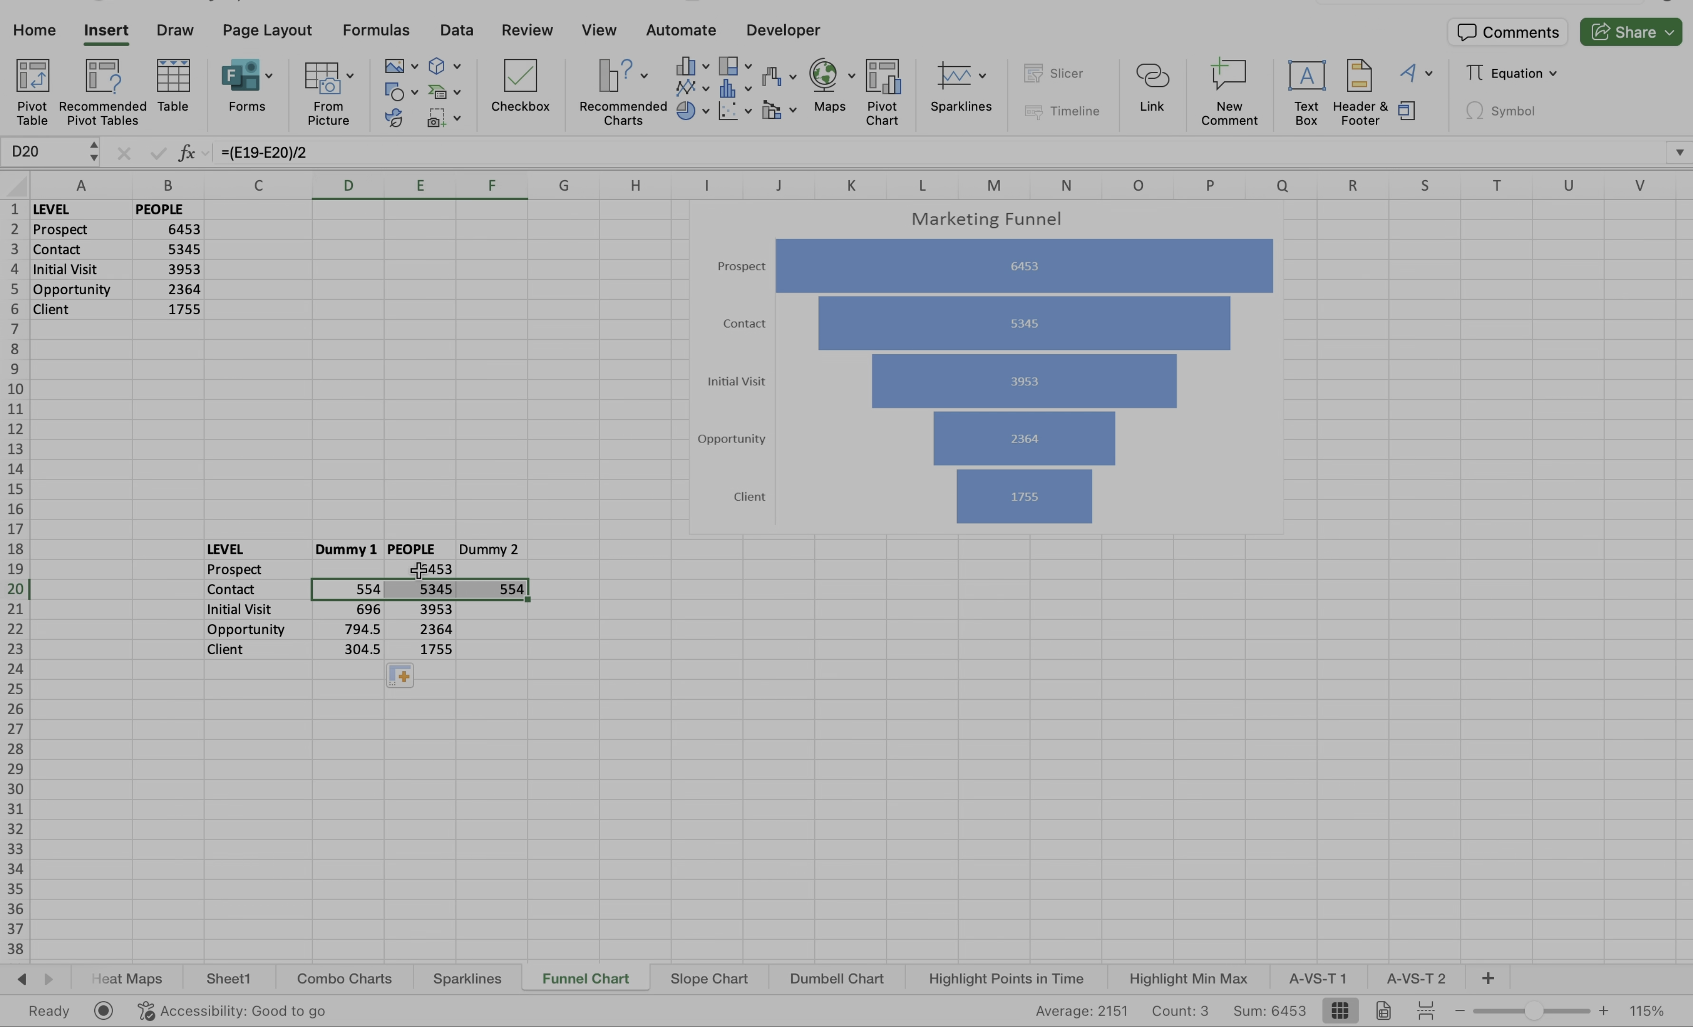
double_click(511, 610)
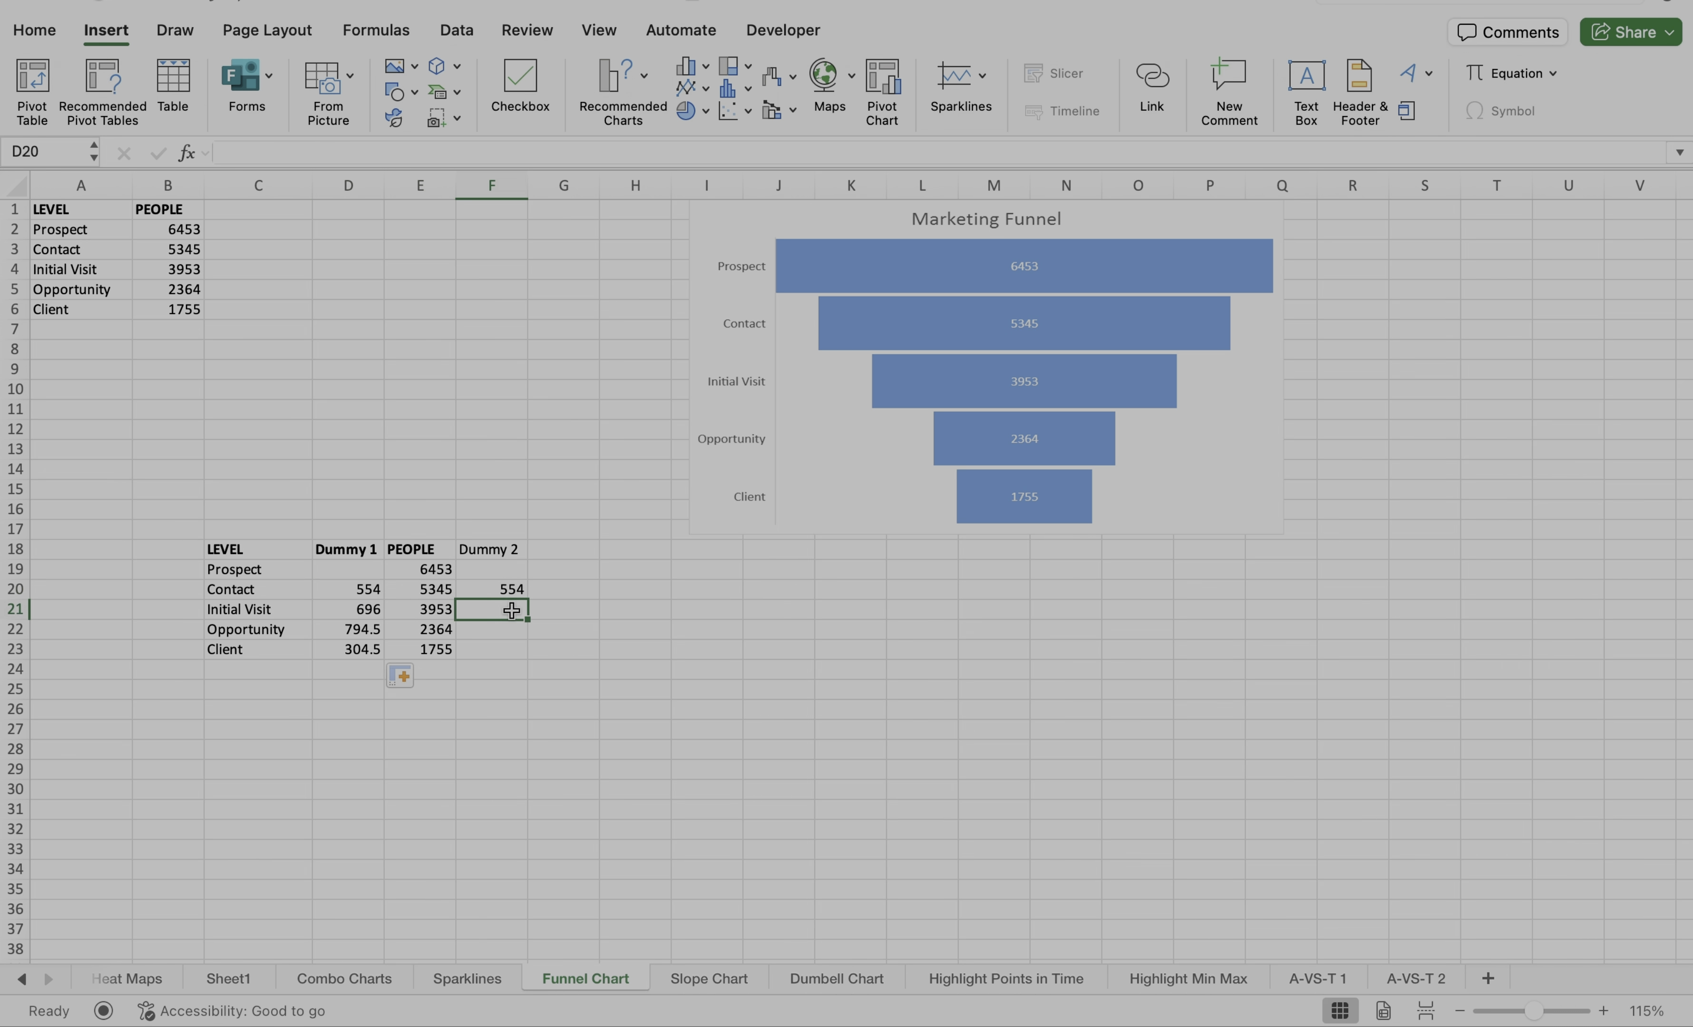
type("=")
left_click(378, 612)
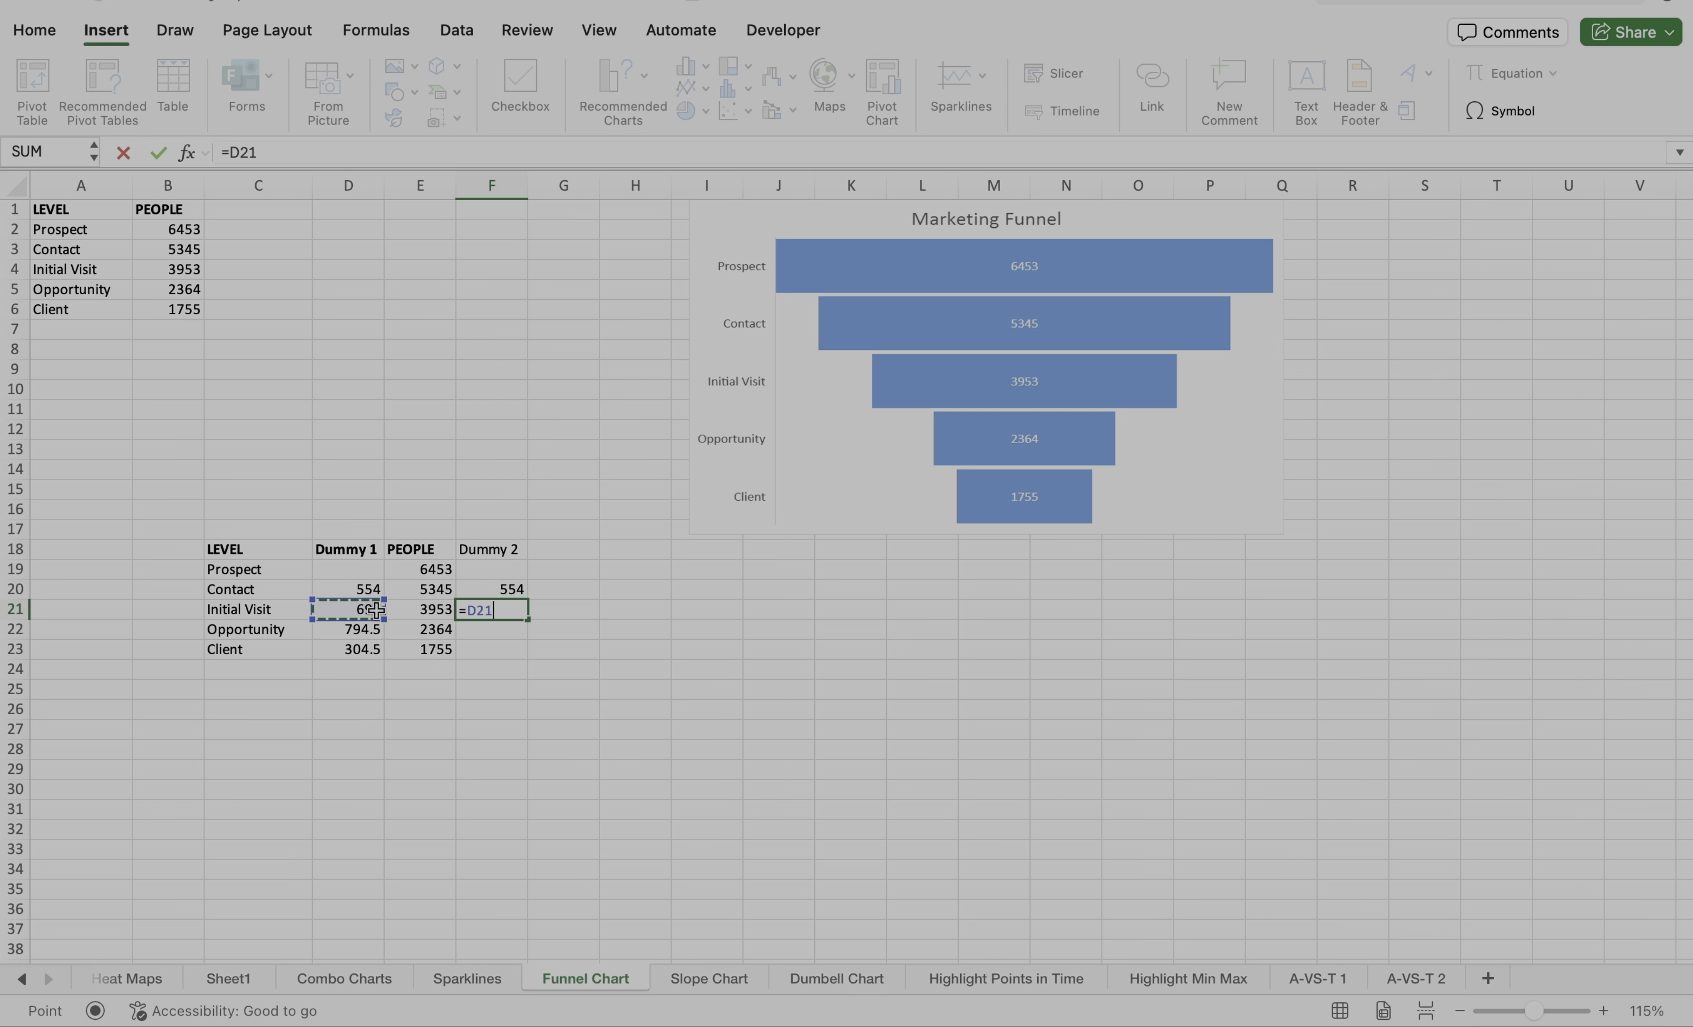
key("Return")
left_click_drag(370, 614, 488, 612)
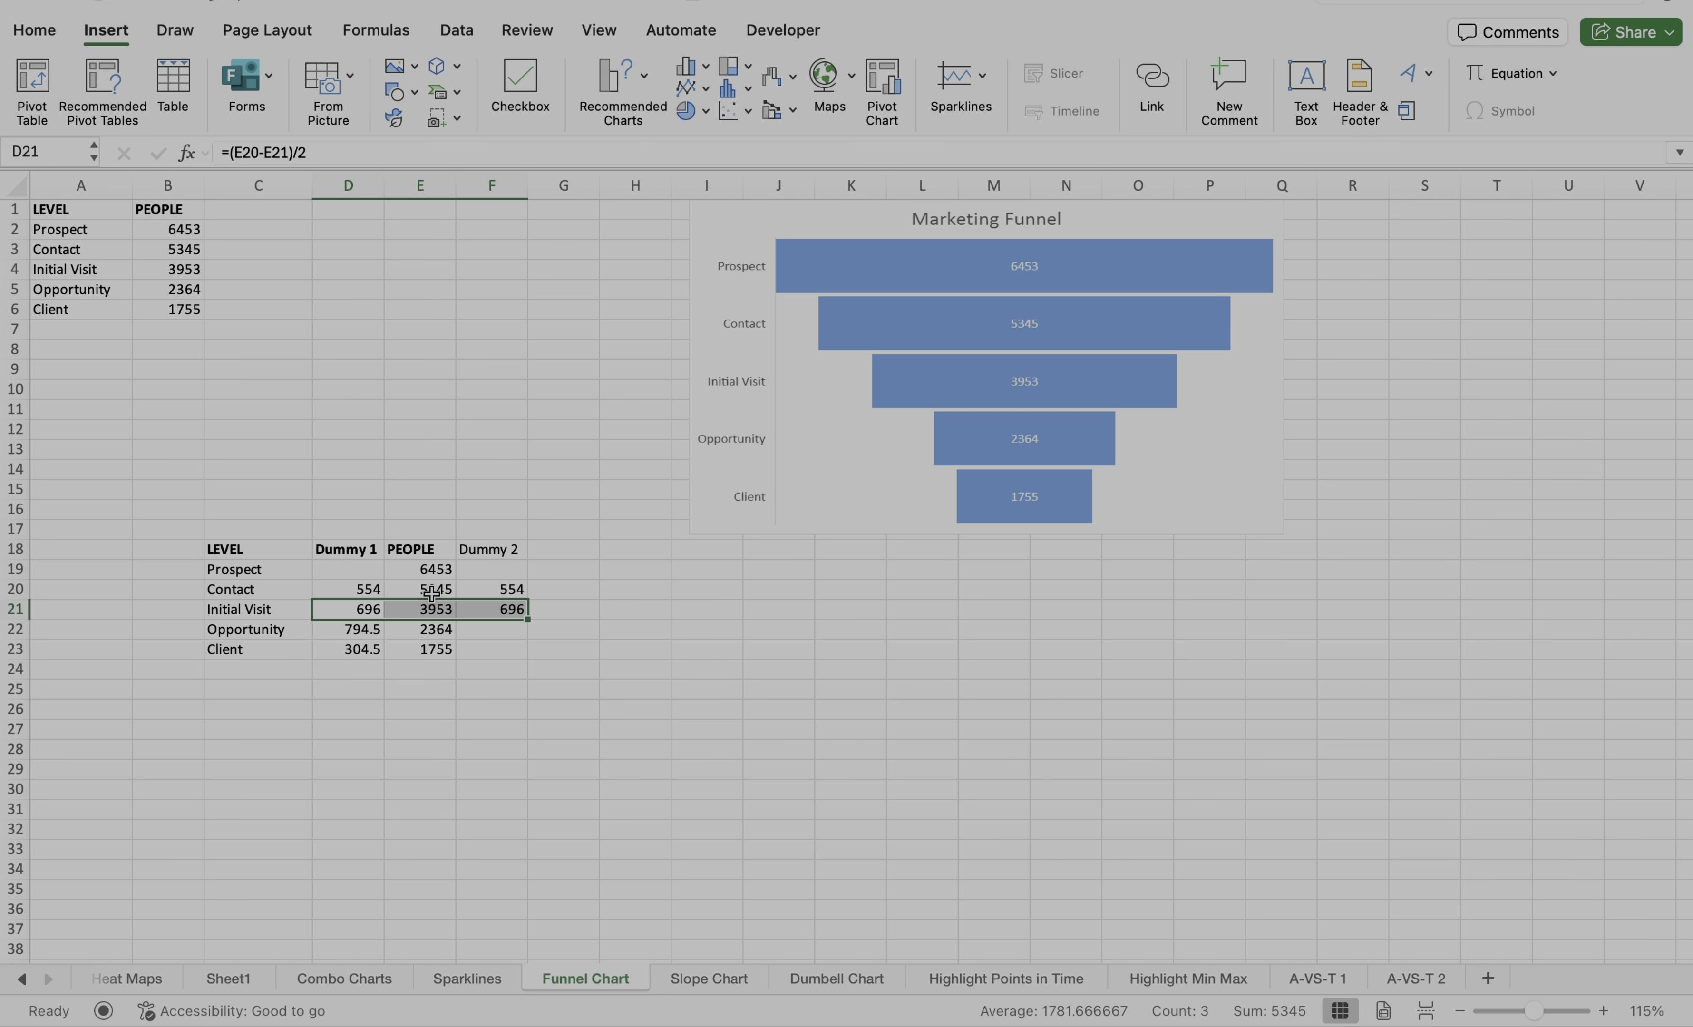
Clear the Dummy 1 formulas in D21:D23 and the Dummy 2 formula in F21
left_click_drag(360, 609, 359, 658)
key("Delete")
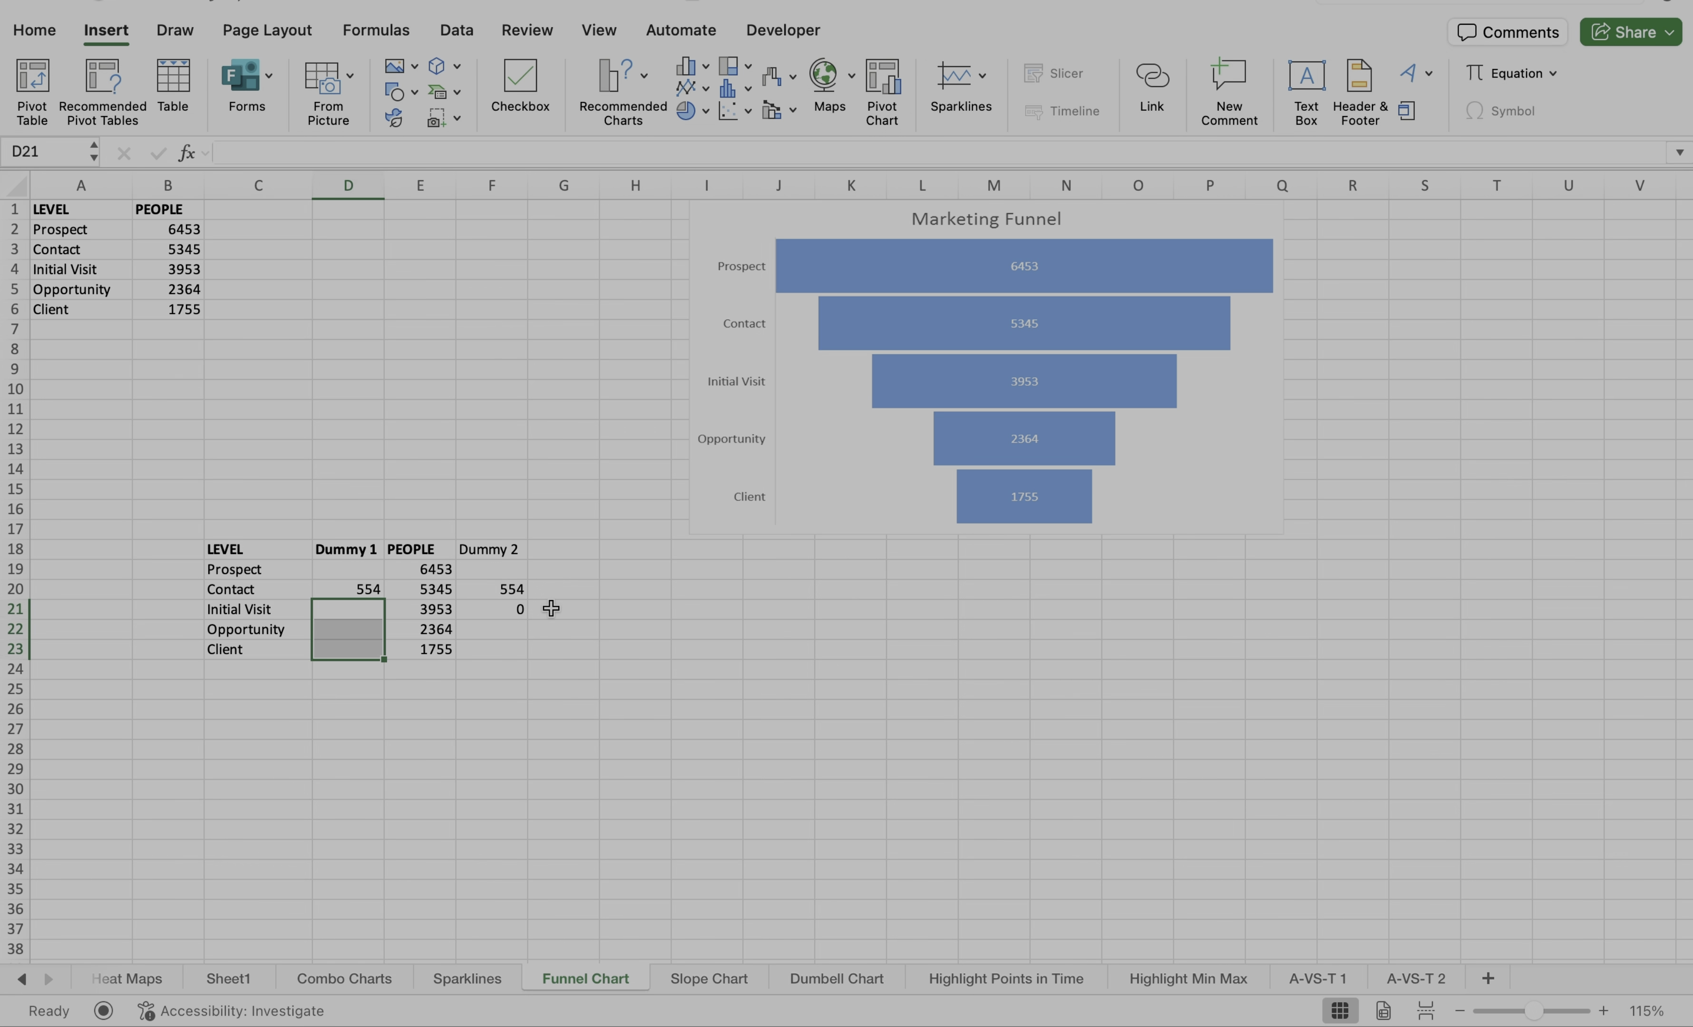
left_click(520, 608)
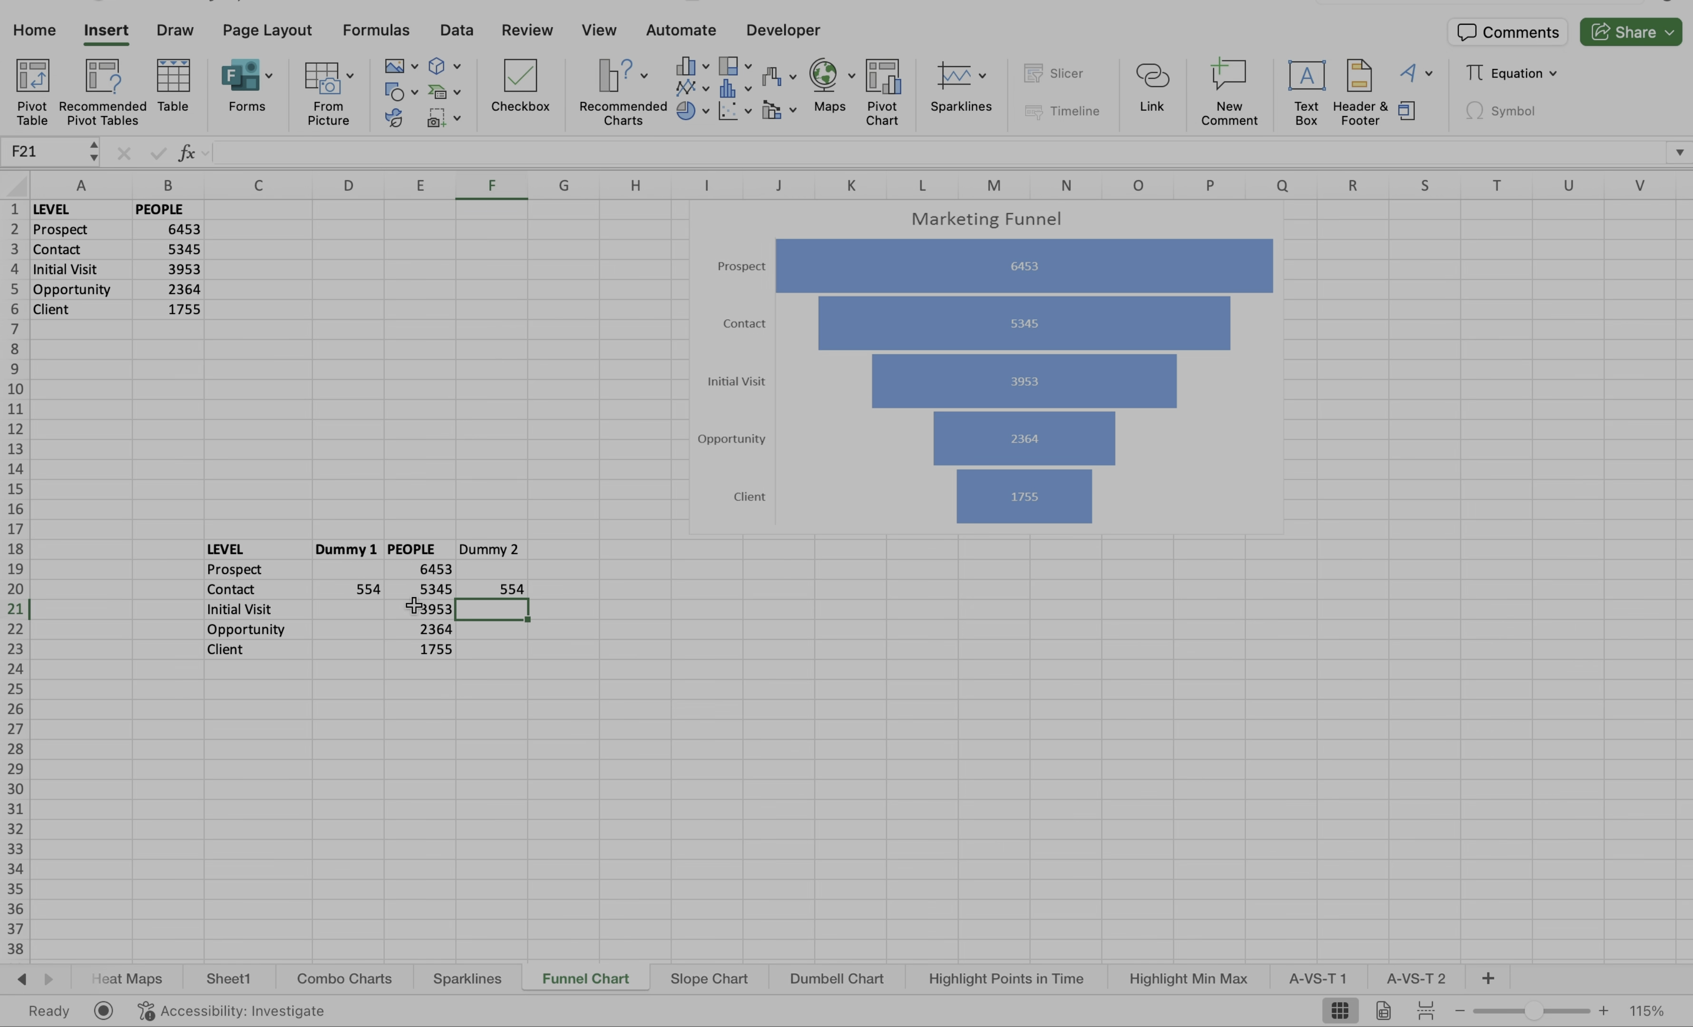
Make the E19 reference in Contact's Dummy 1 formula absolute so that D20 reads =($E$19-E20)/2
left_click(351, 611)
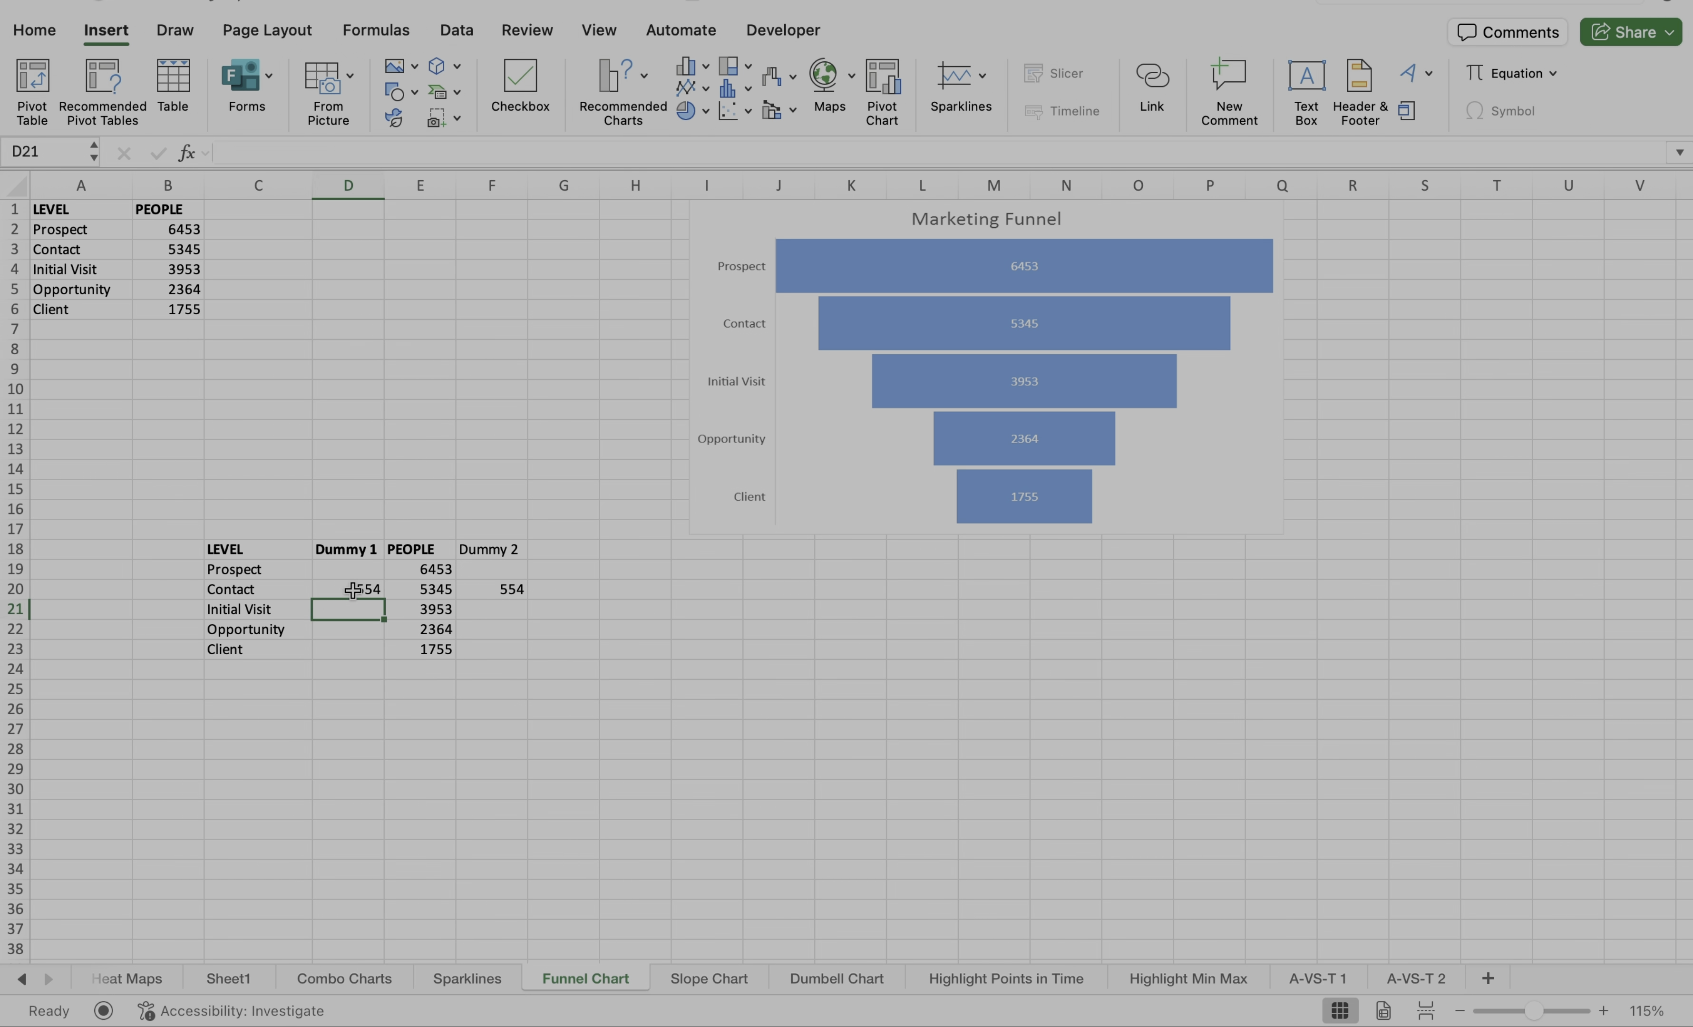
left_click(358, 589)
double_click(358, 589)
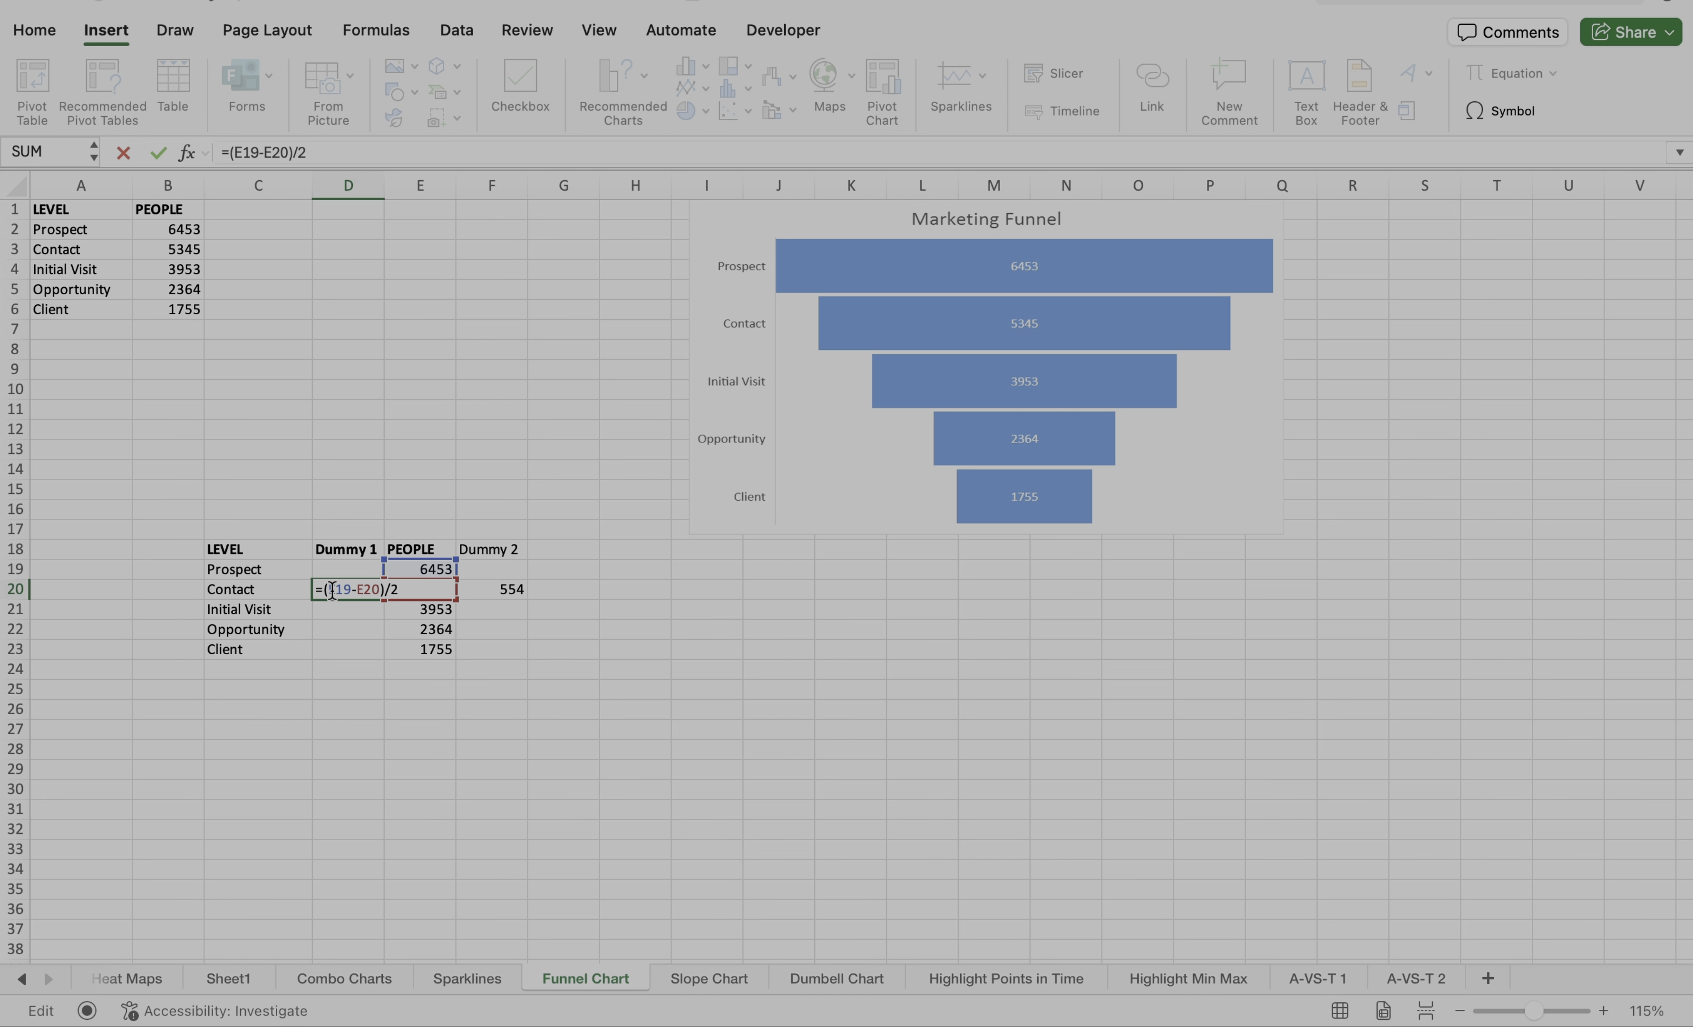
left_click(332, 589)
key("F4")
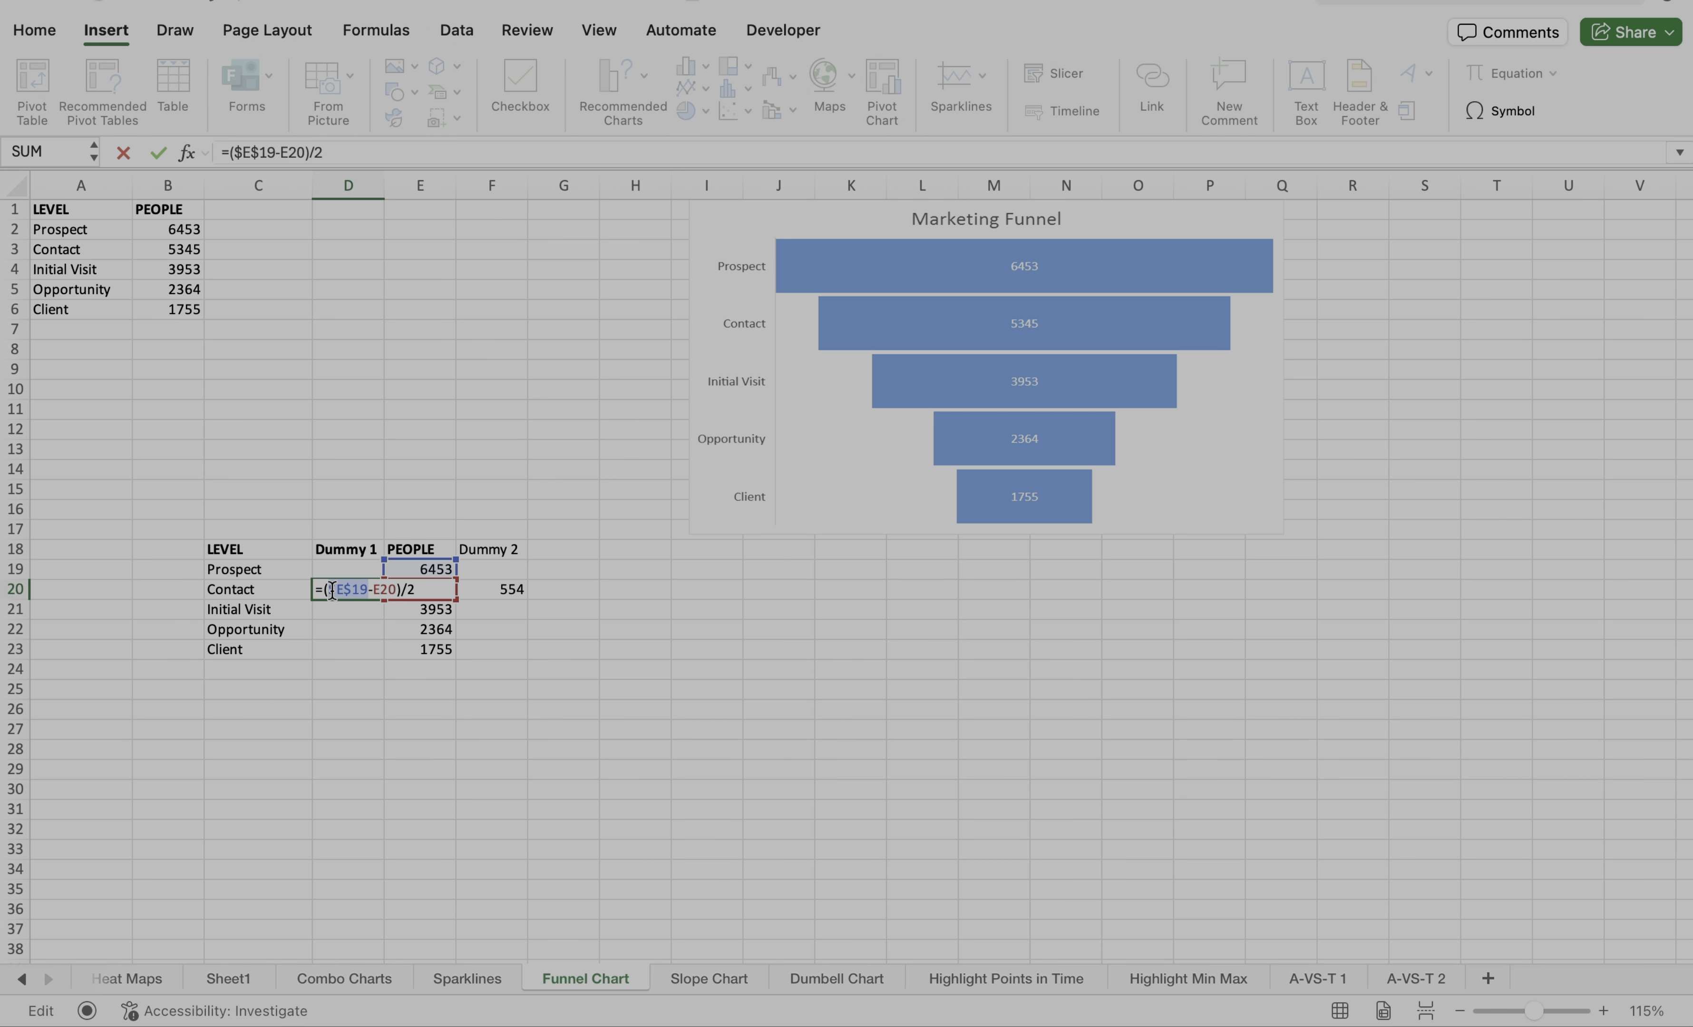
key("Return")
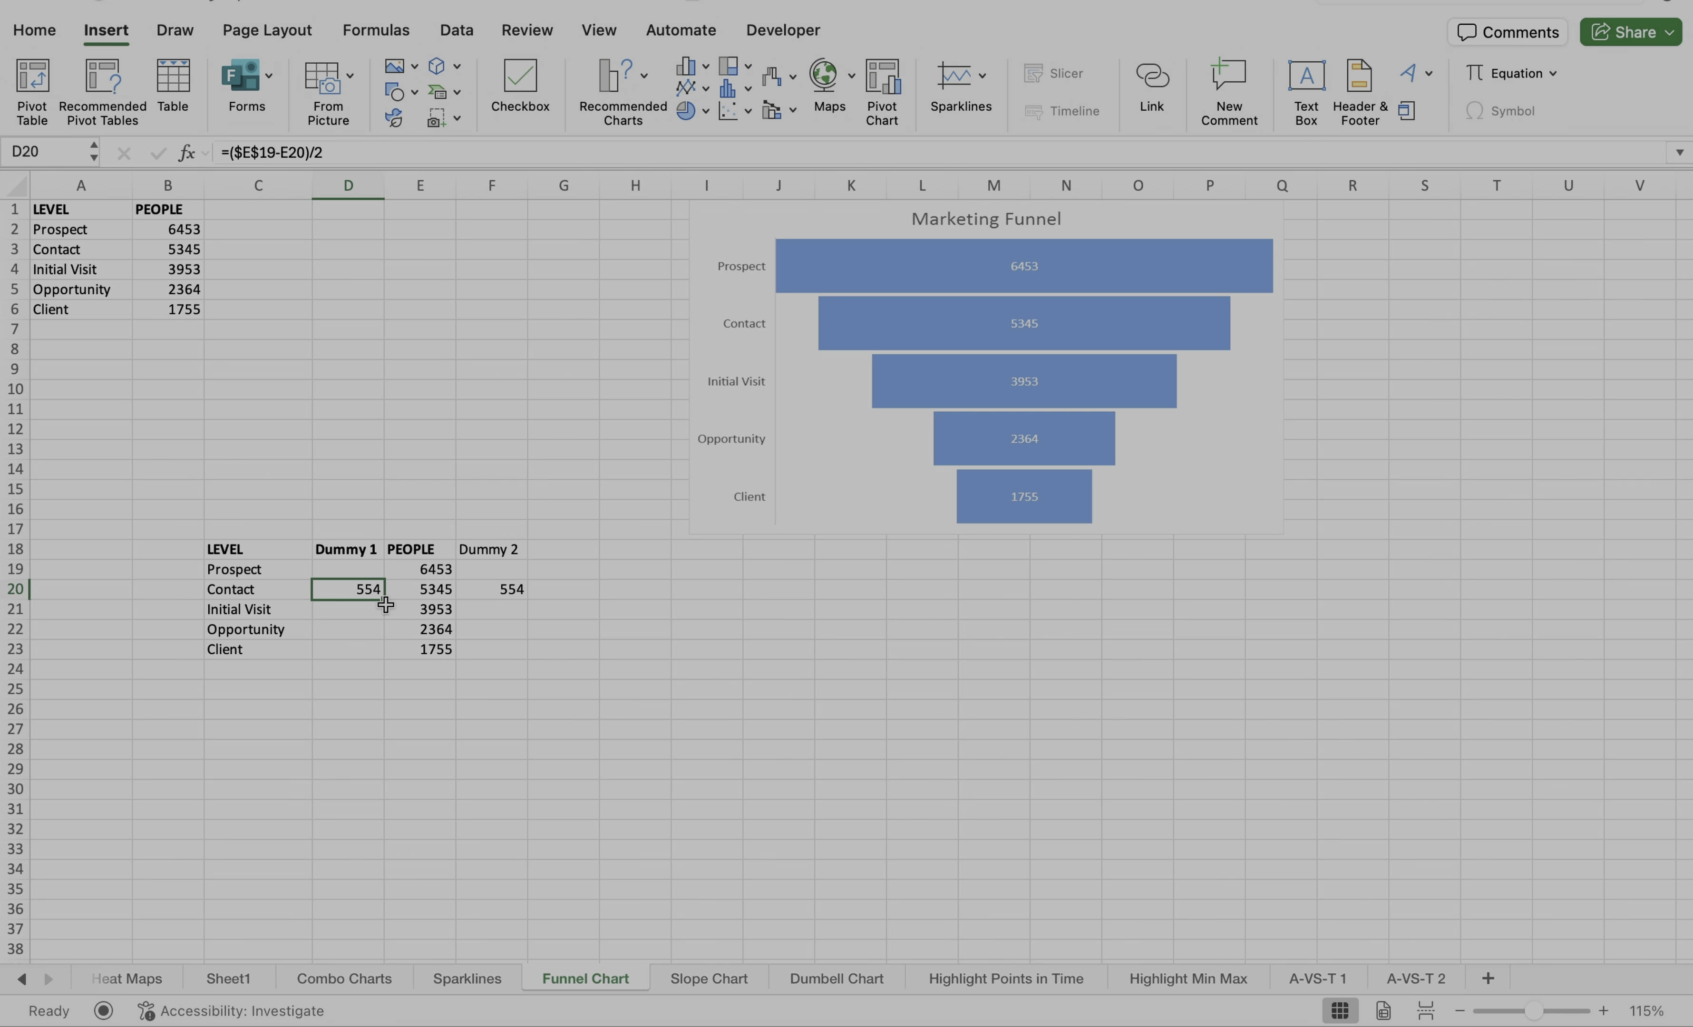
Copy the Dummy 1 formula from D20 into D21:D23
left_click_drag(385, 609, 382, 642)
left_click(368, 590)
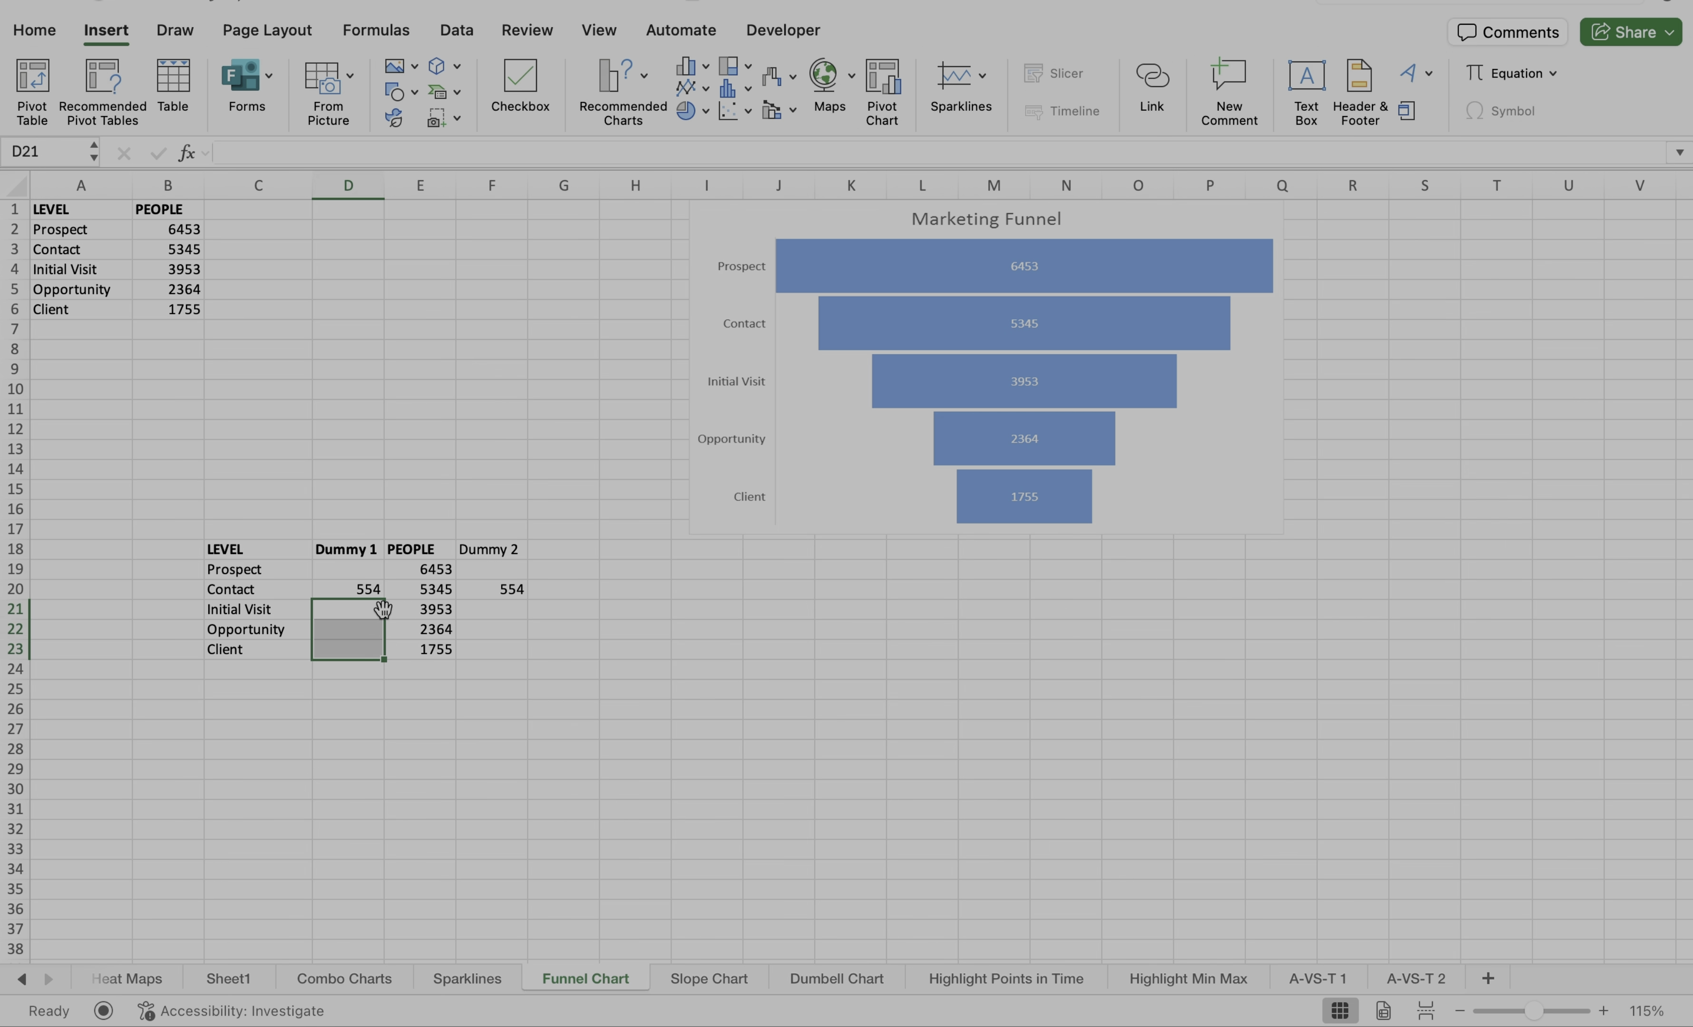
left_click(368, 591)
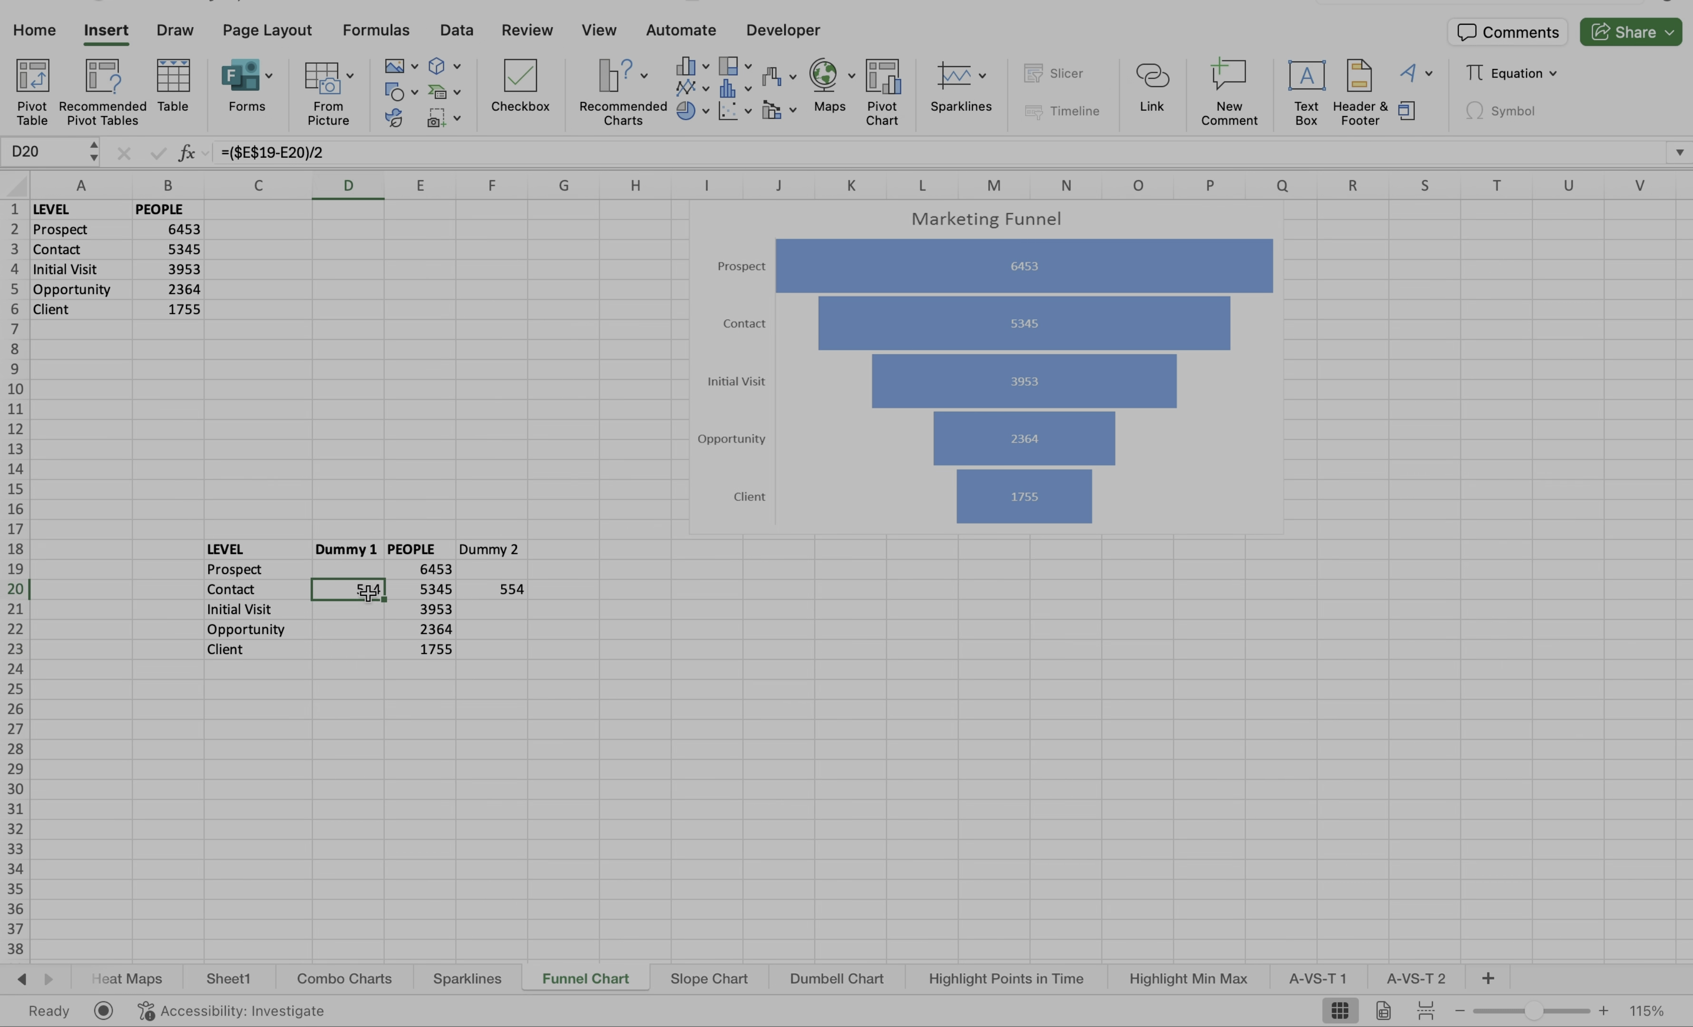
key("super+c")
key("shift+Down")
key("shift+Down")
key("shift+Down")
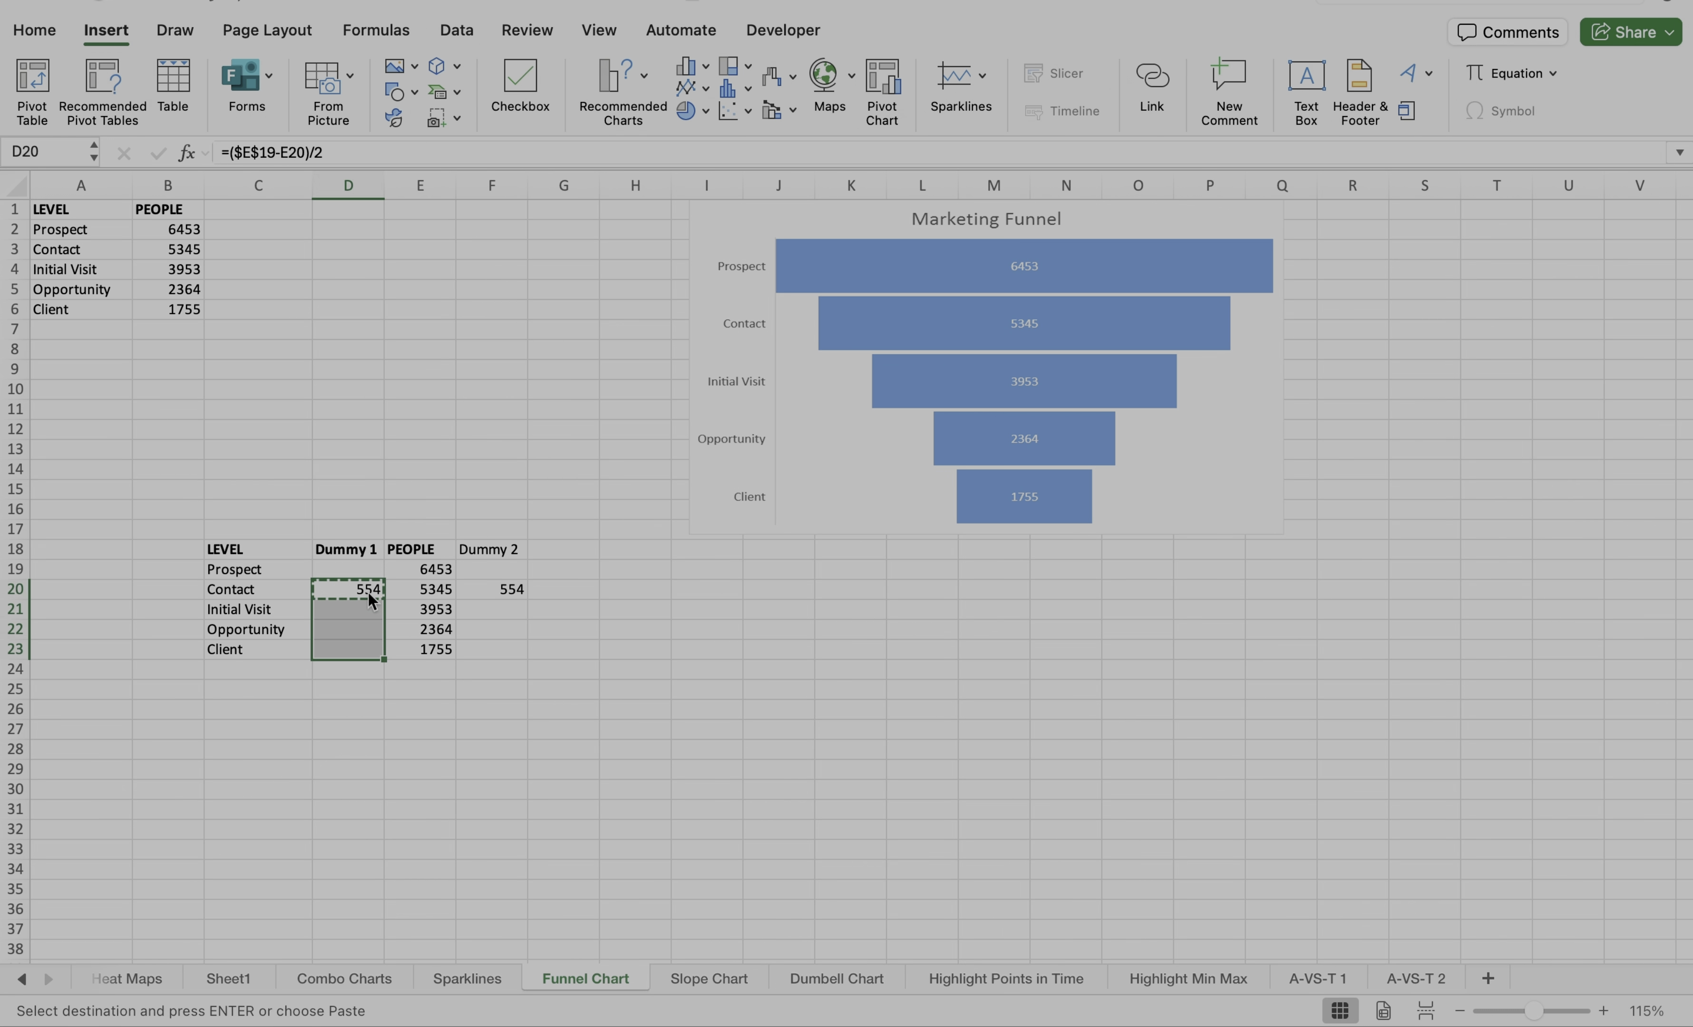
key("super+v")
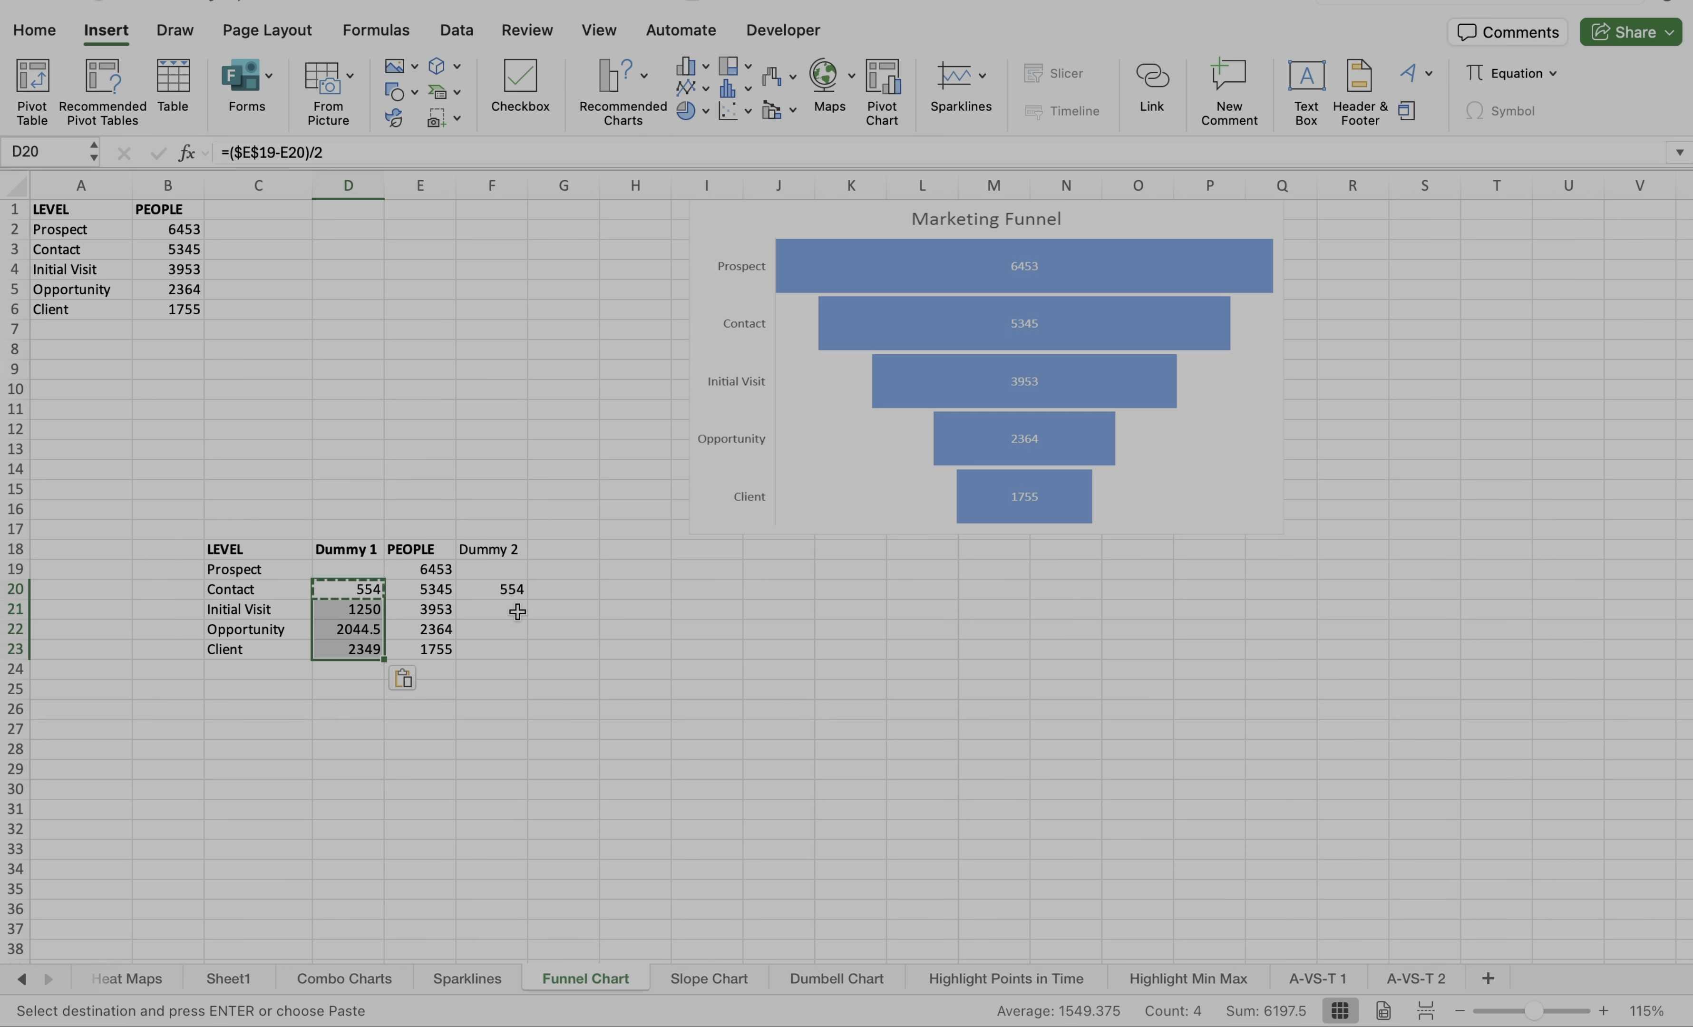
Fill the Dummy 2 formula from F20 down to F23
left_click(513, 612)
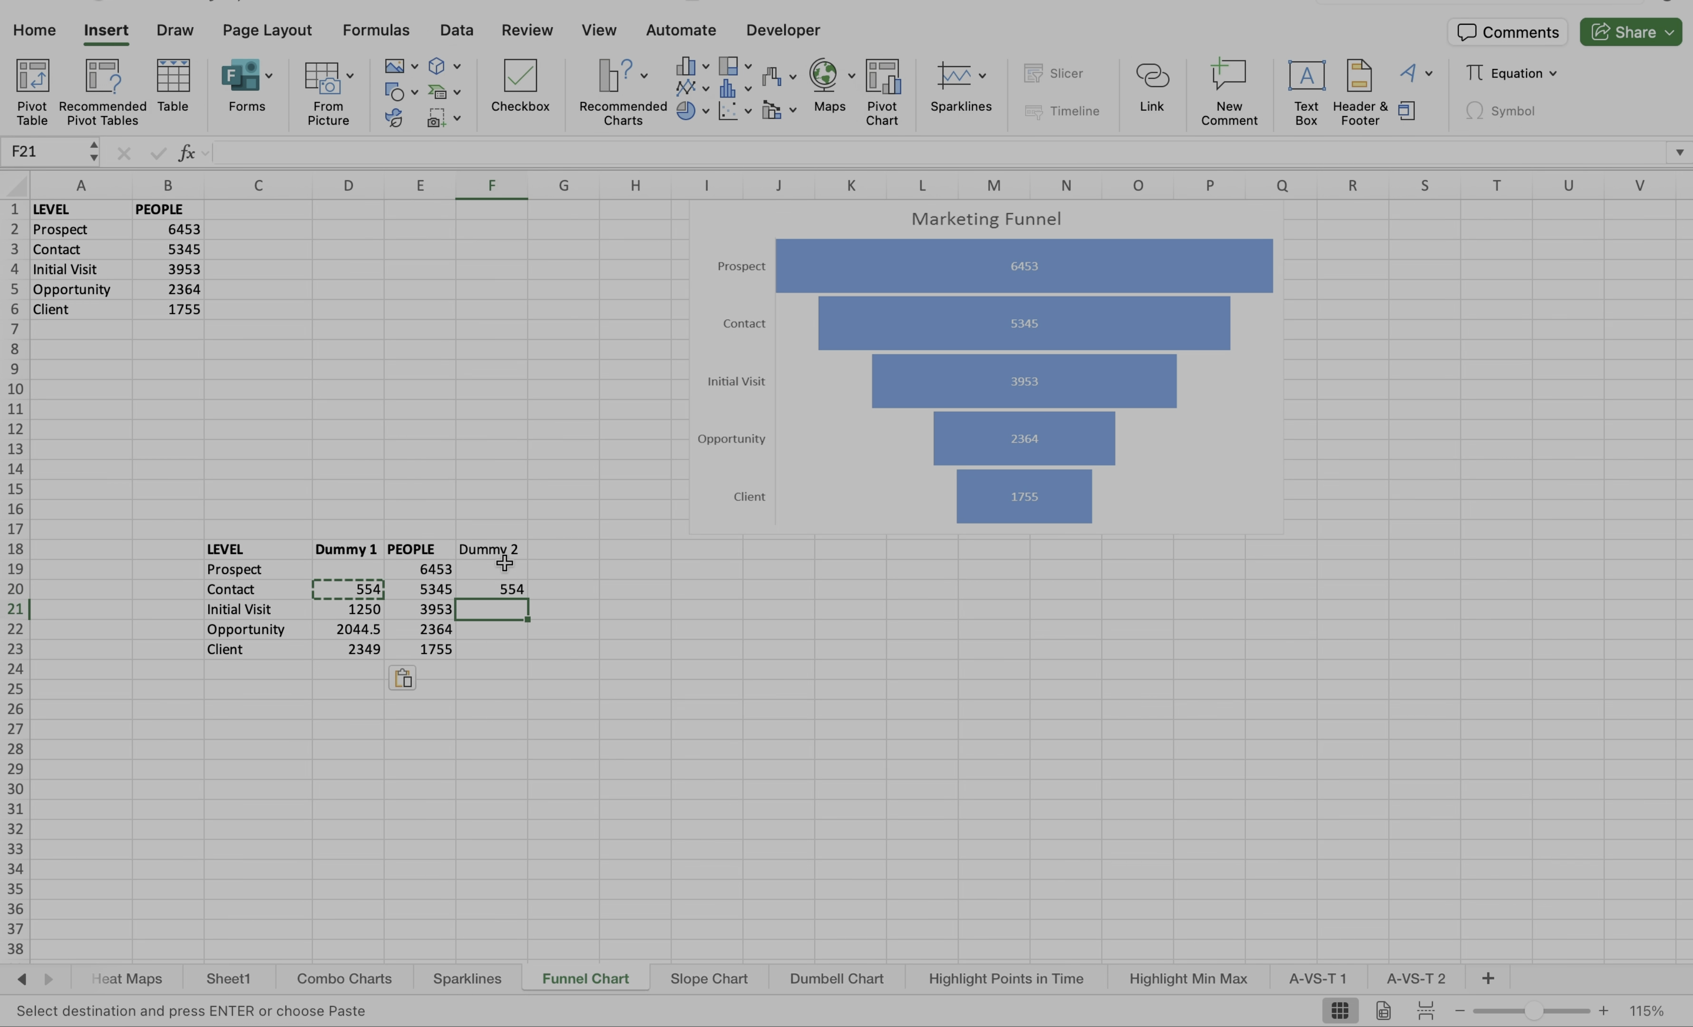
left_click(511, 588)
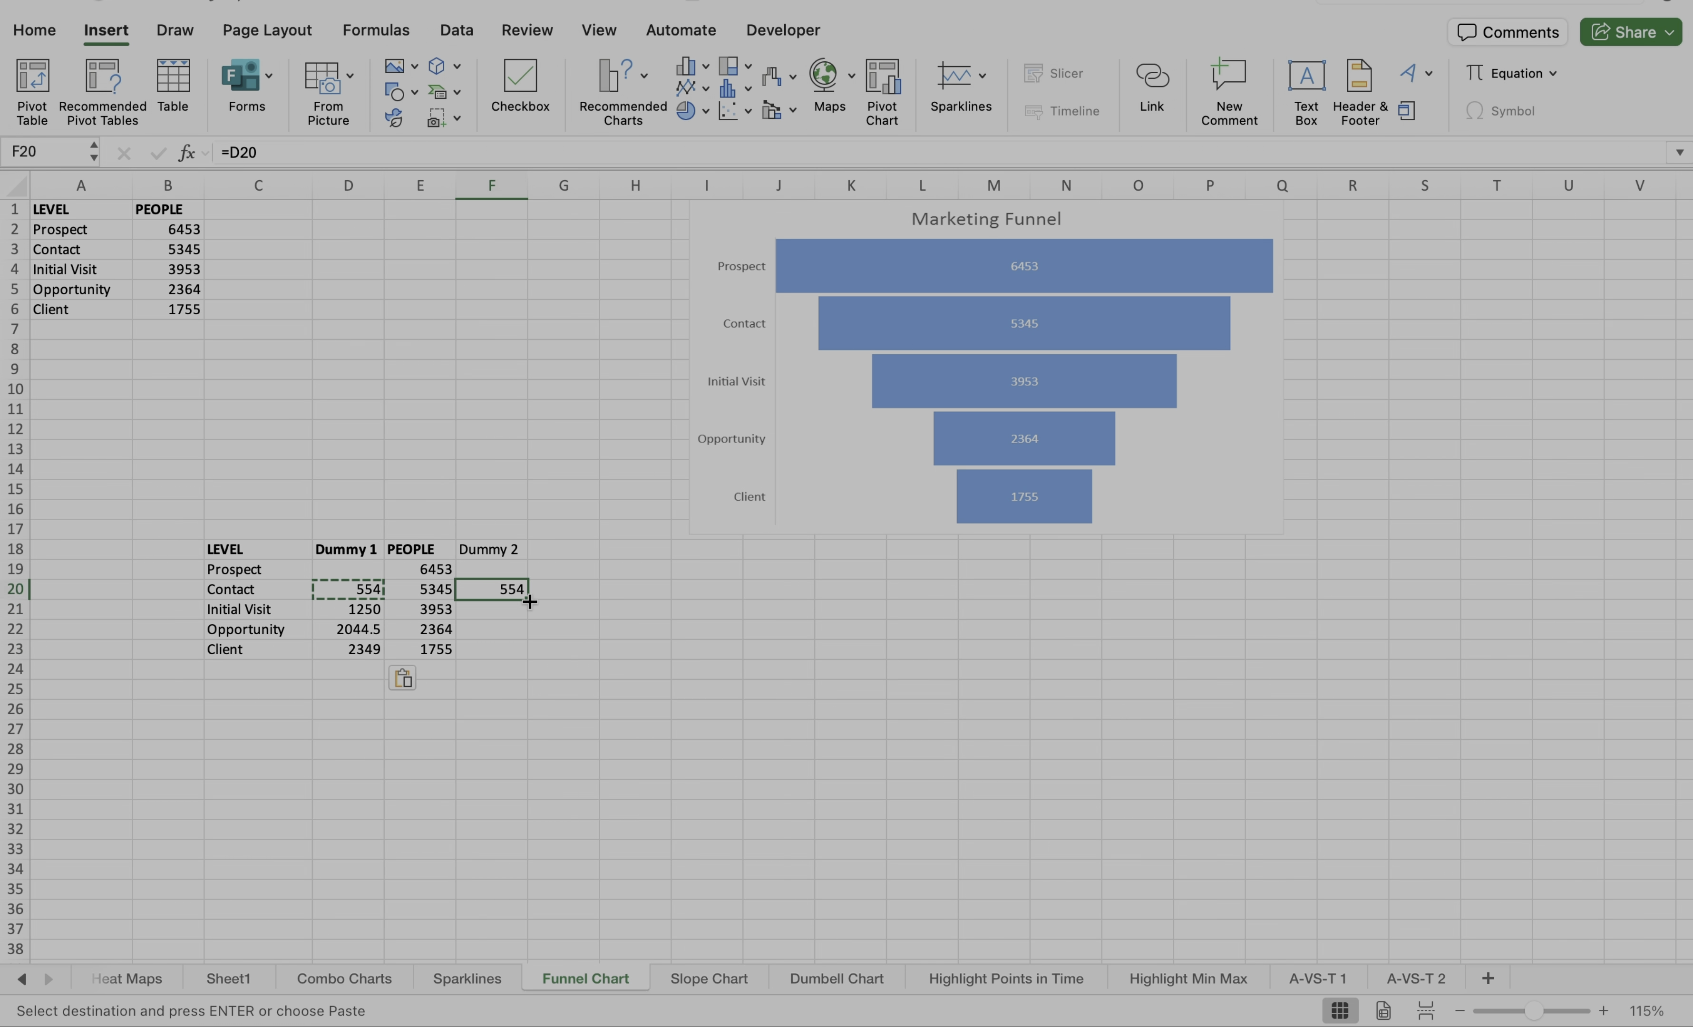
left_click_drag(528, 599, 529, 657)
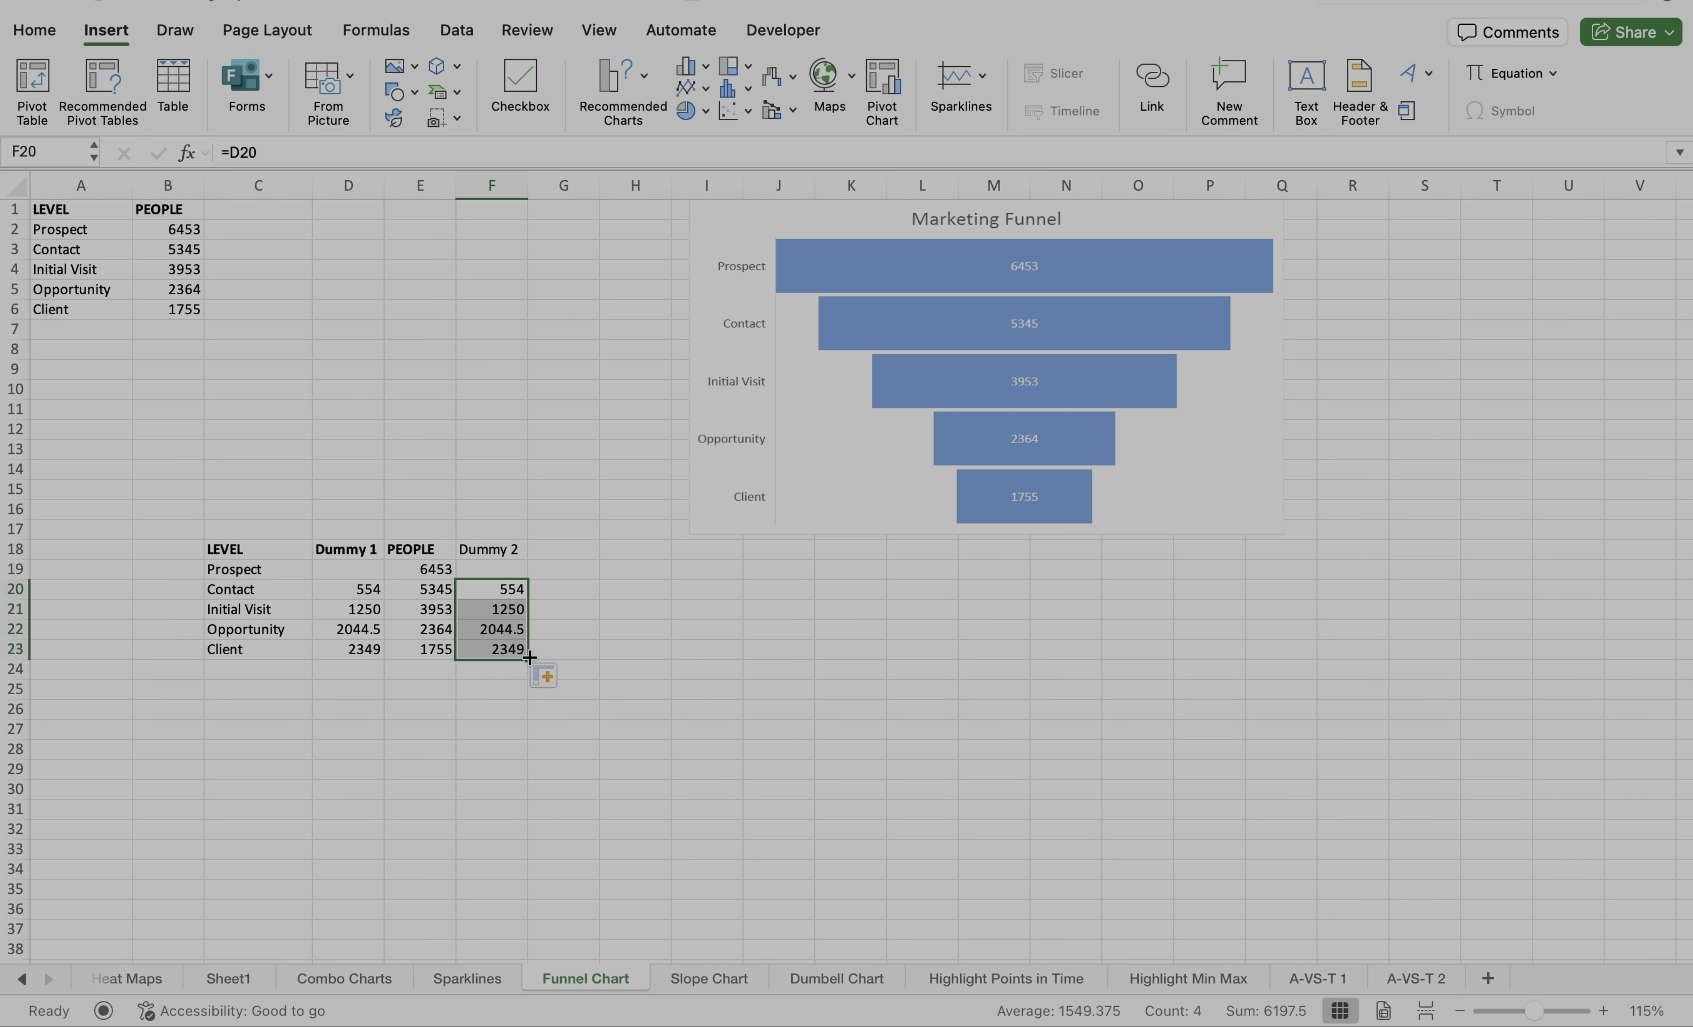
Insert a 2-D stacked bar chart from the helper table C18:F23
left_click(492, 549)
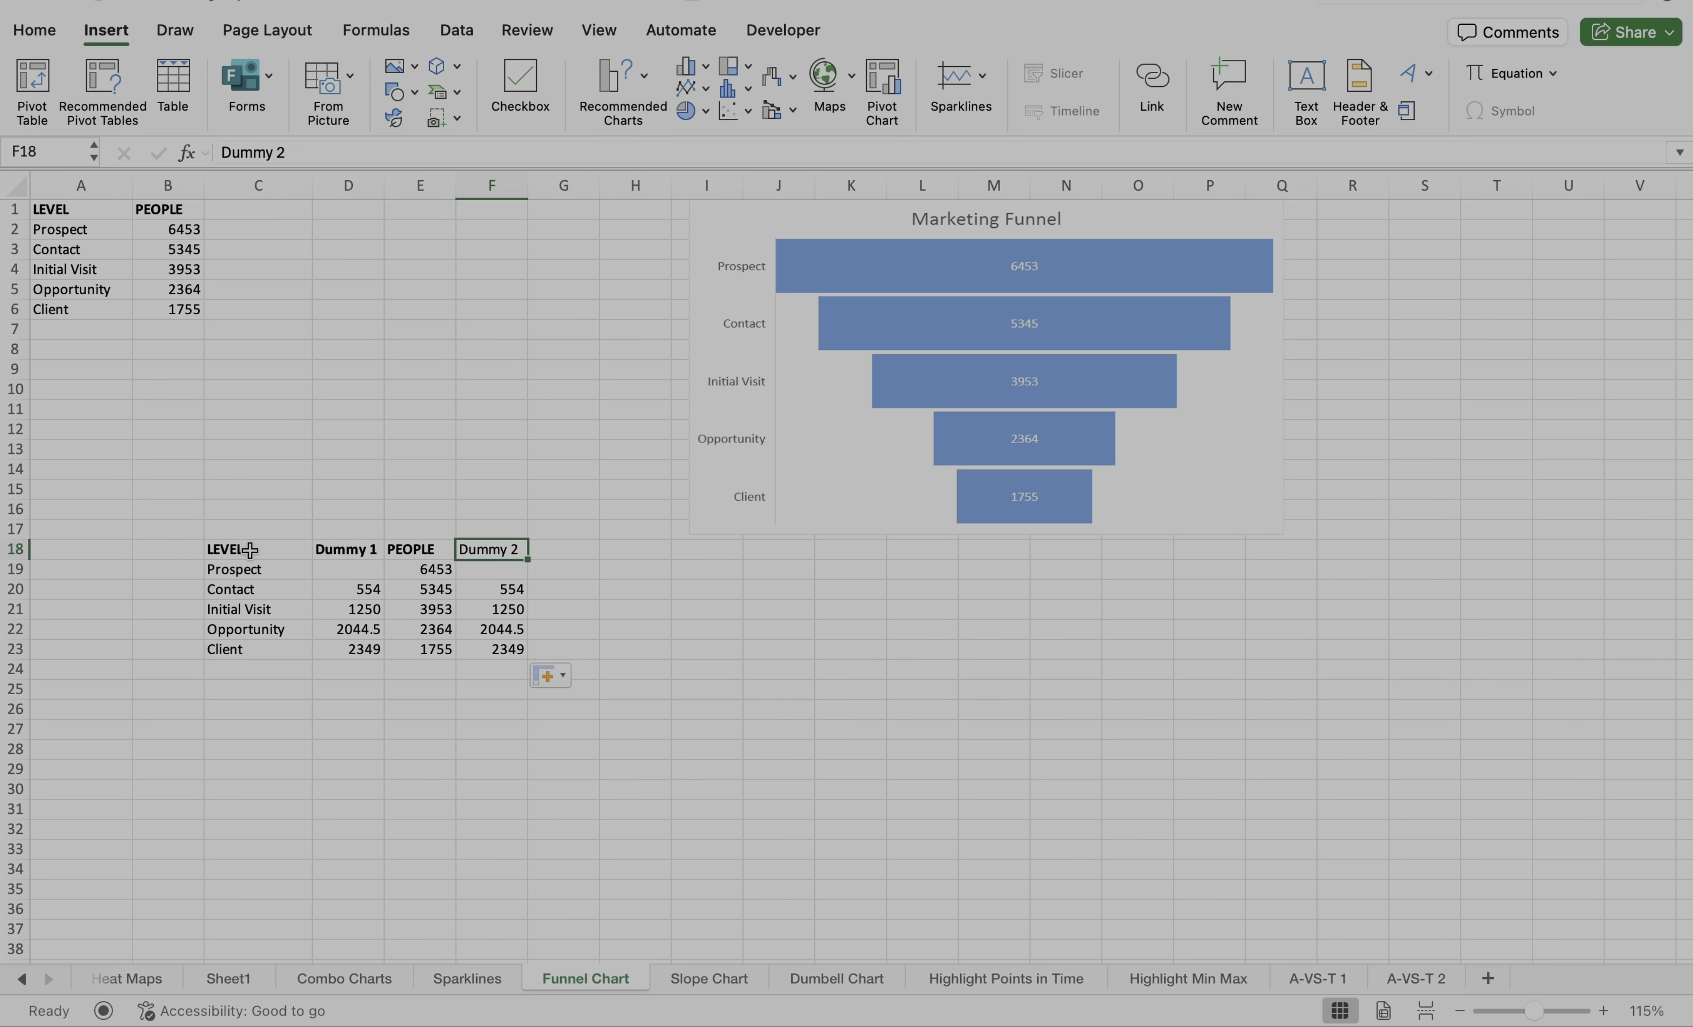
left_click_drag(249, 550, 507, 644)
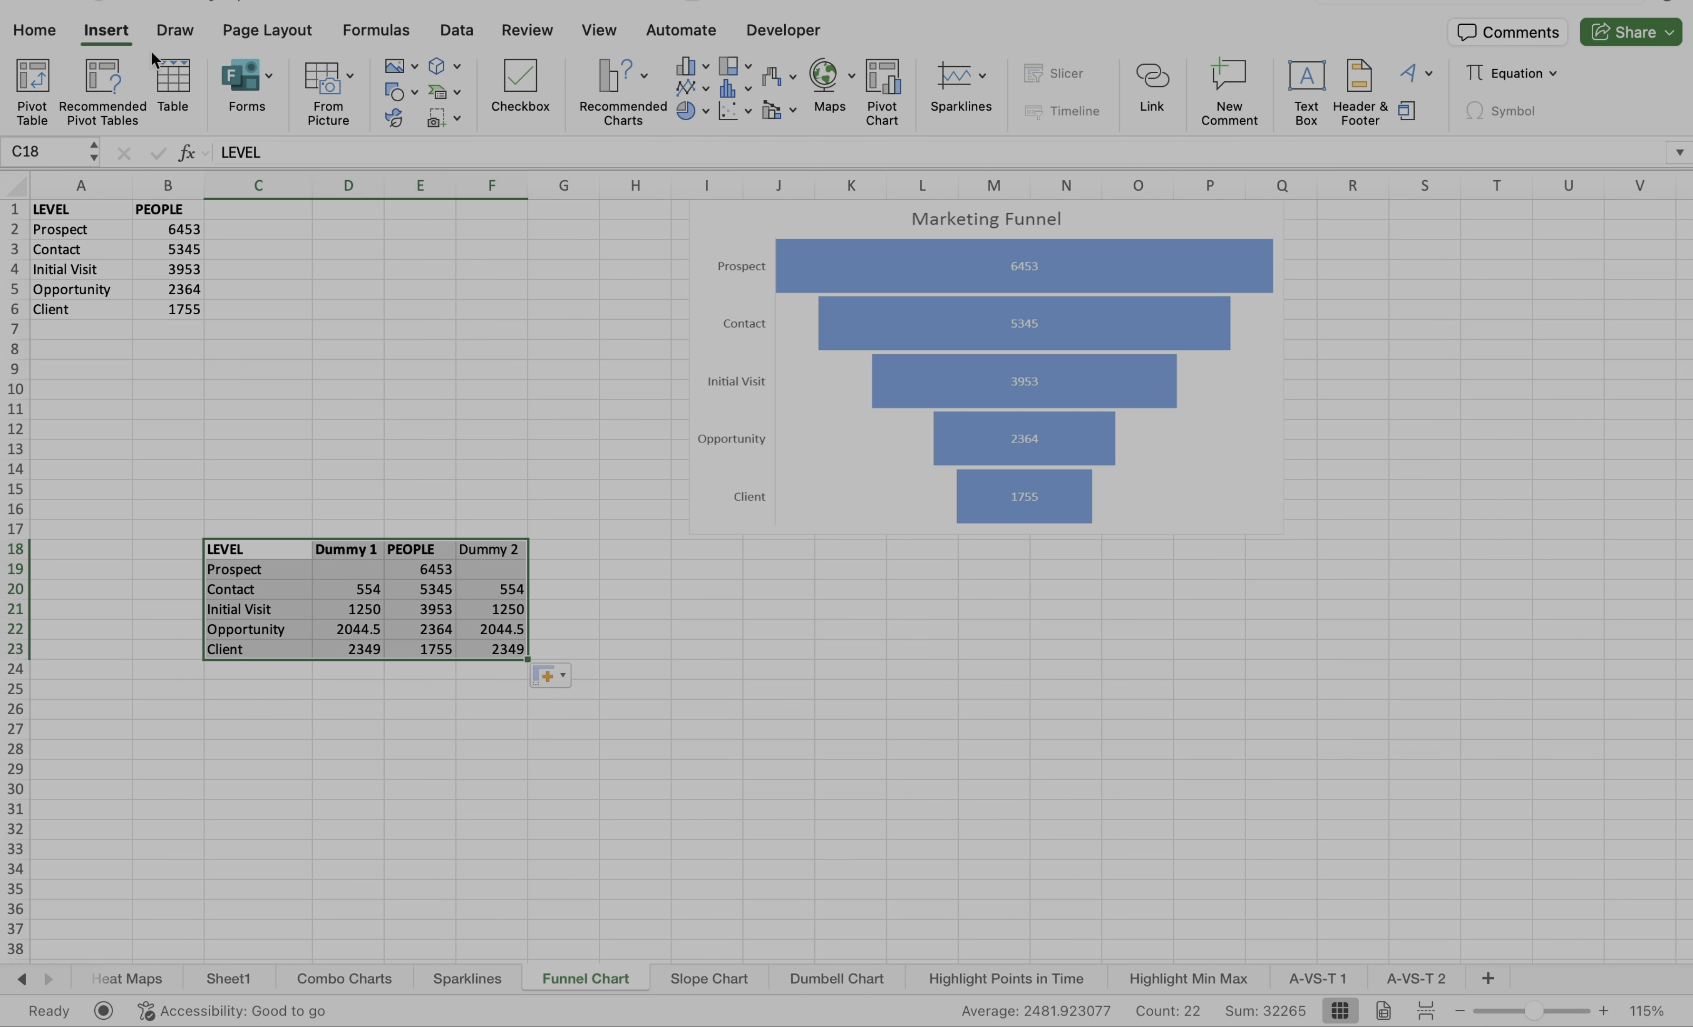
left_click(704, 72)
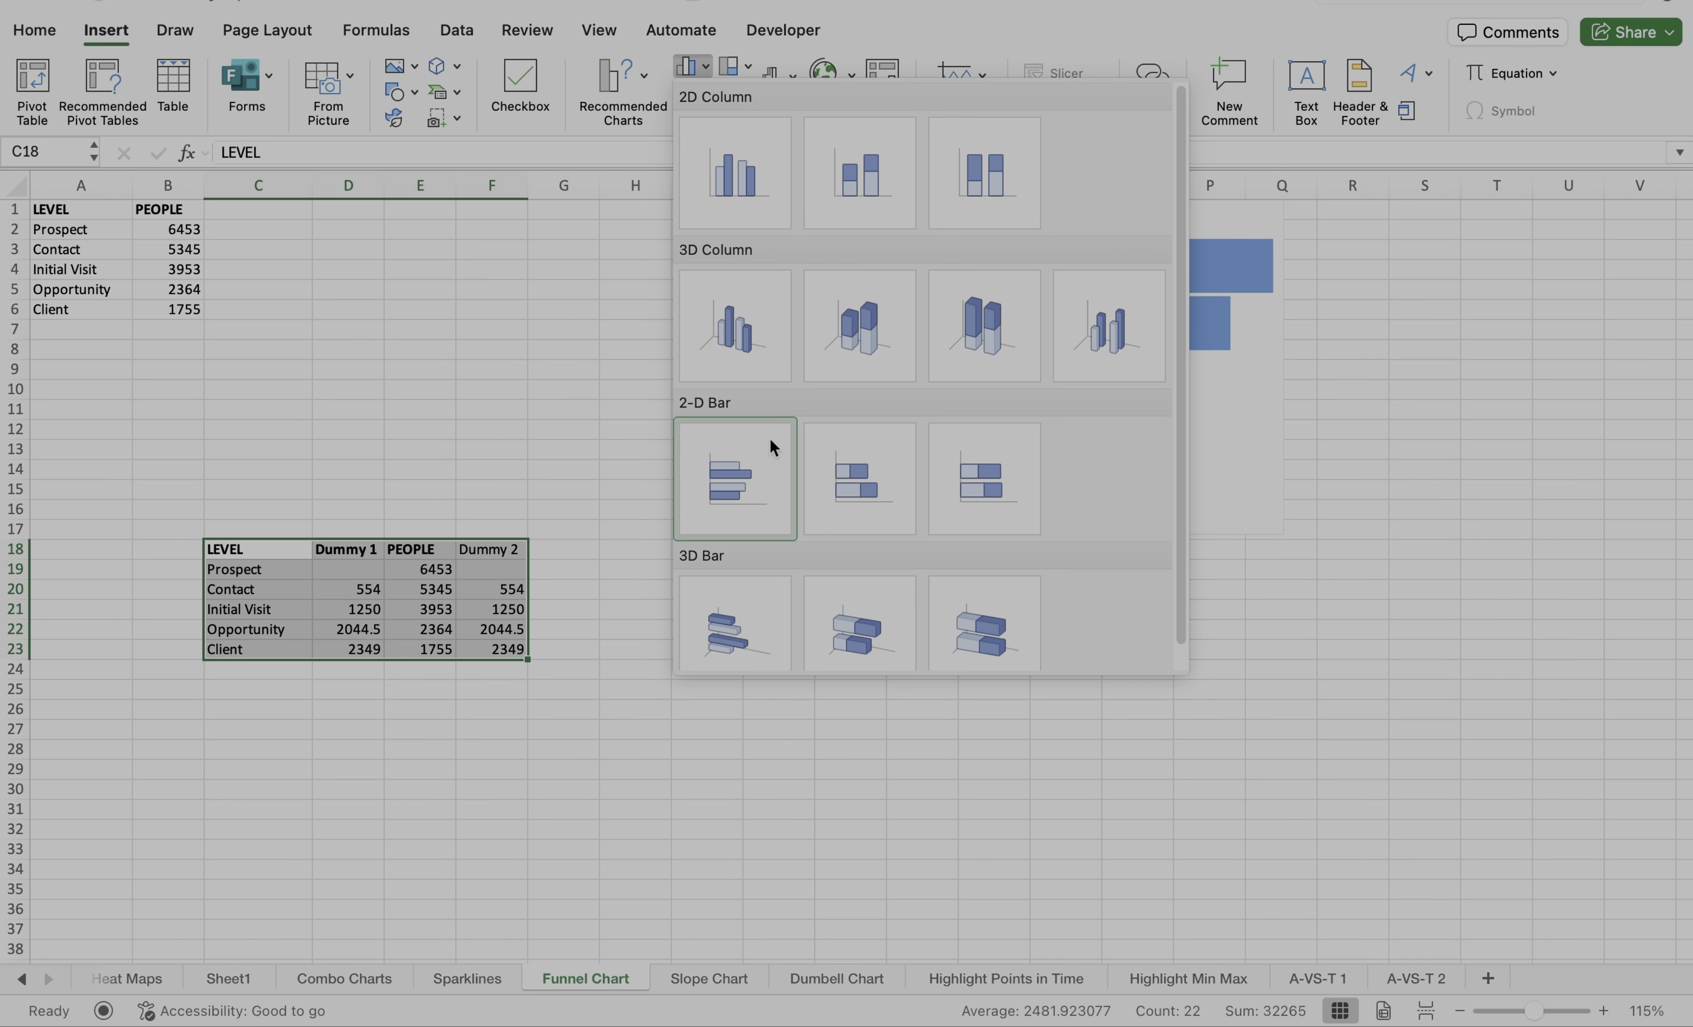
left_click(855, 482)
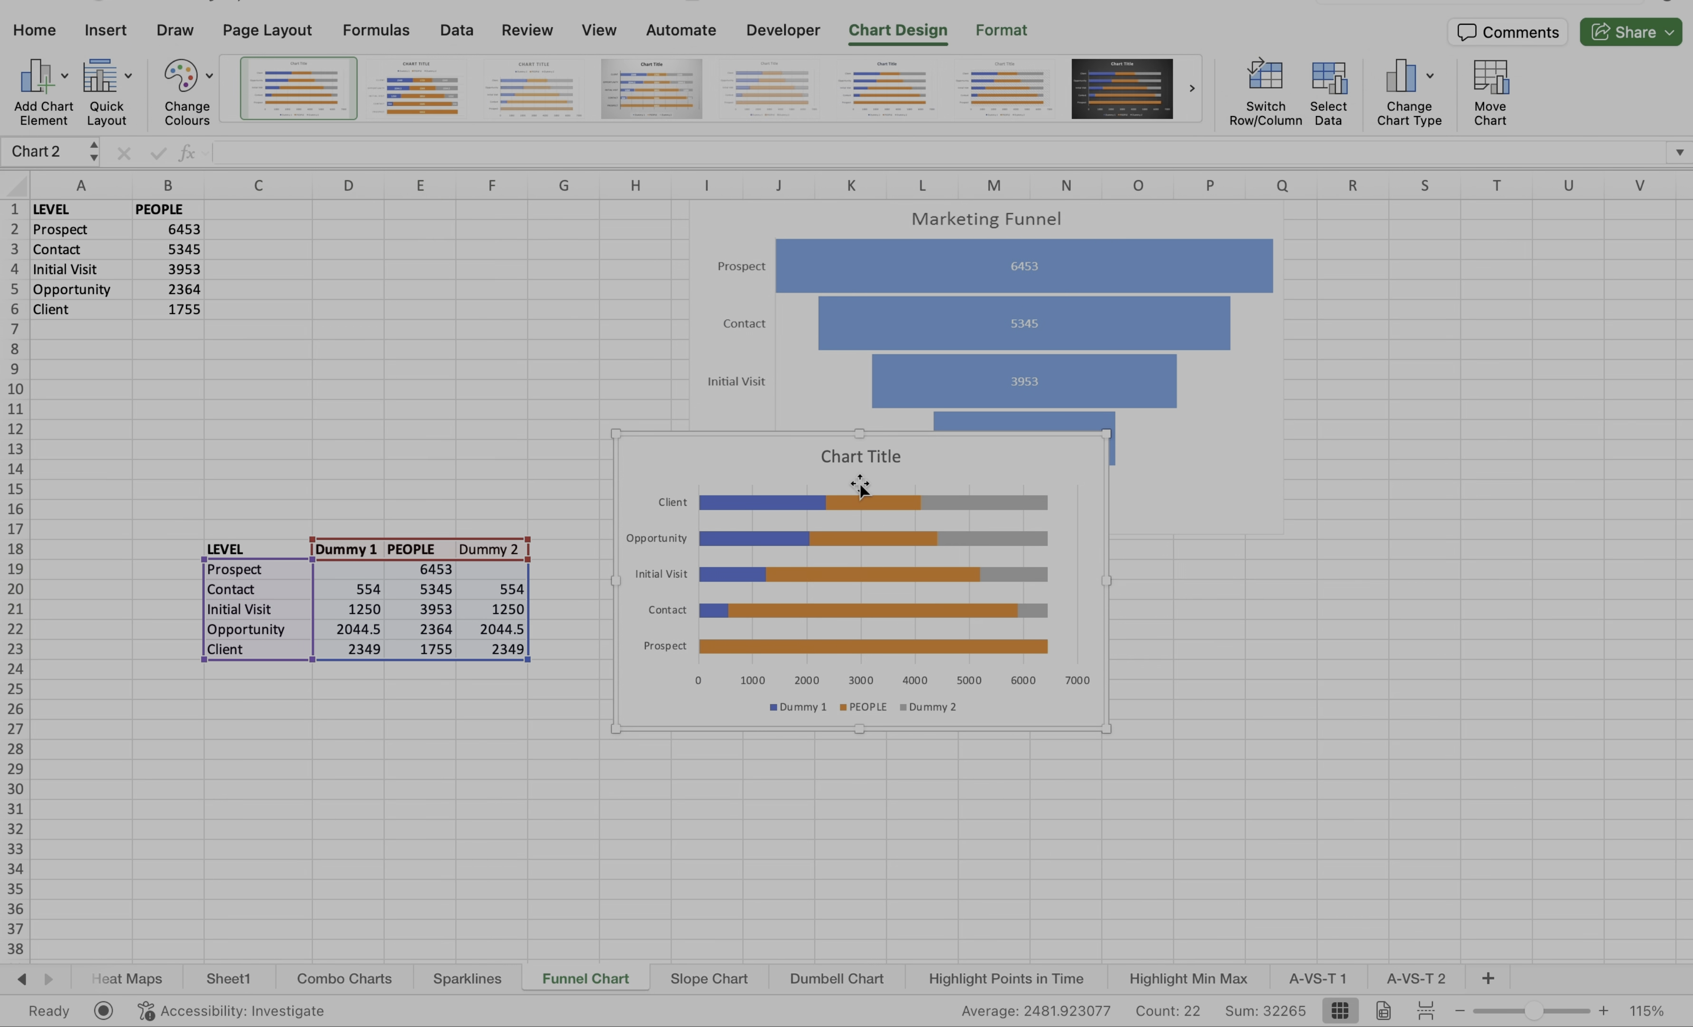
Move the new chart below the Marketing Funnel chart and widen it to about column Q
left_click_drag(716, 458, 772, 582)
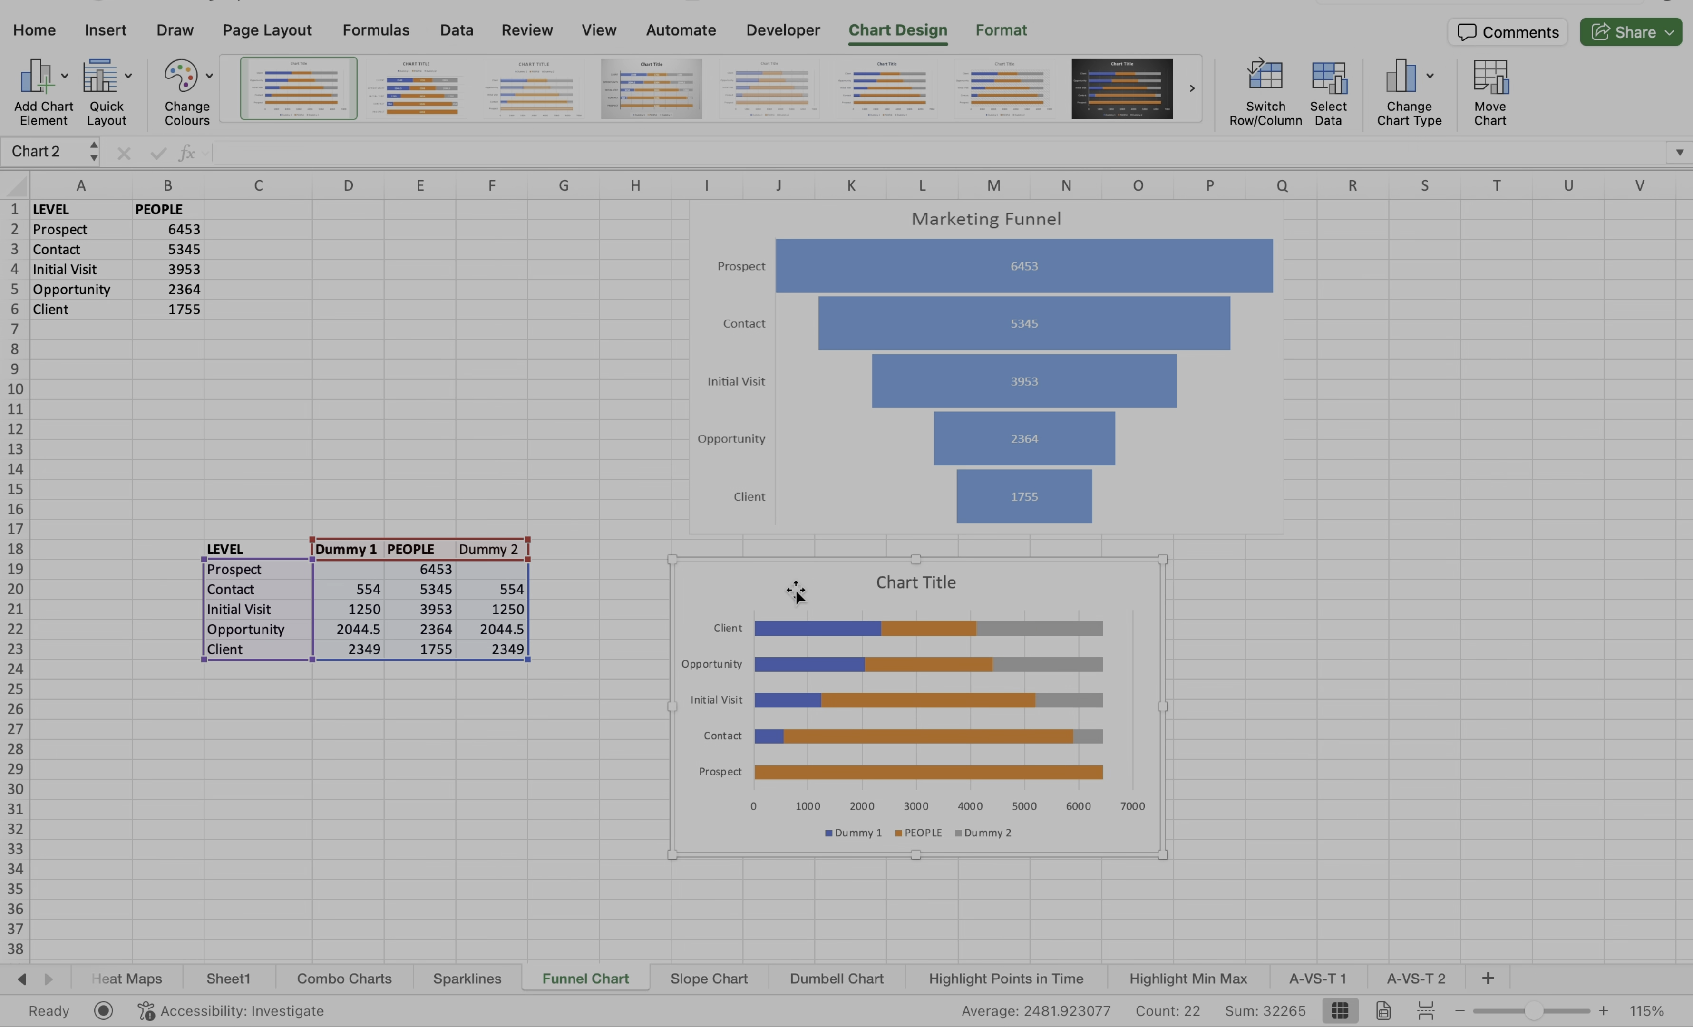
left_click_drag(1162, 708, 1389, 717)
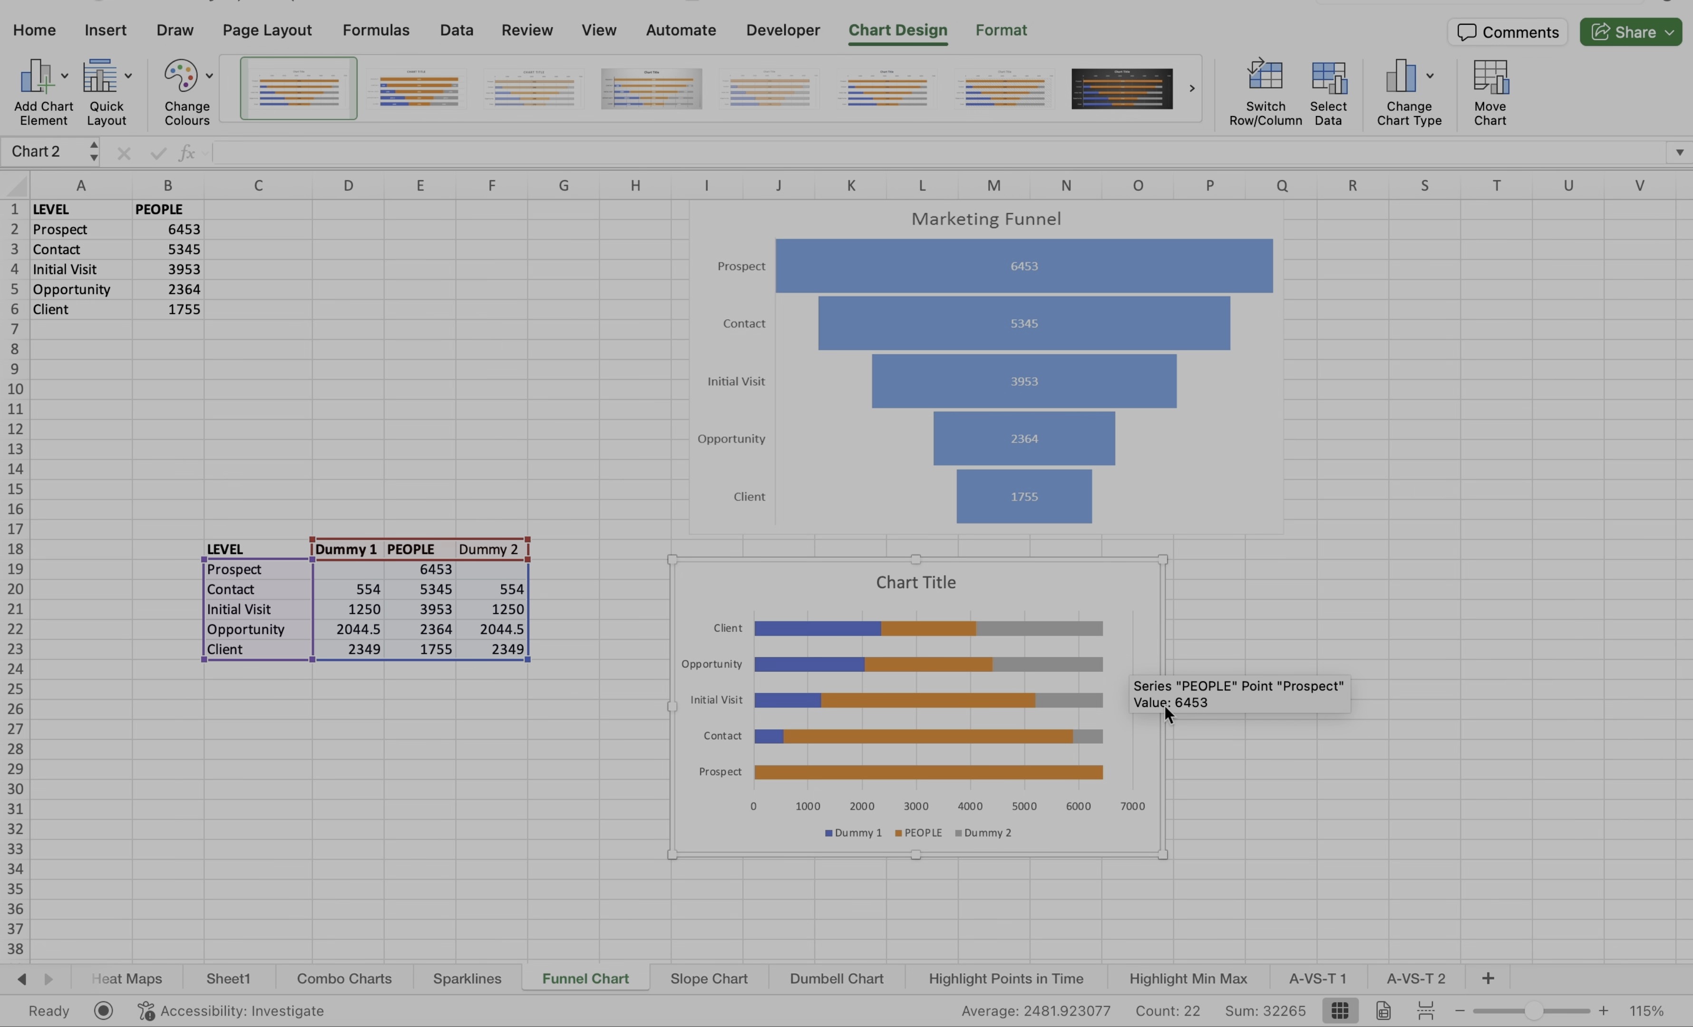
left_click_drag(1164, 714, 1318, 713)
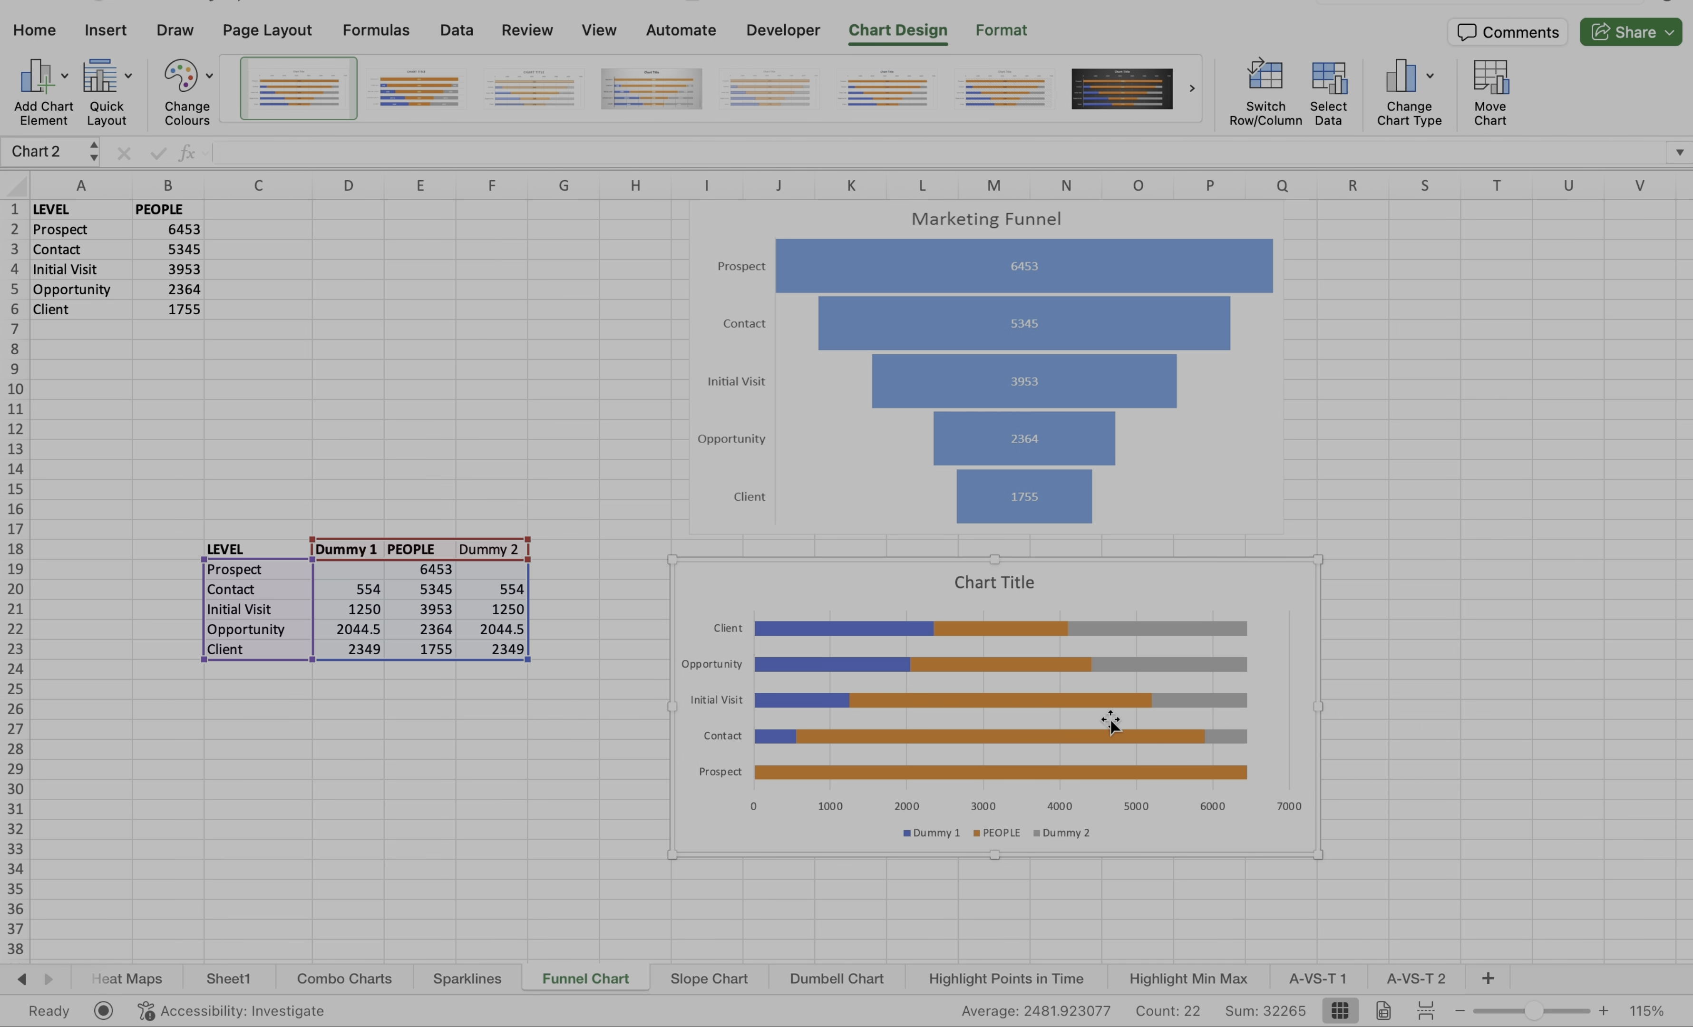
Format the Dummy 1 series in the new chart with no fill and no border line
left_click(866, 635)
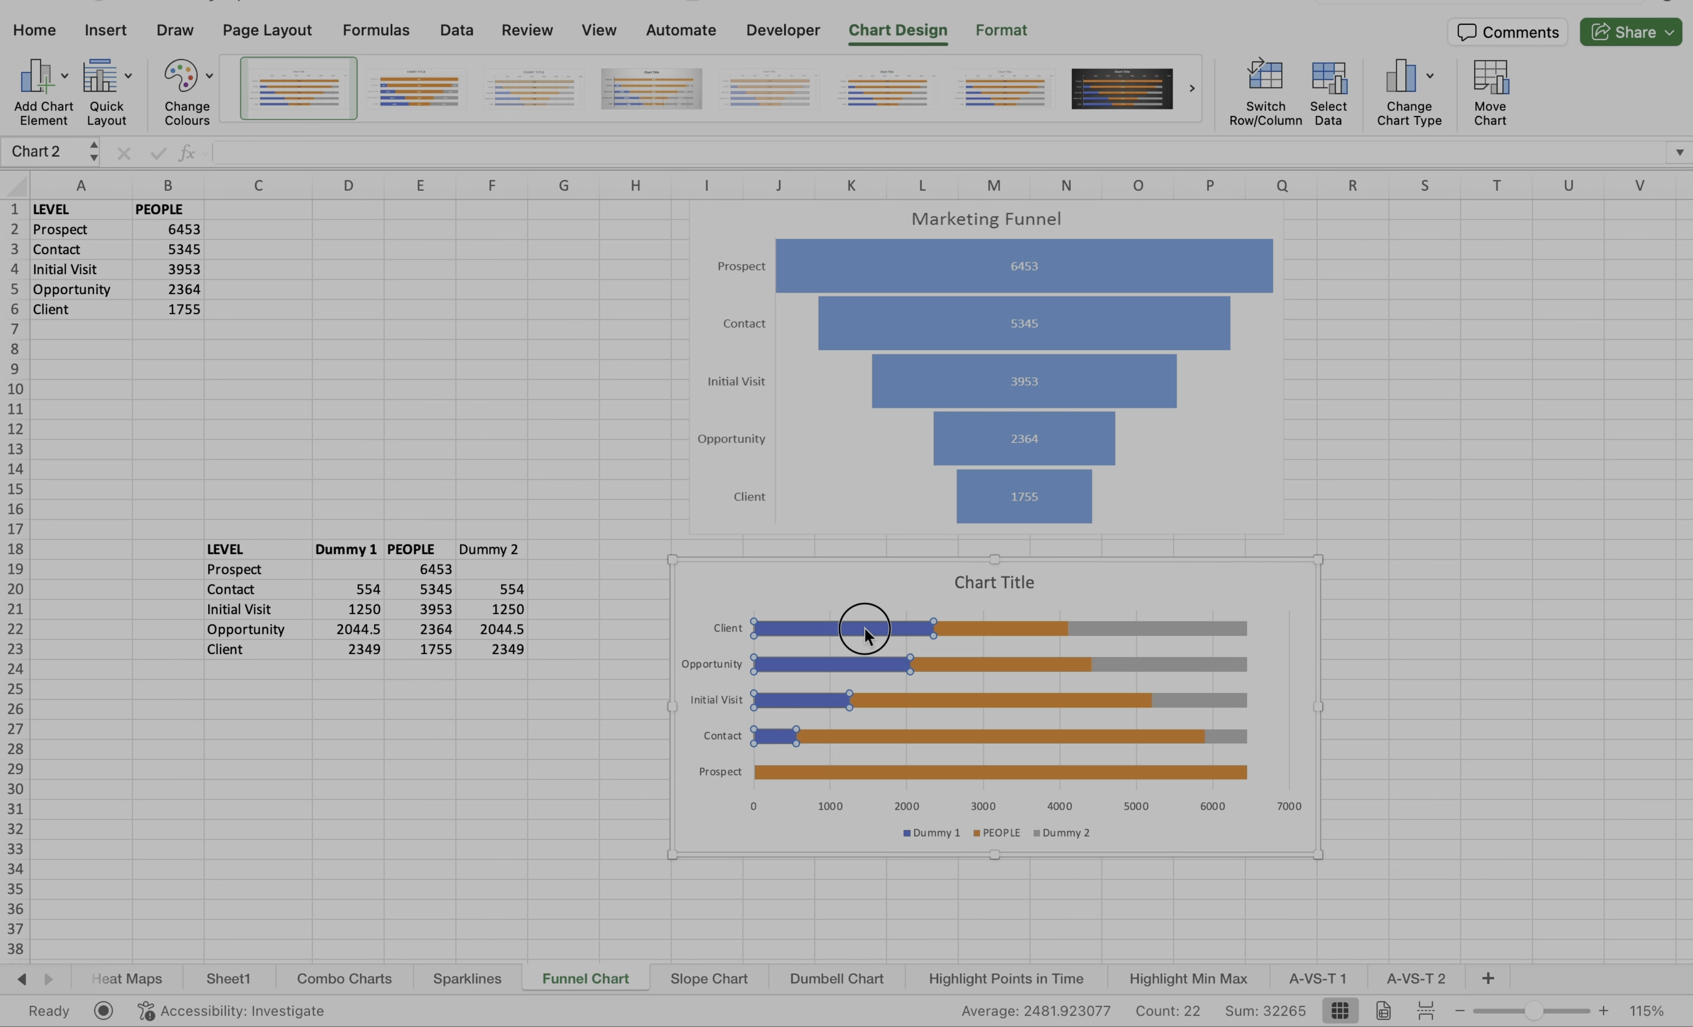
left_click(1154, 640)
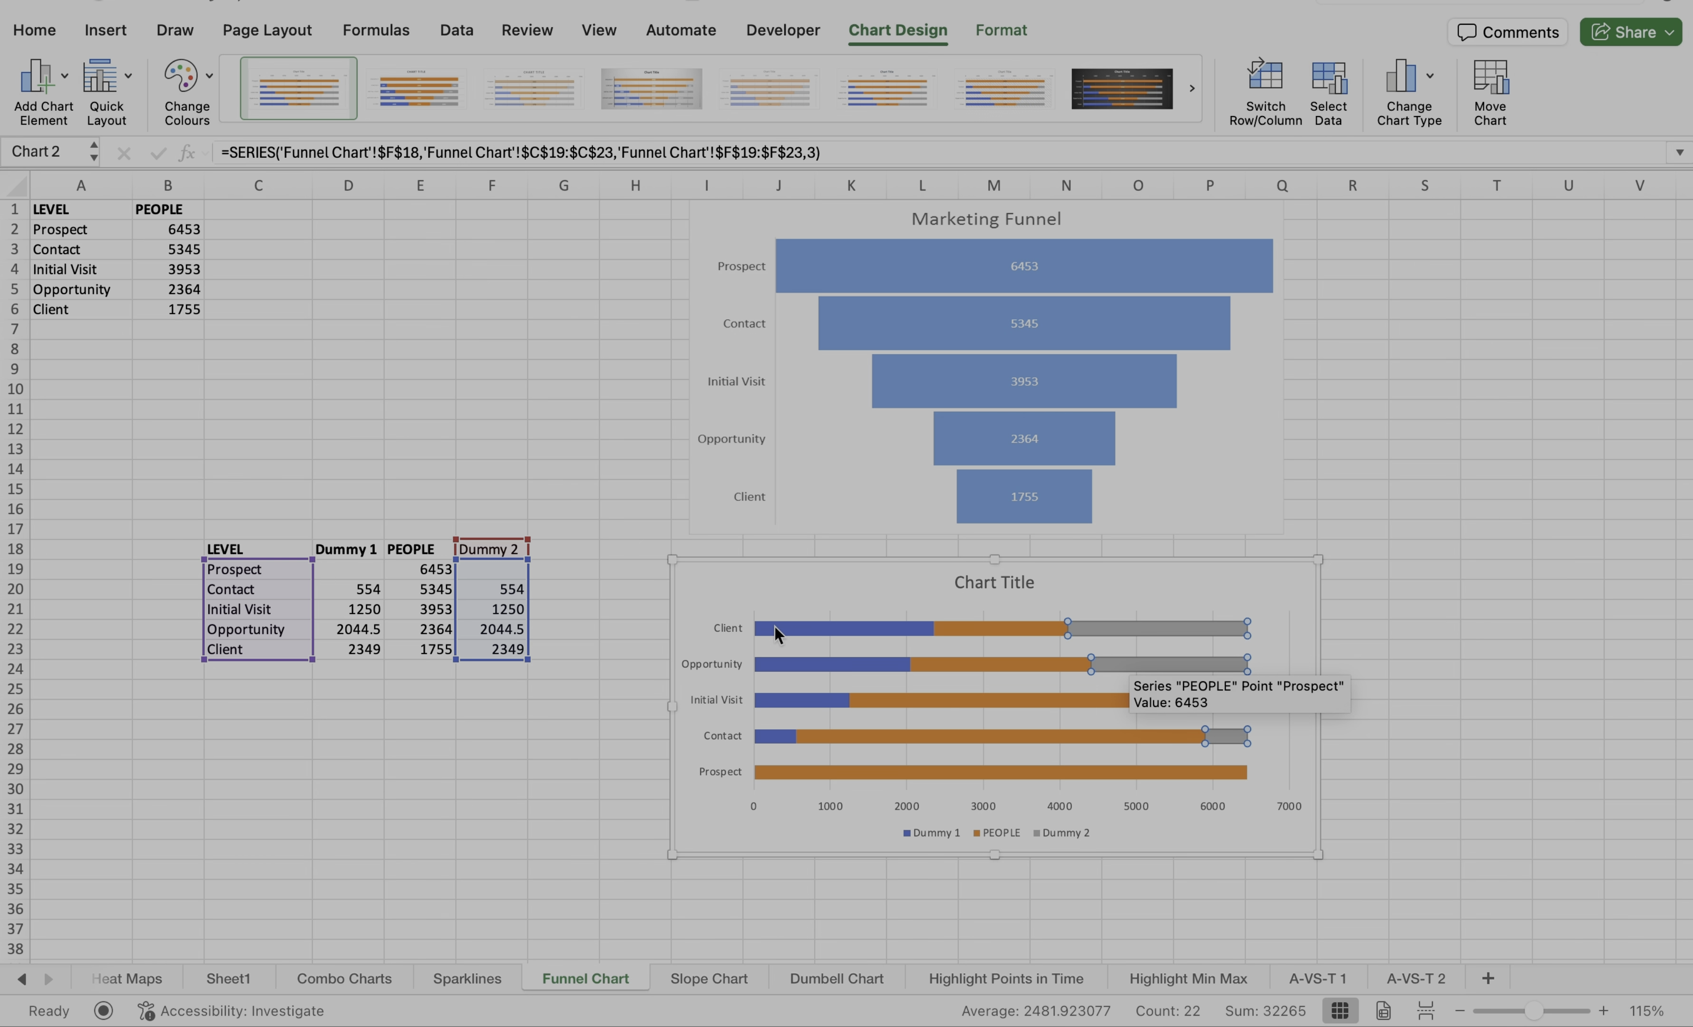
left_click(800, 629)
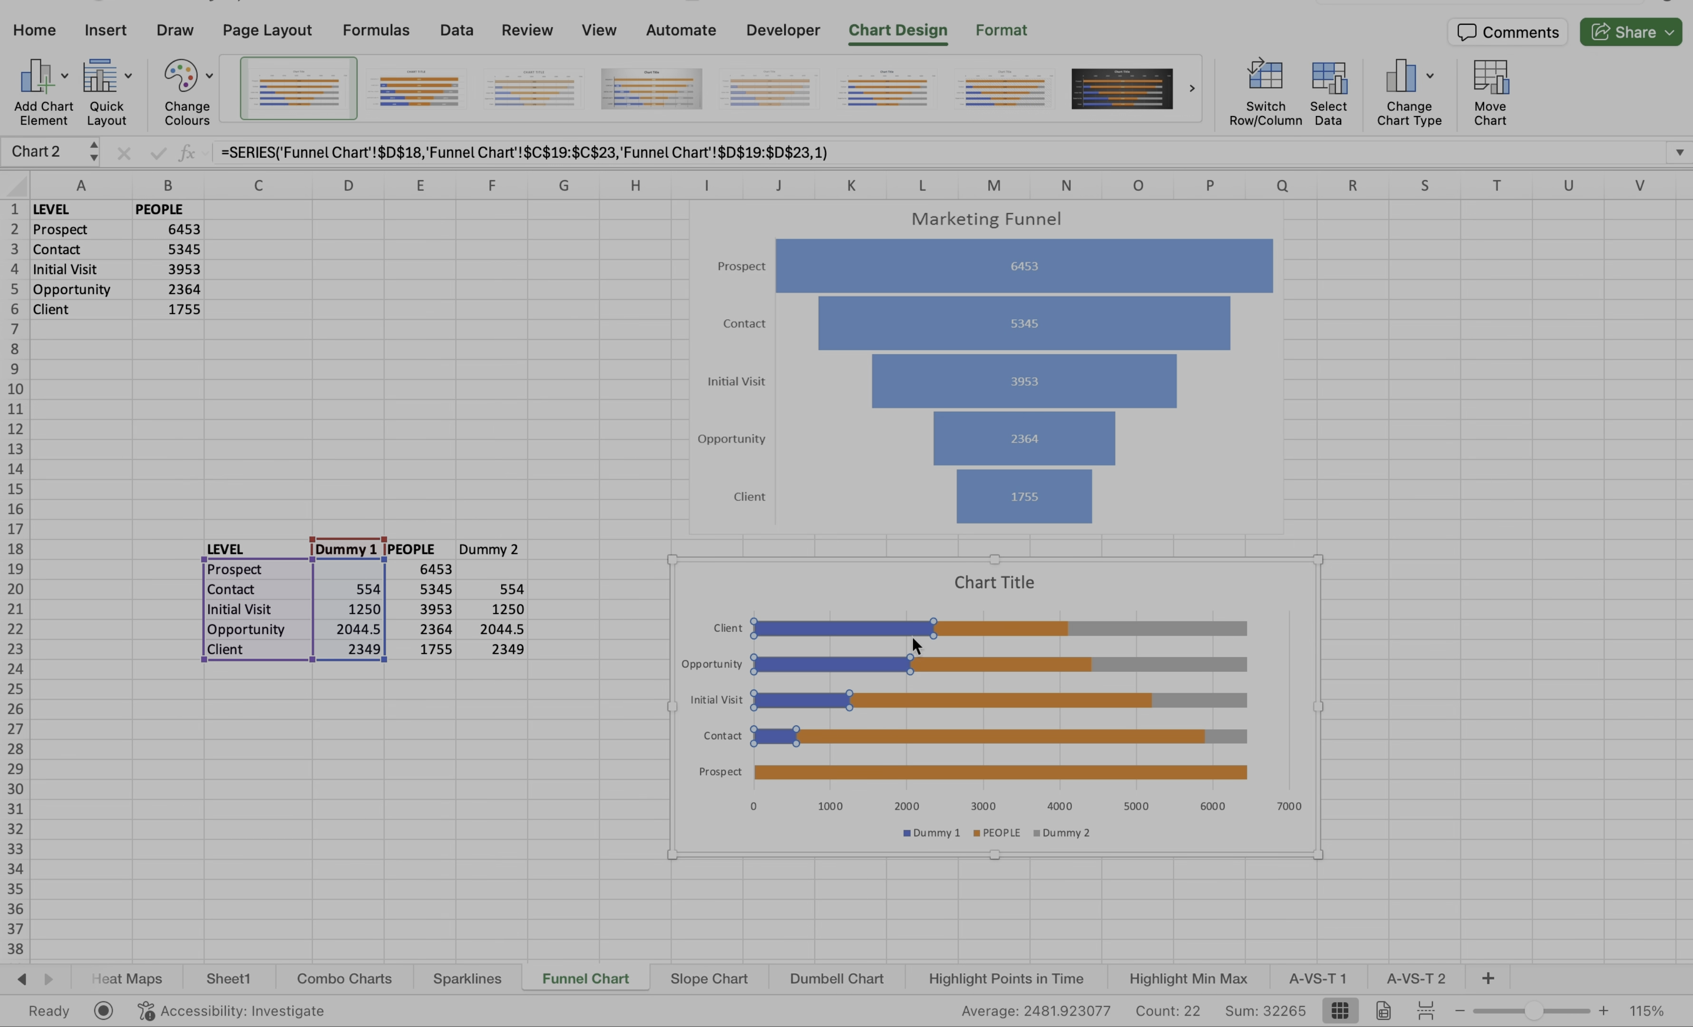
right_click(860, 630)
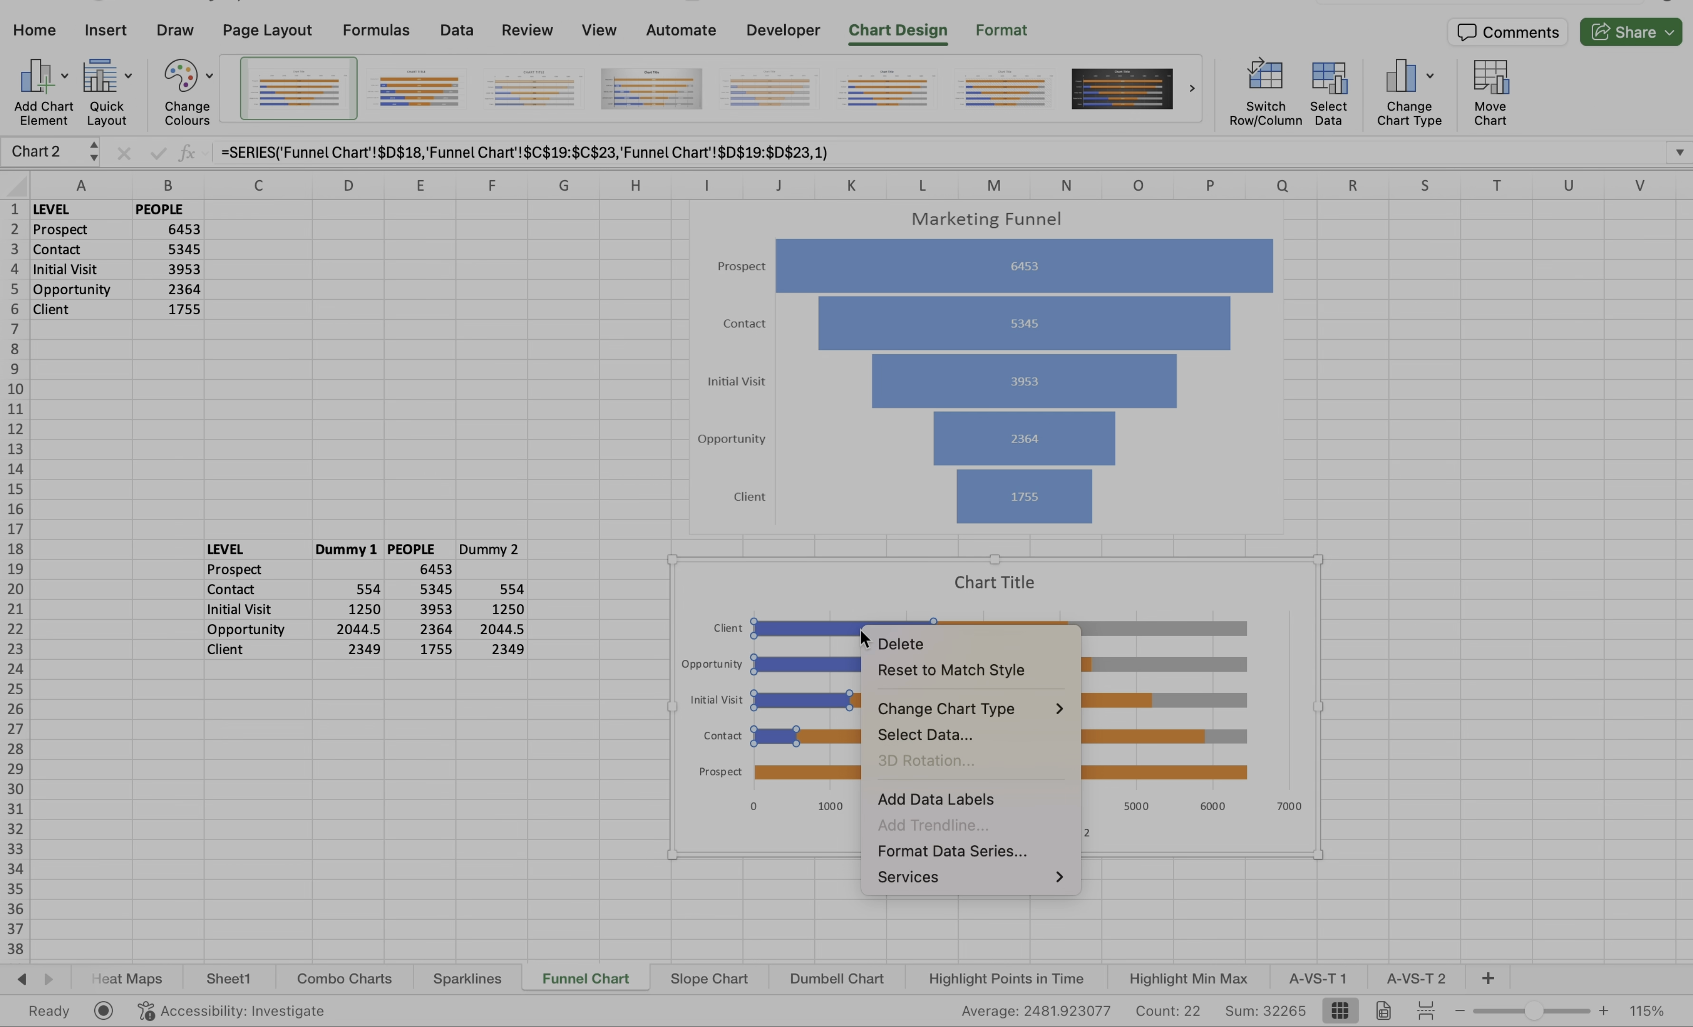
left_click(986, 853)
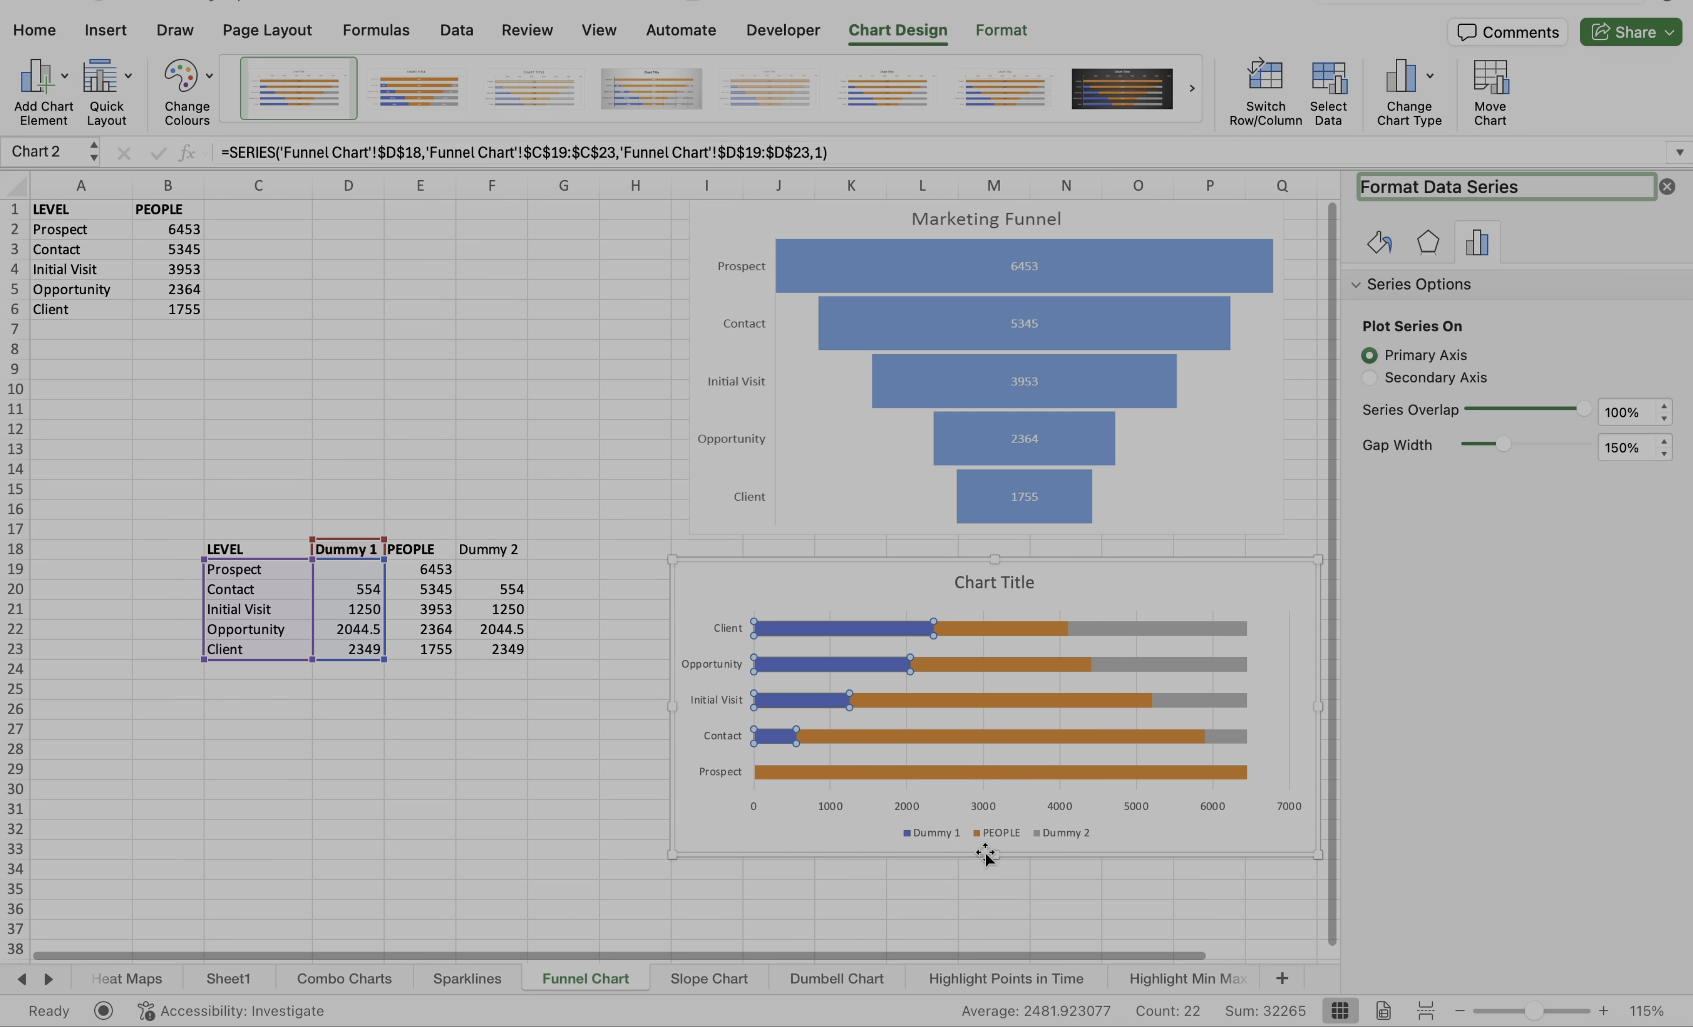
left_click(1379, 246)
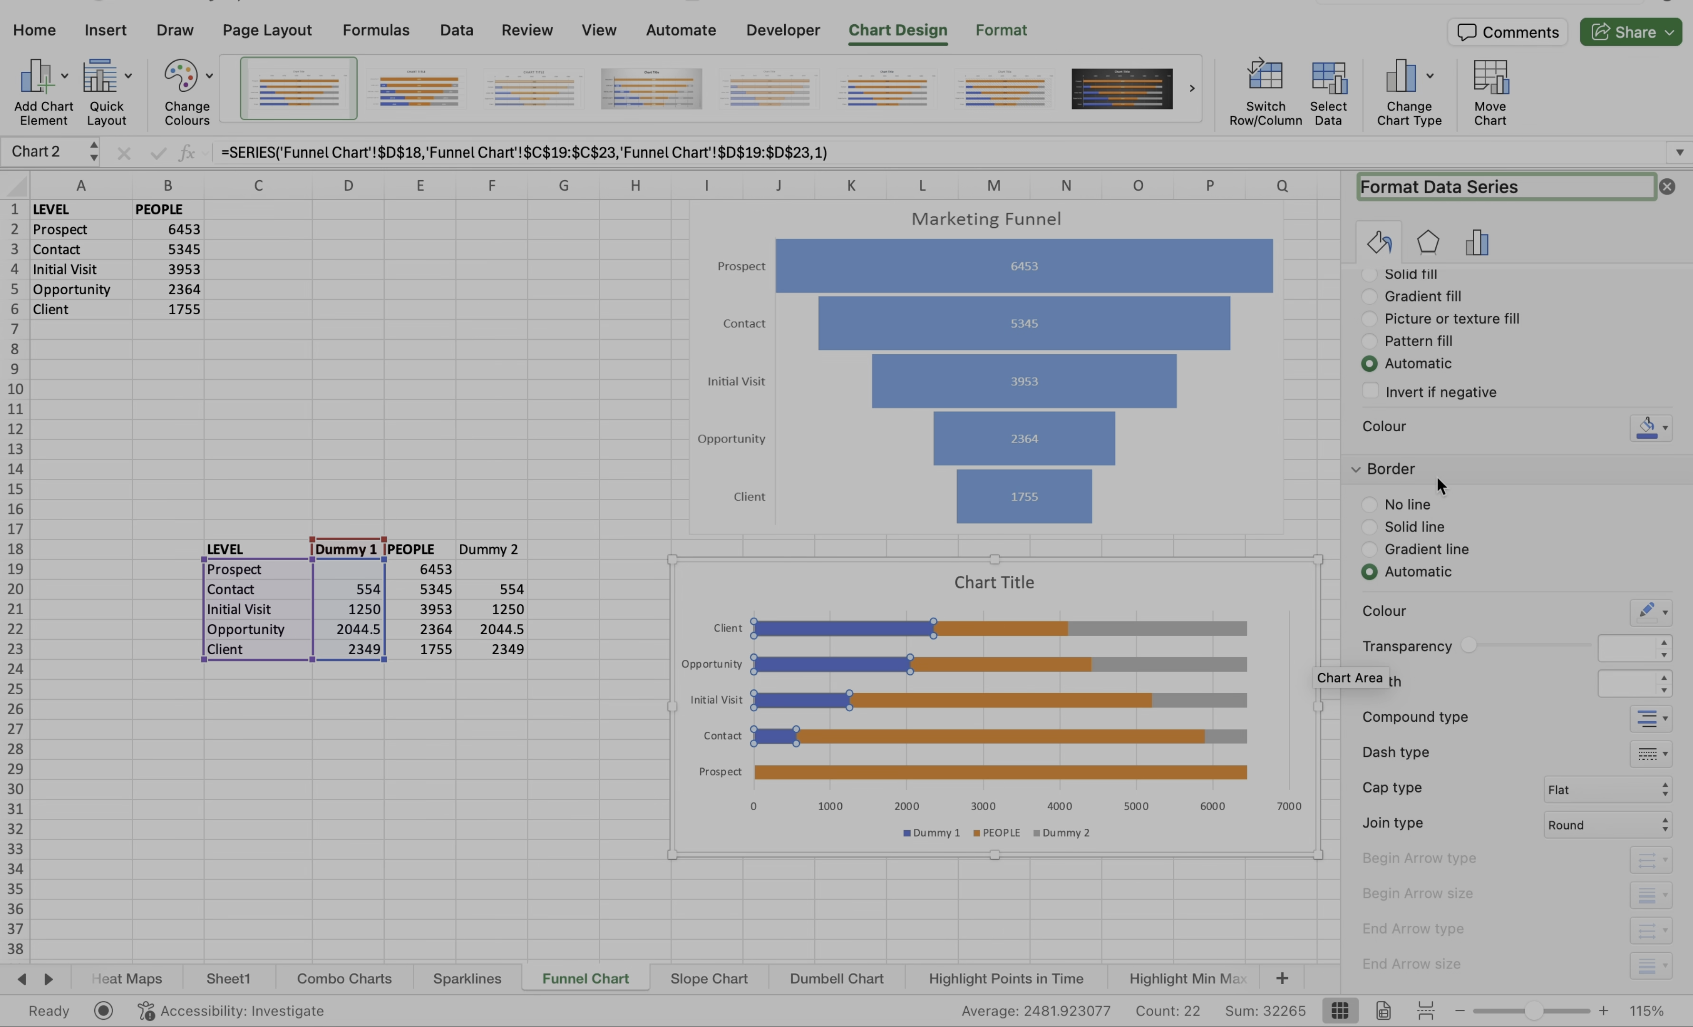
scroll(1442, 485, "up", 2)
left_click(1372, 321)
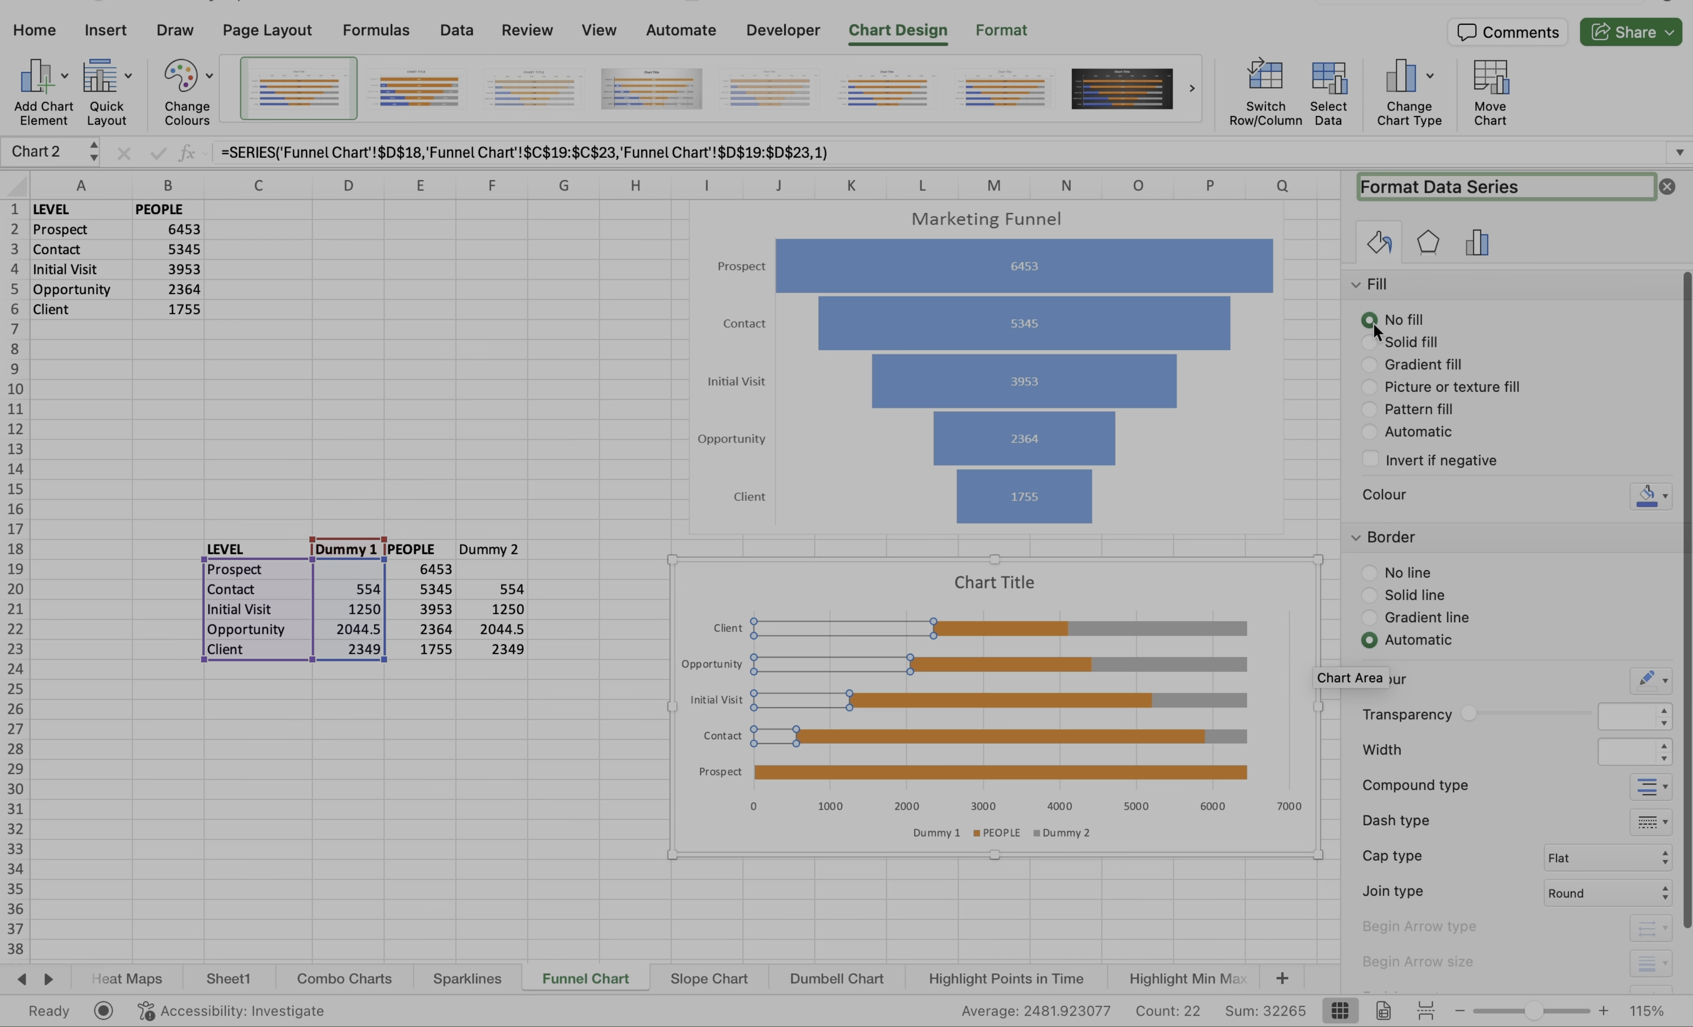
left_click(1372, 532)
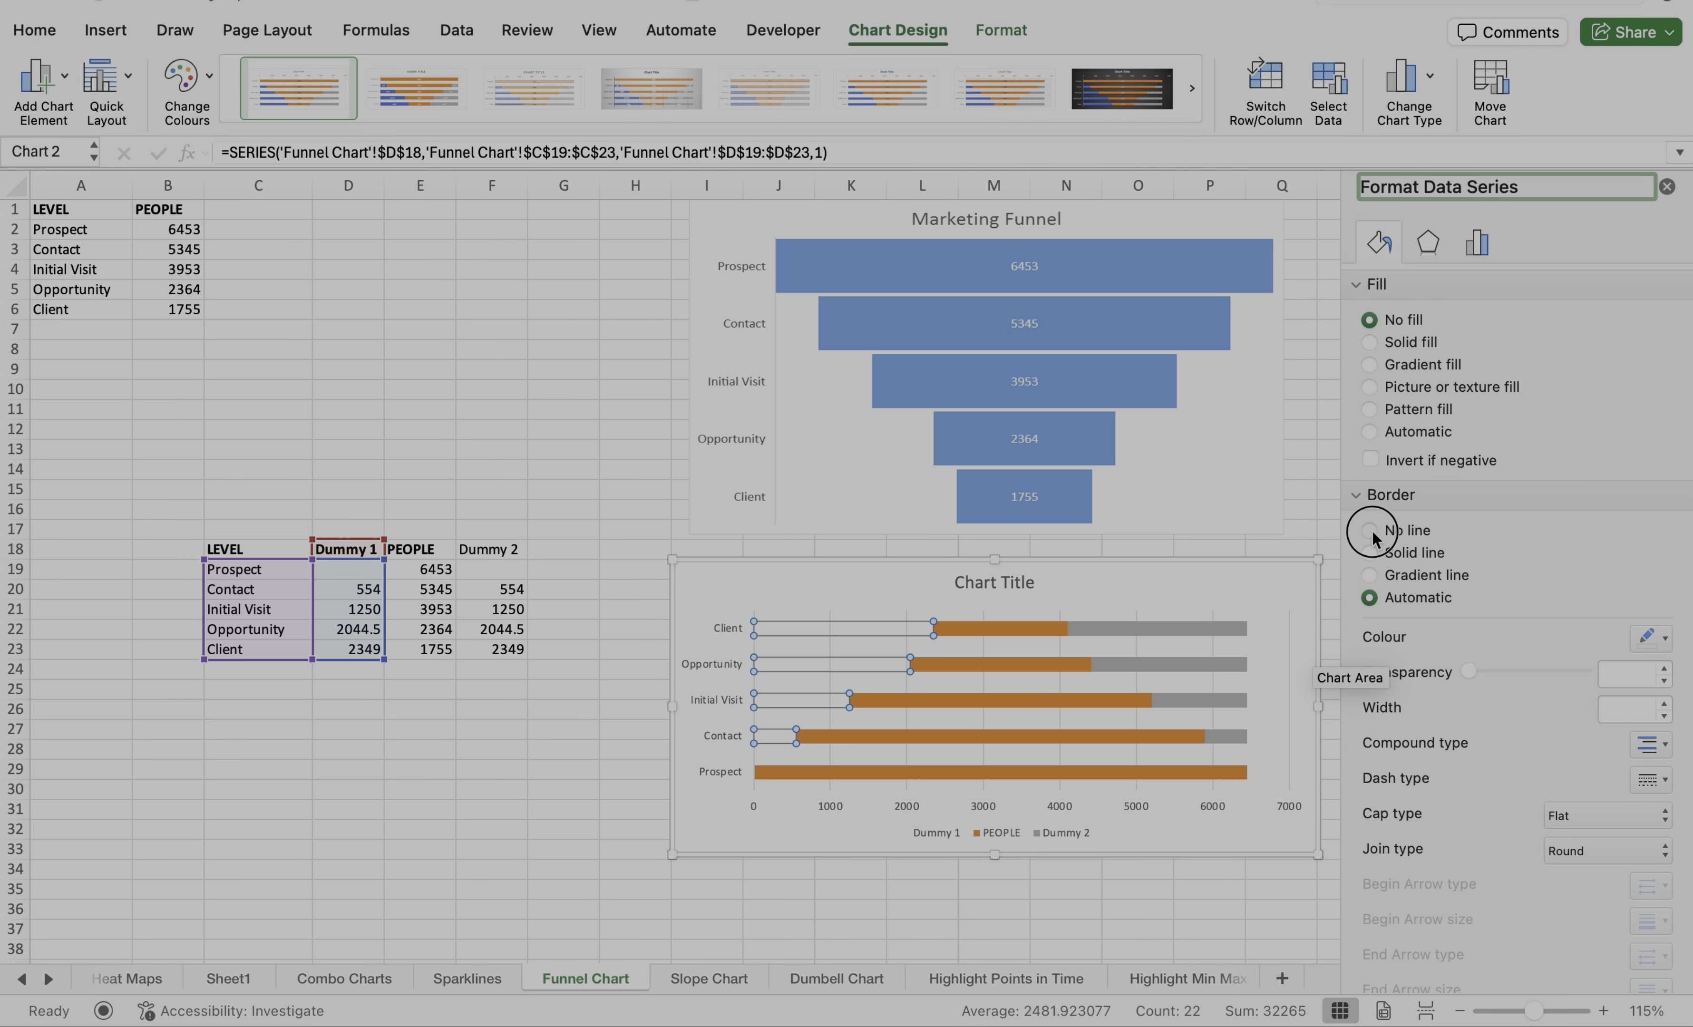
left_click(1252, 587)
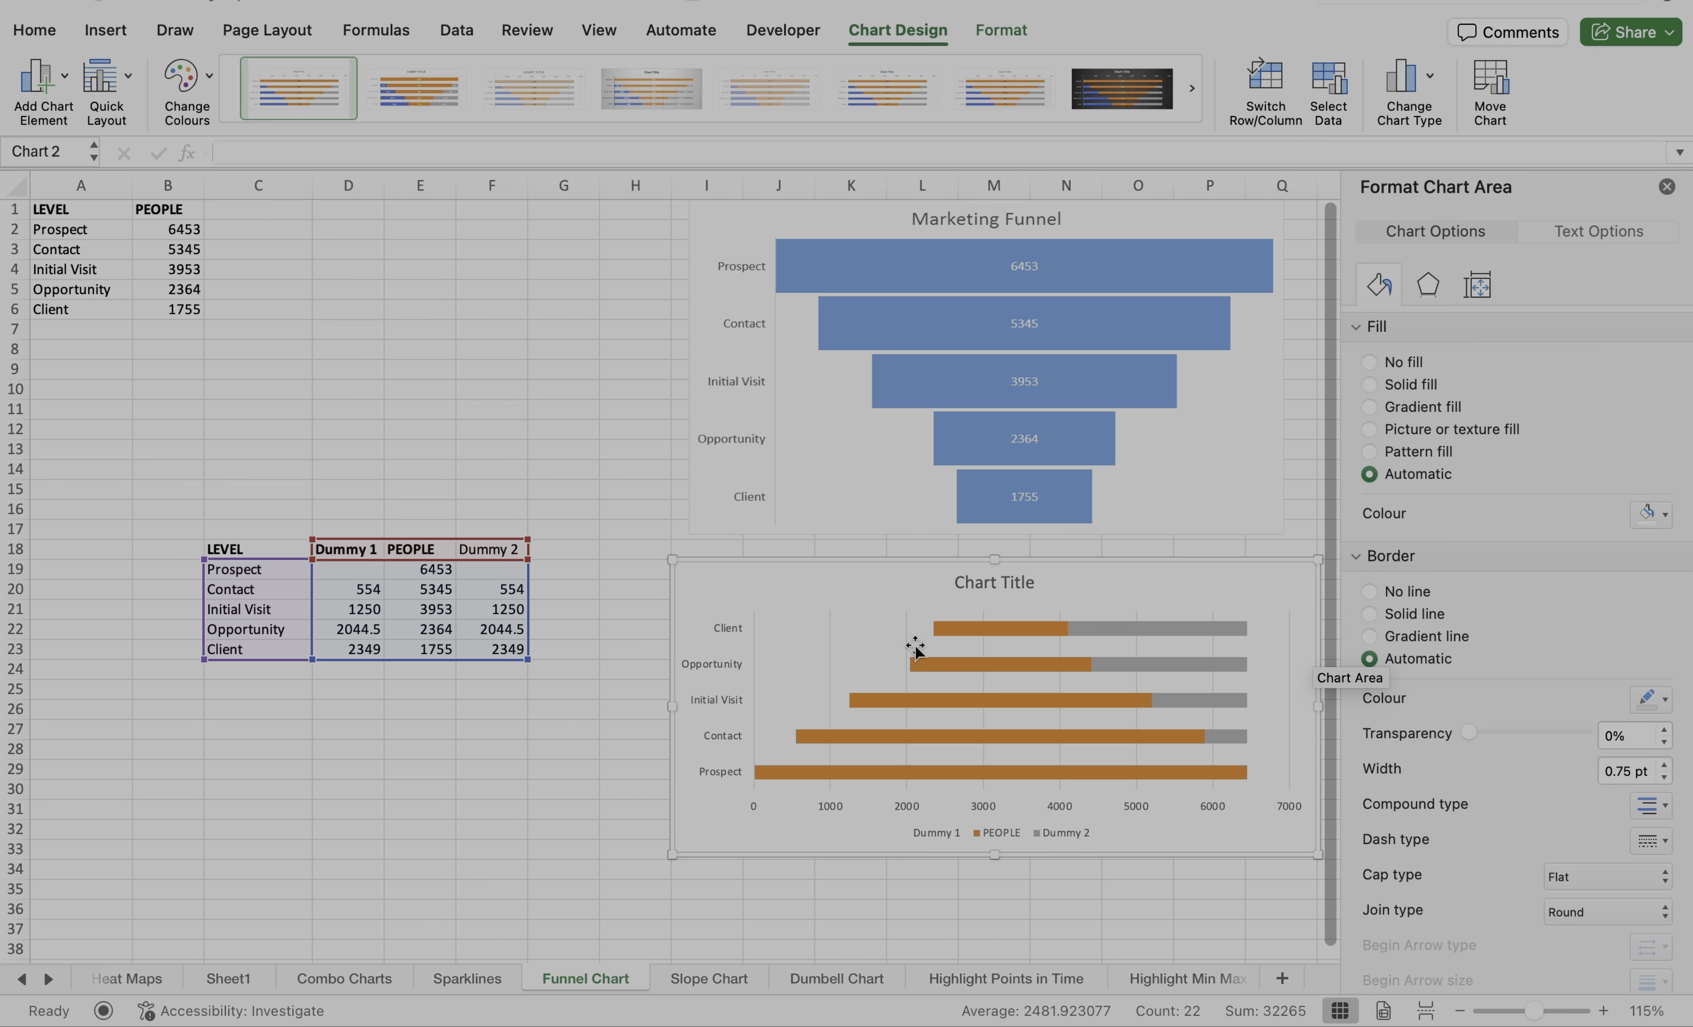
Format the Dummy 2 series in the new chart with no fill and no border line
left_click(1189, 632)
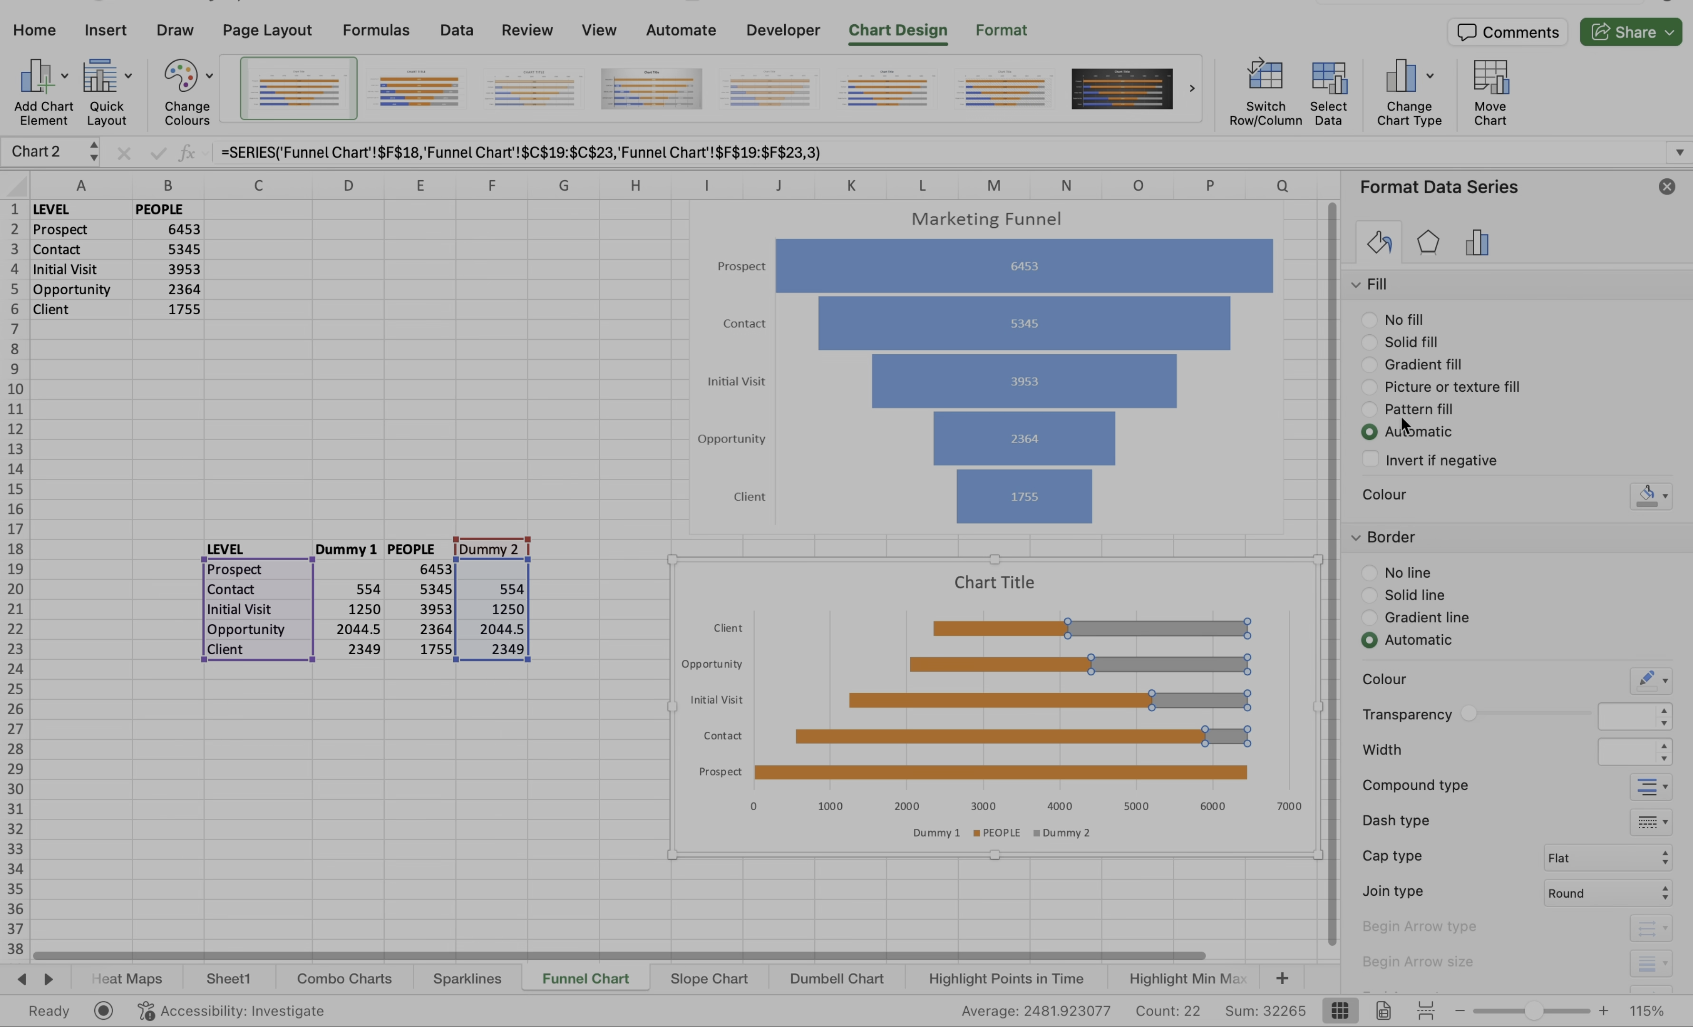
left_click(1370, 321)
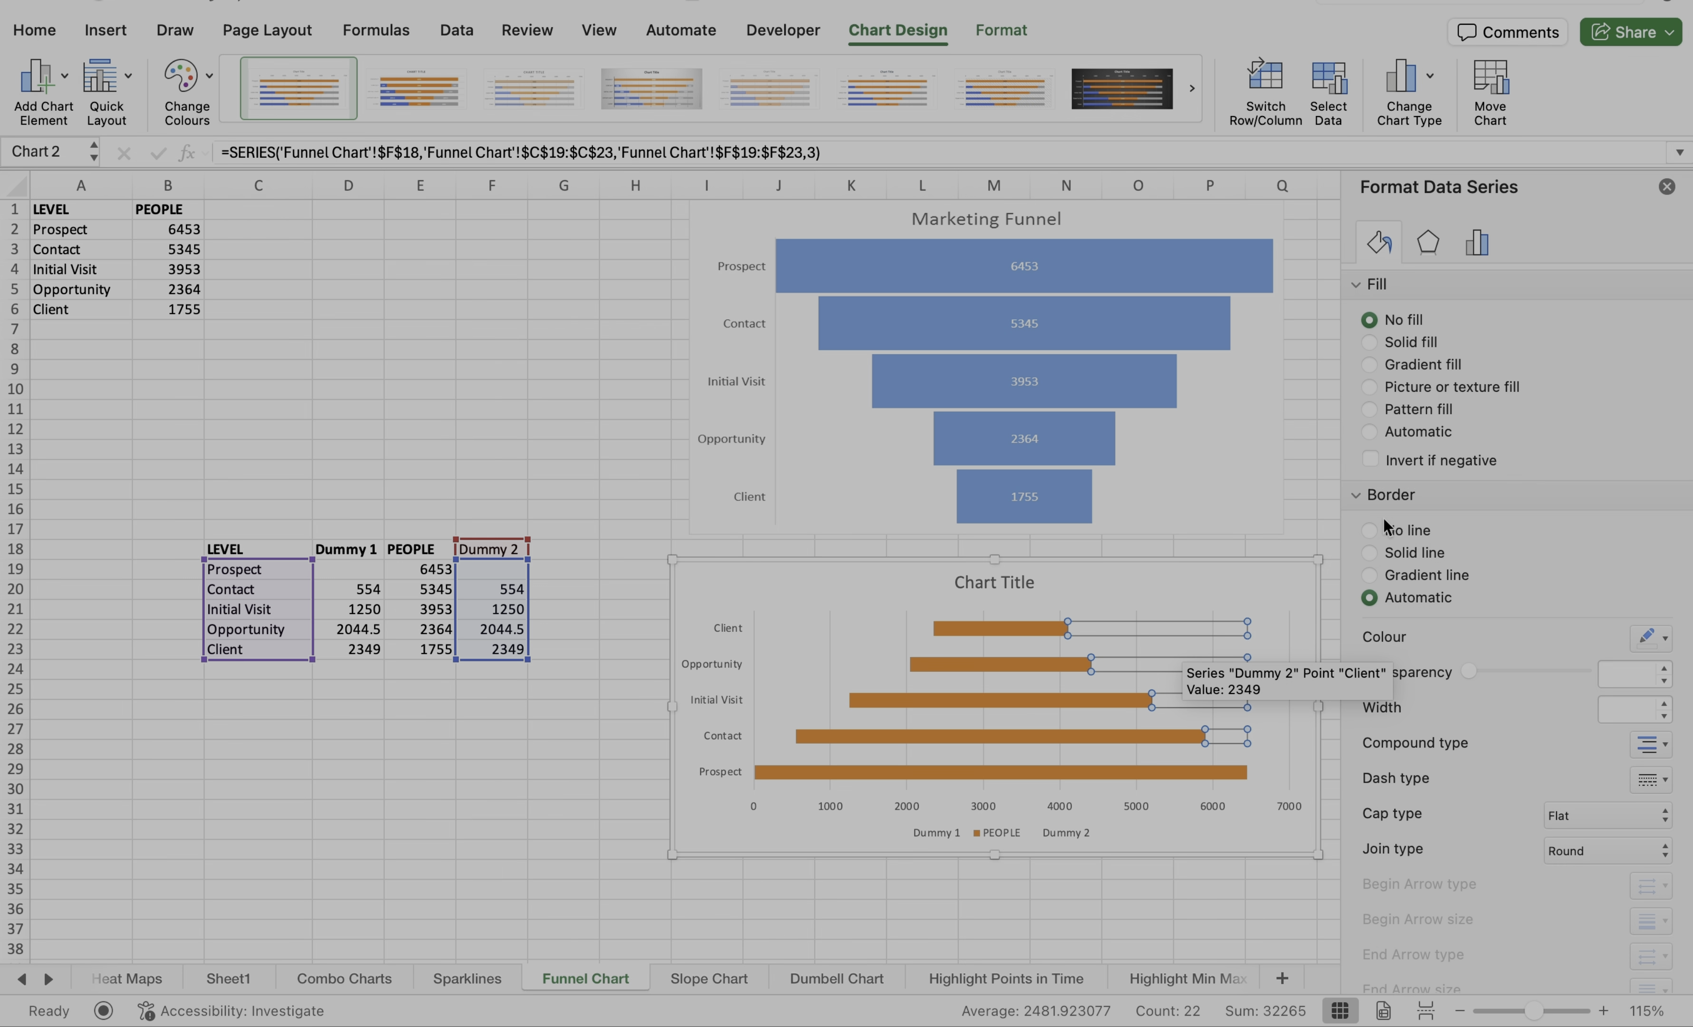
left_click(1370, 531)
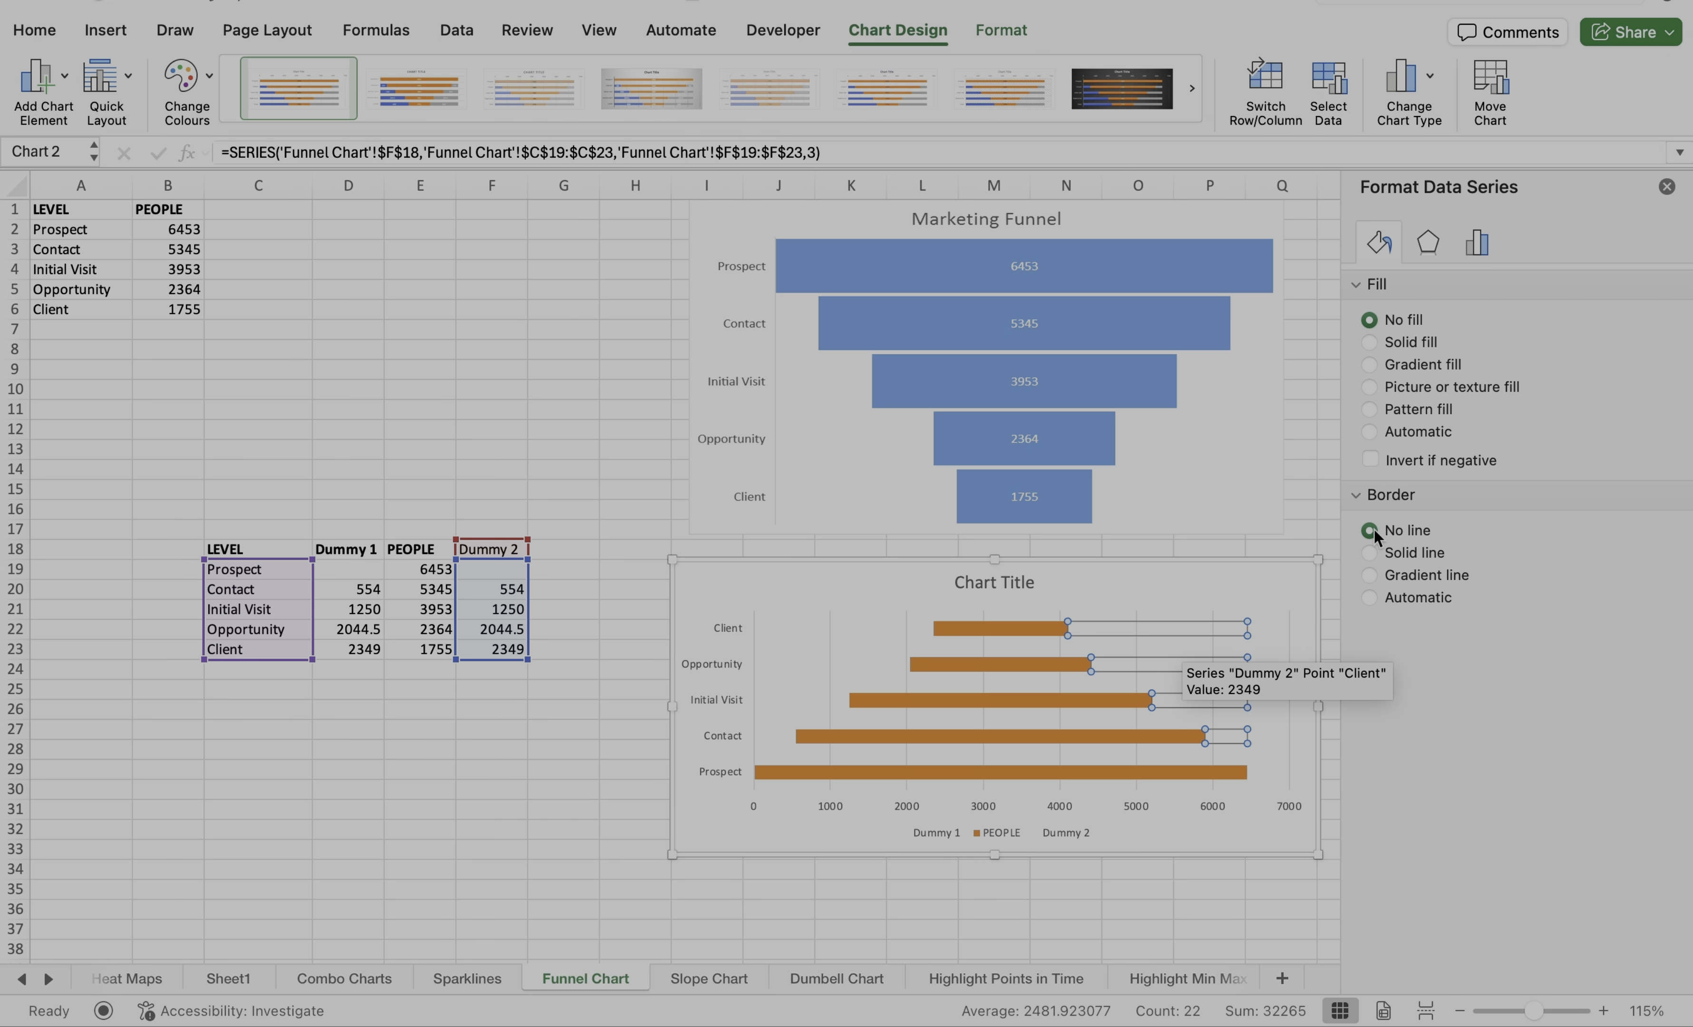
left_click(1277, 591)
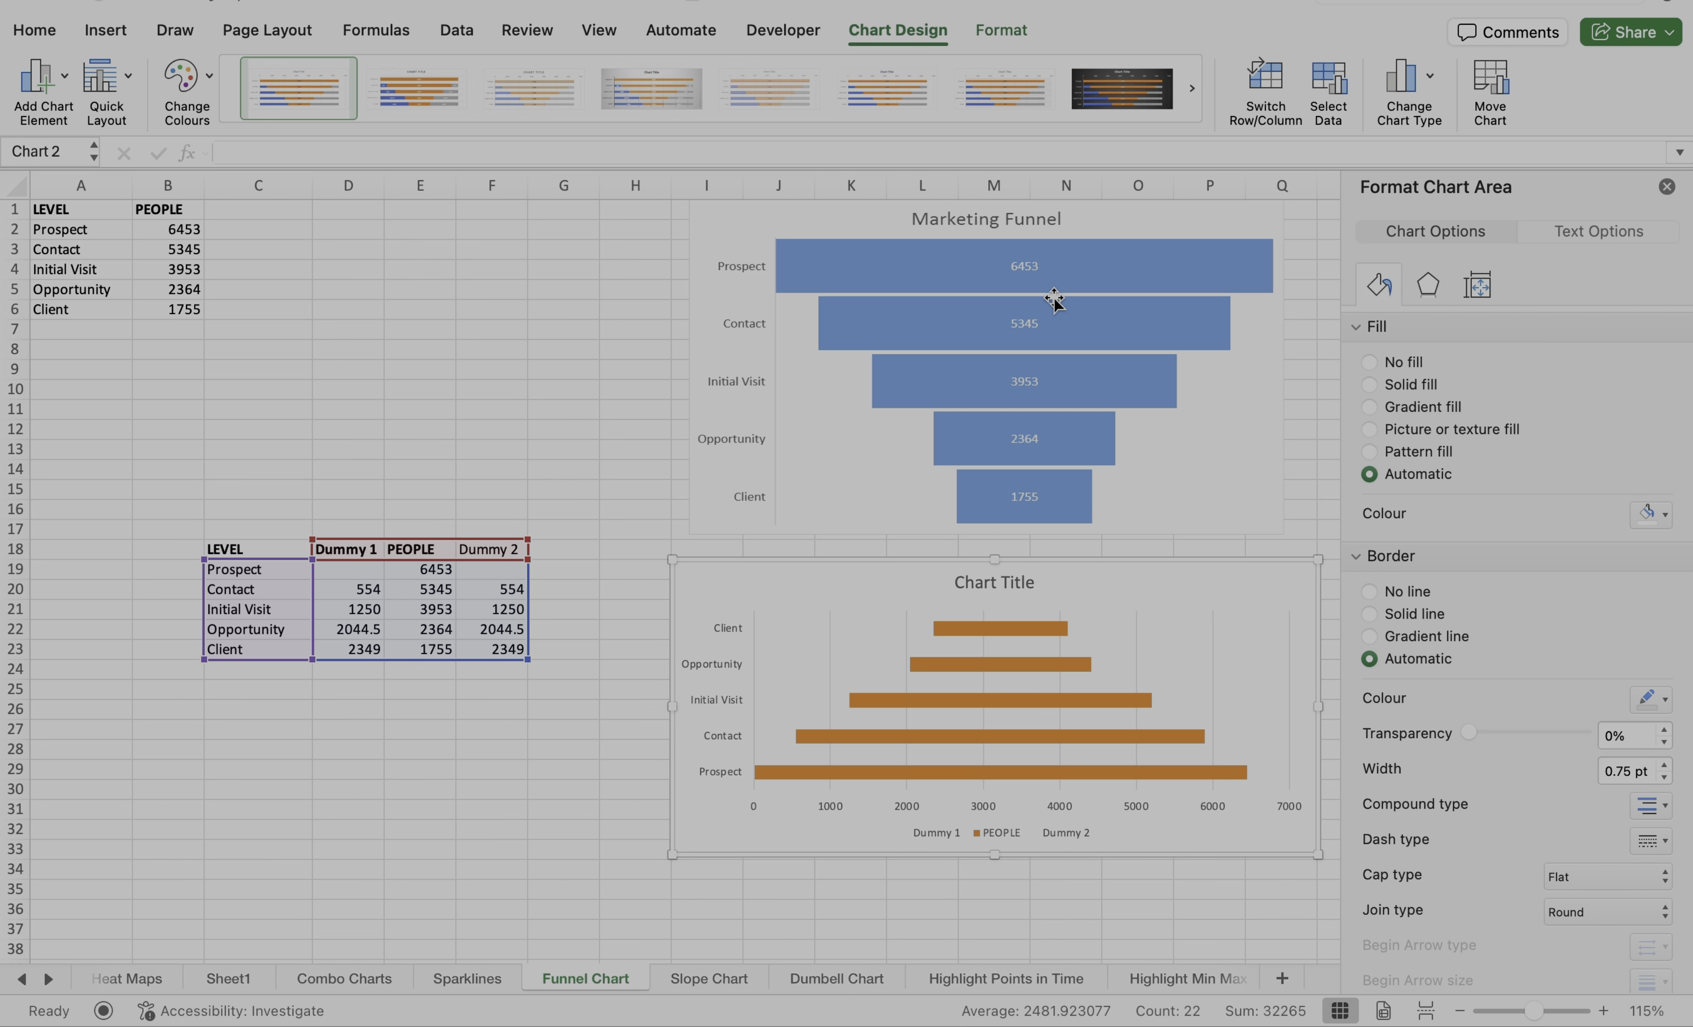
Set the new chart's vertical category axis to show its categories in reverse order
left_click(723, 663)
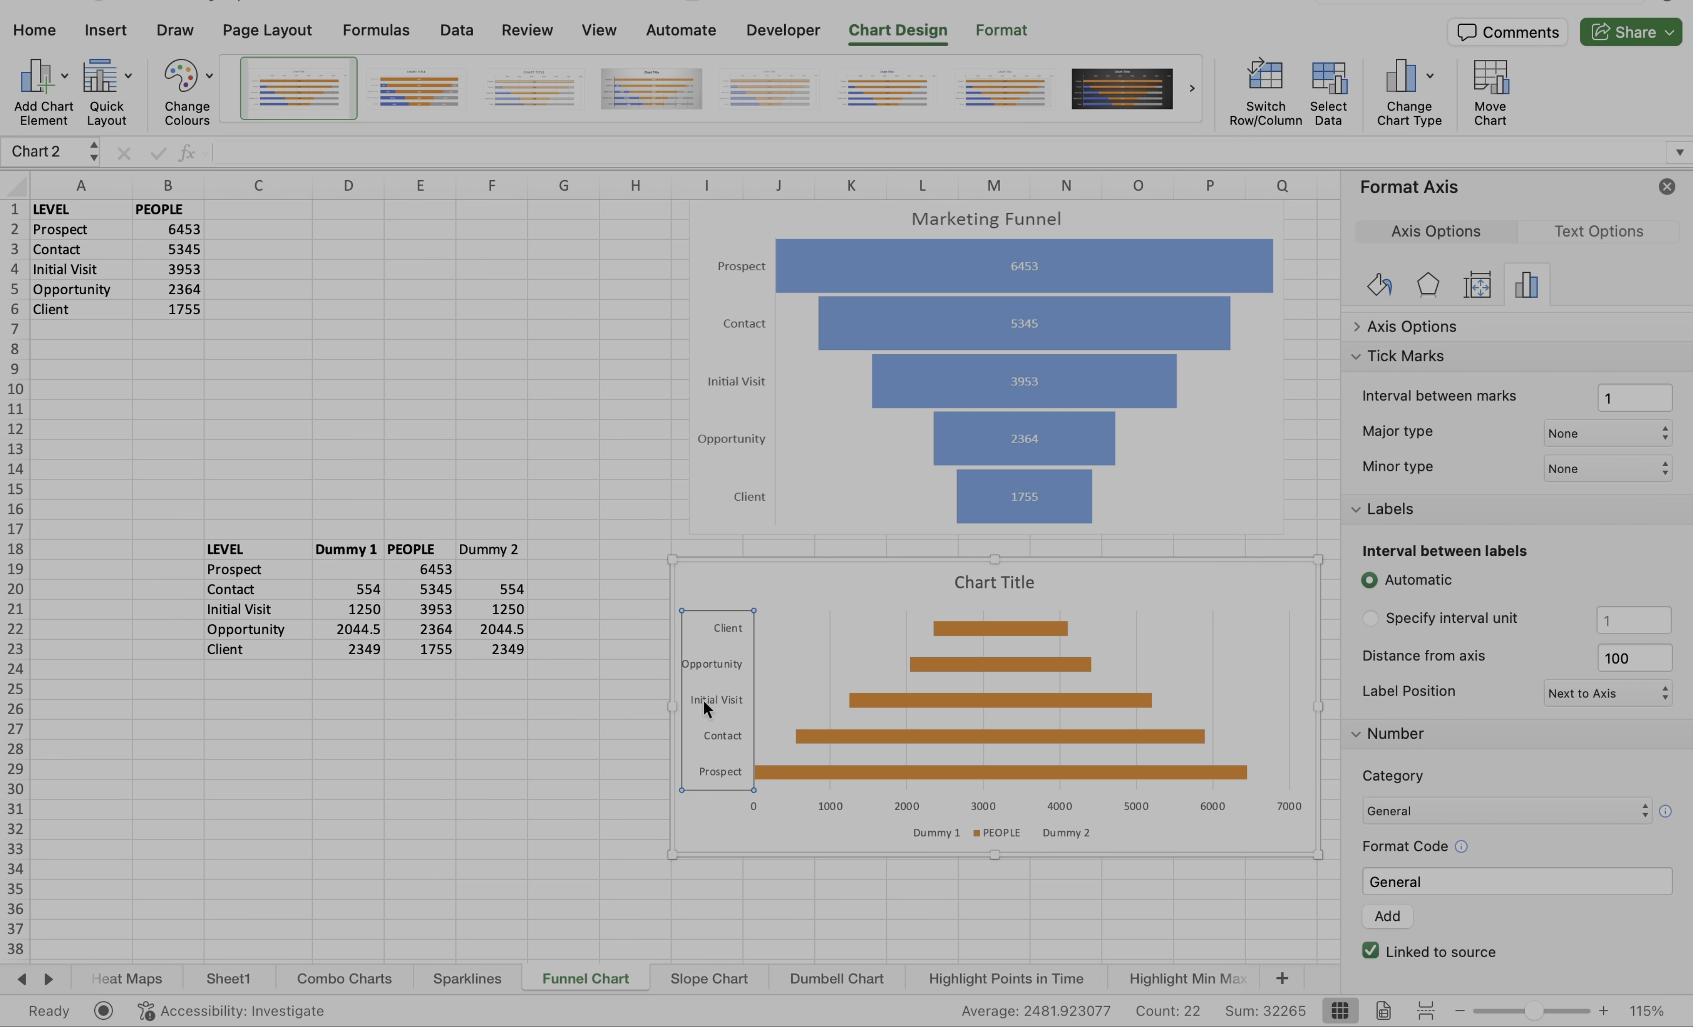
left_click(1359, 329)
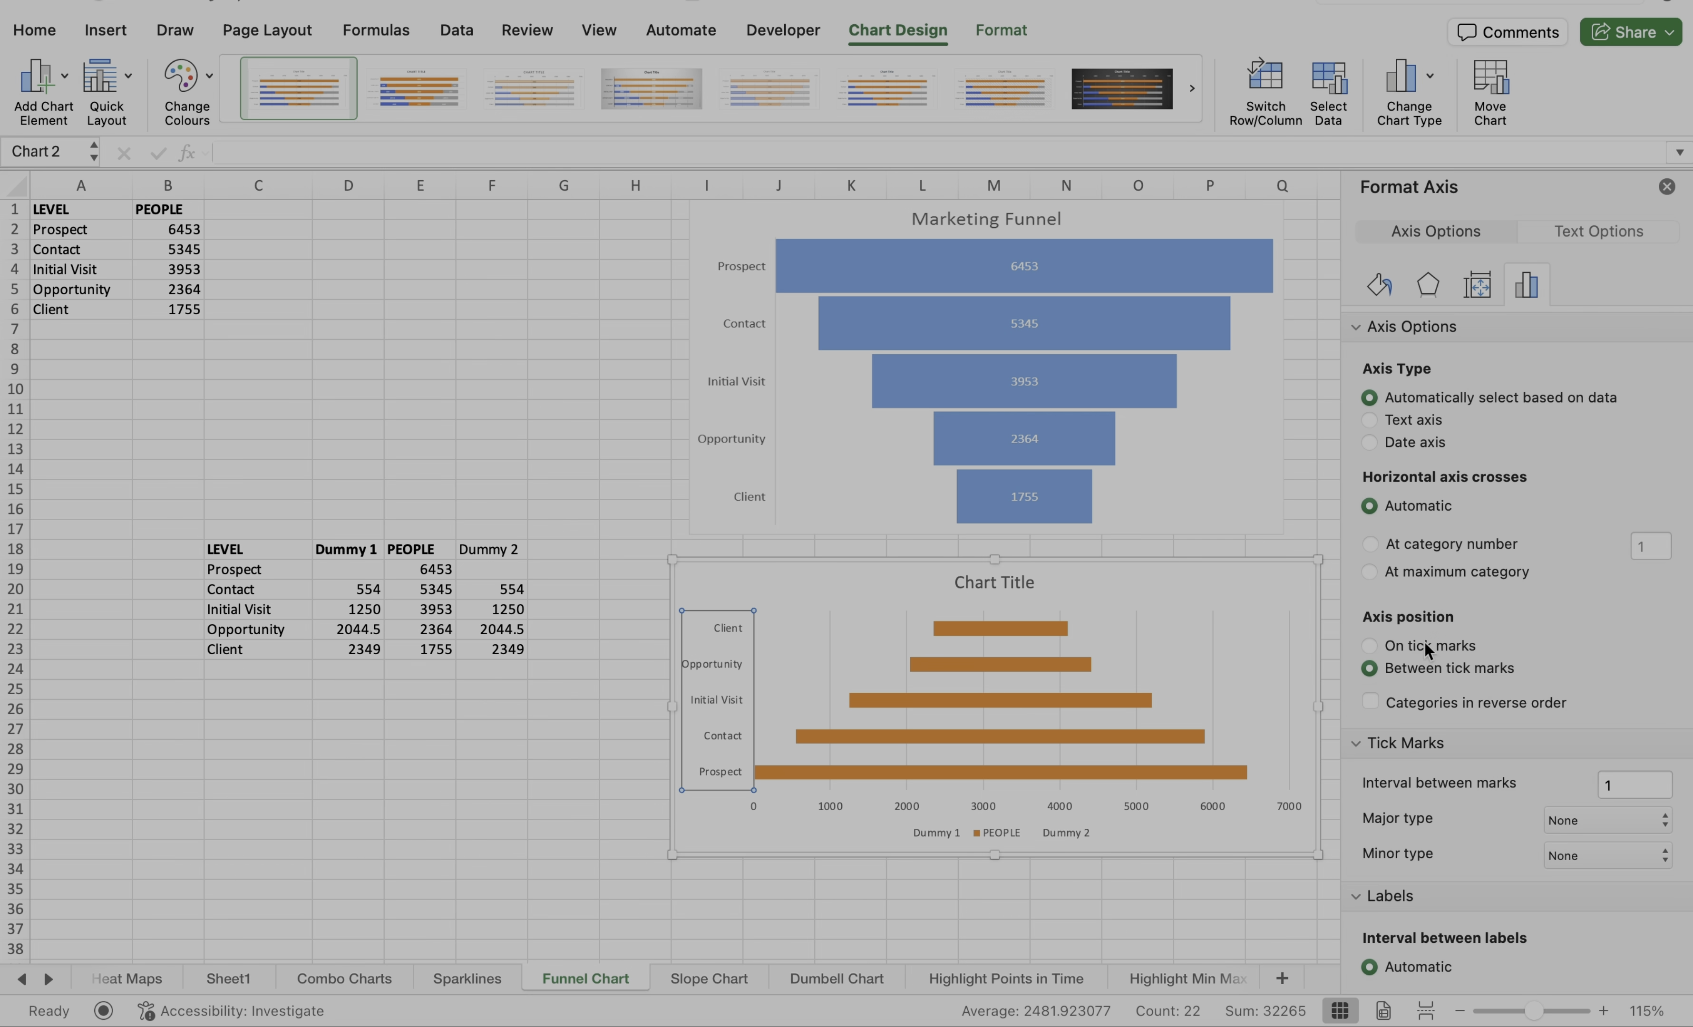
left_click(1371, 701)
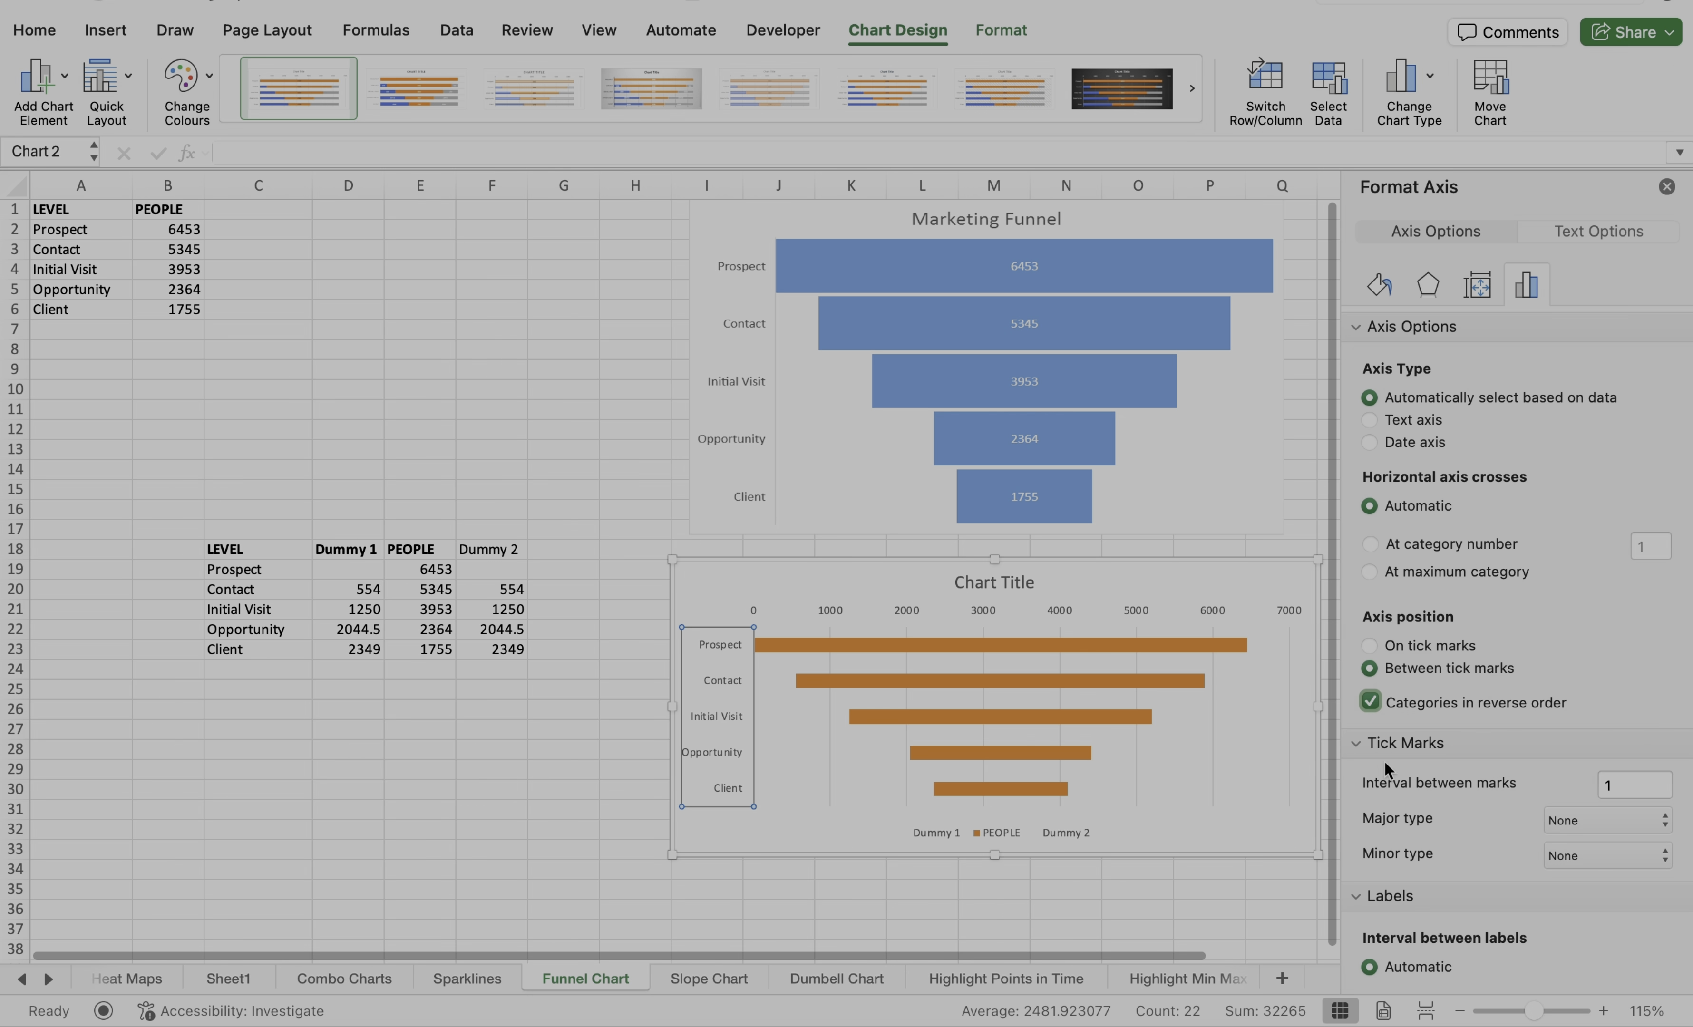
left_click(1667, 187)
Add data labels to the PEOPLE series in the new chart
left_click(990, 616)
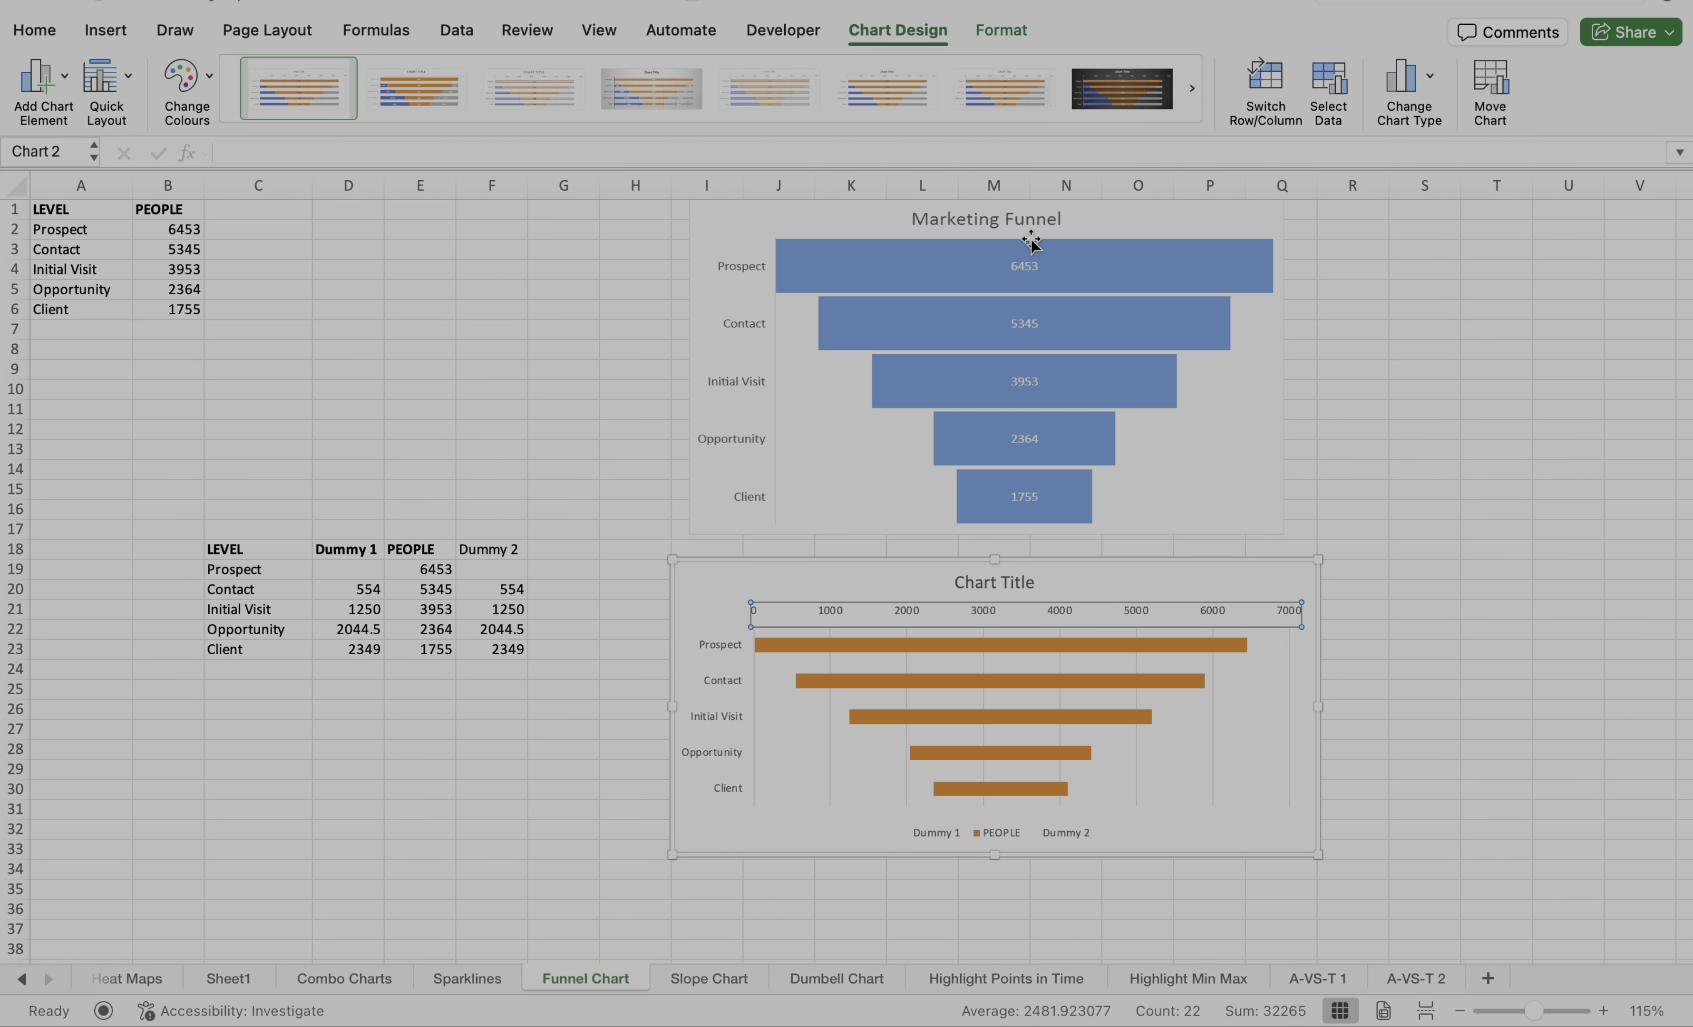
mouse_move(1020, 654)
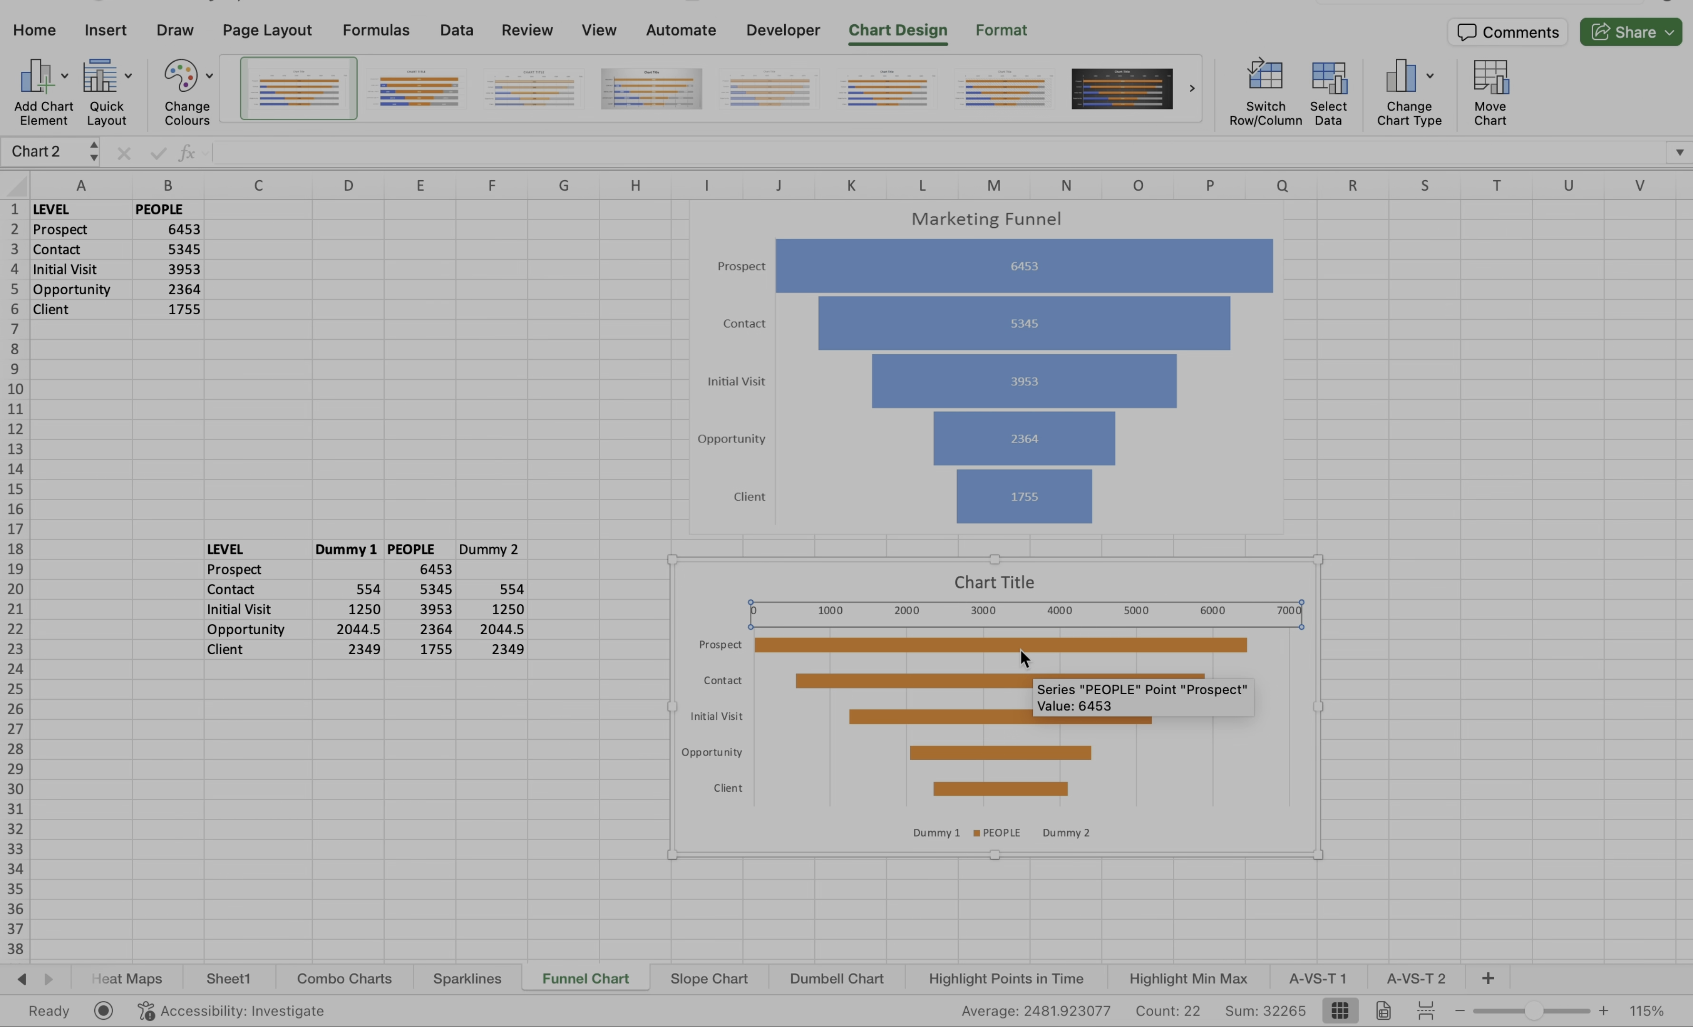
left_click(1021, 648)
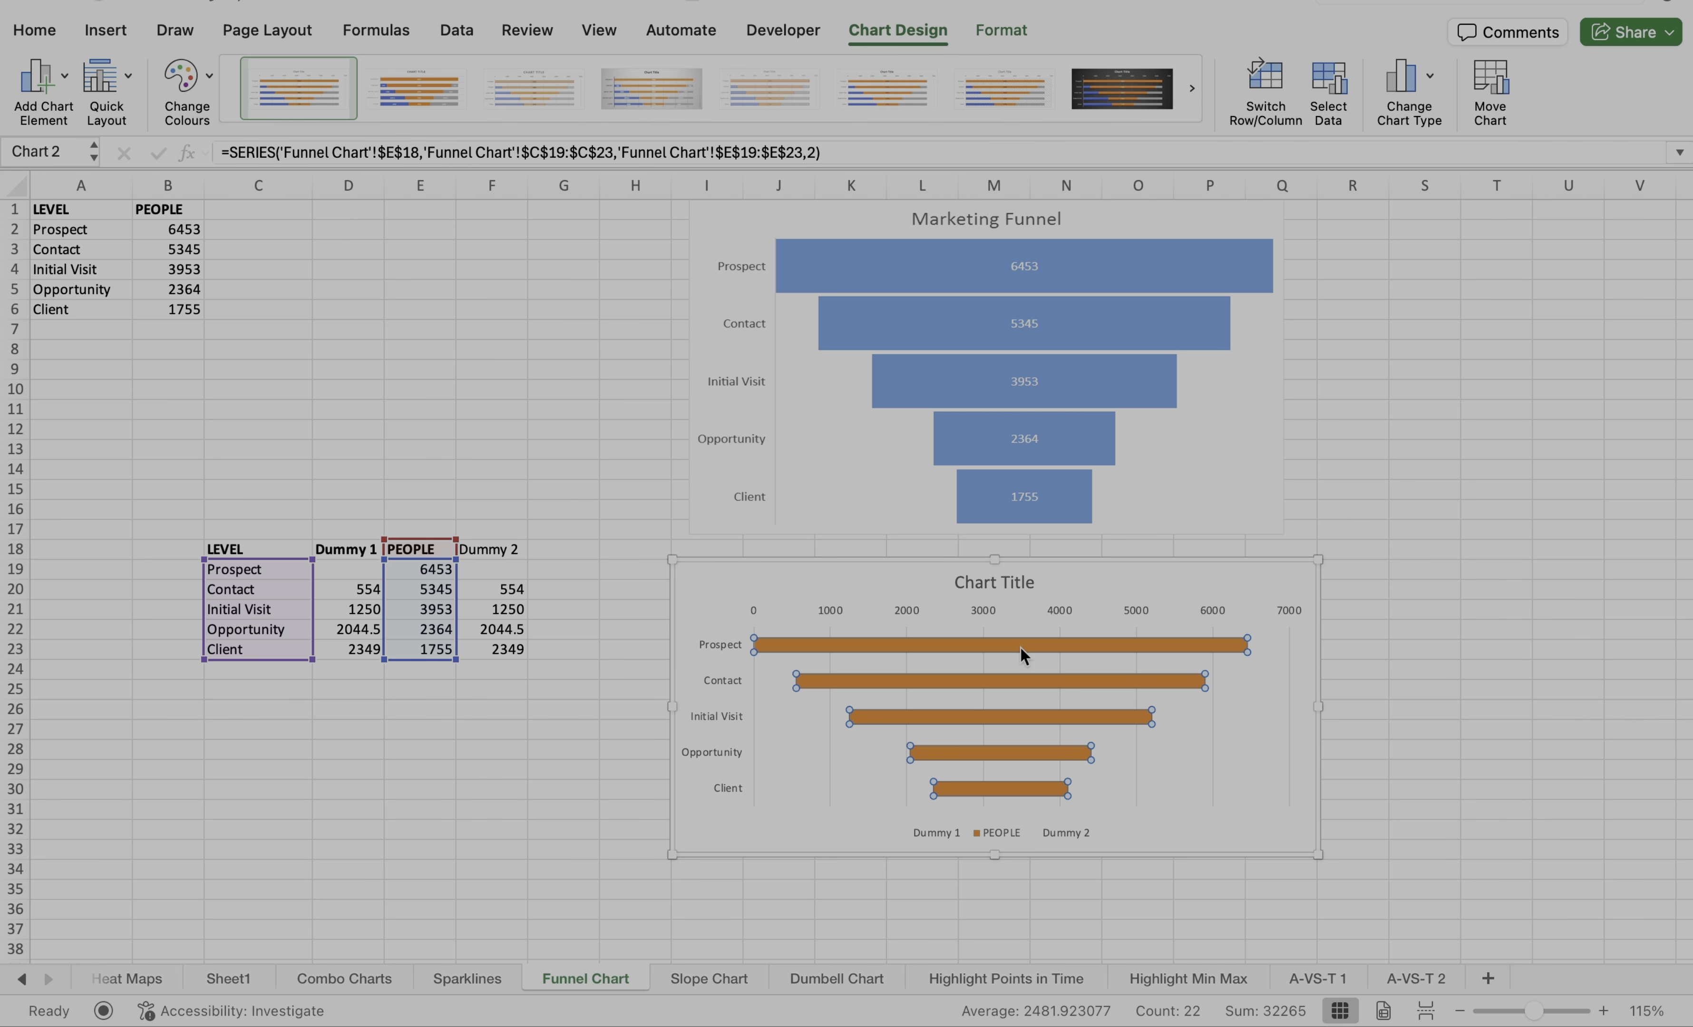
right_click(1022, 648)
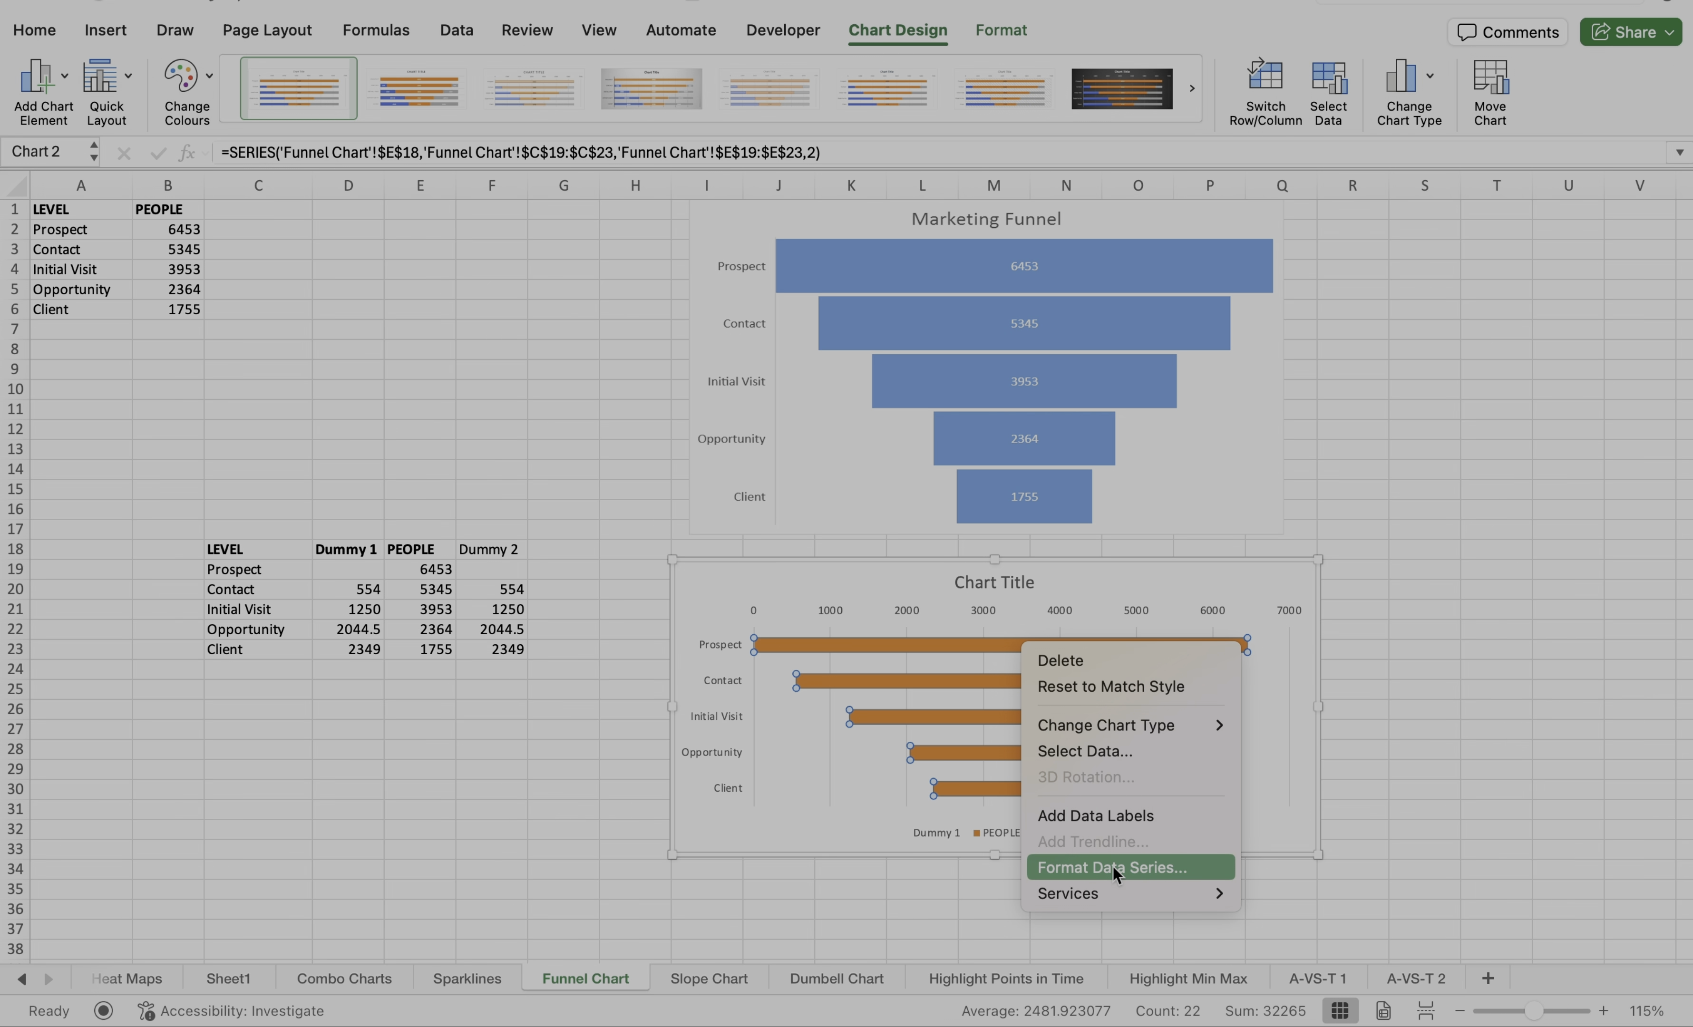
left_click(1123, 821)
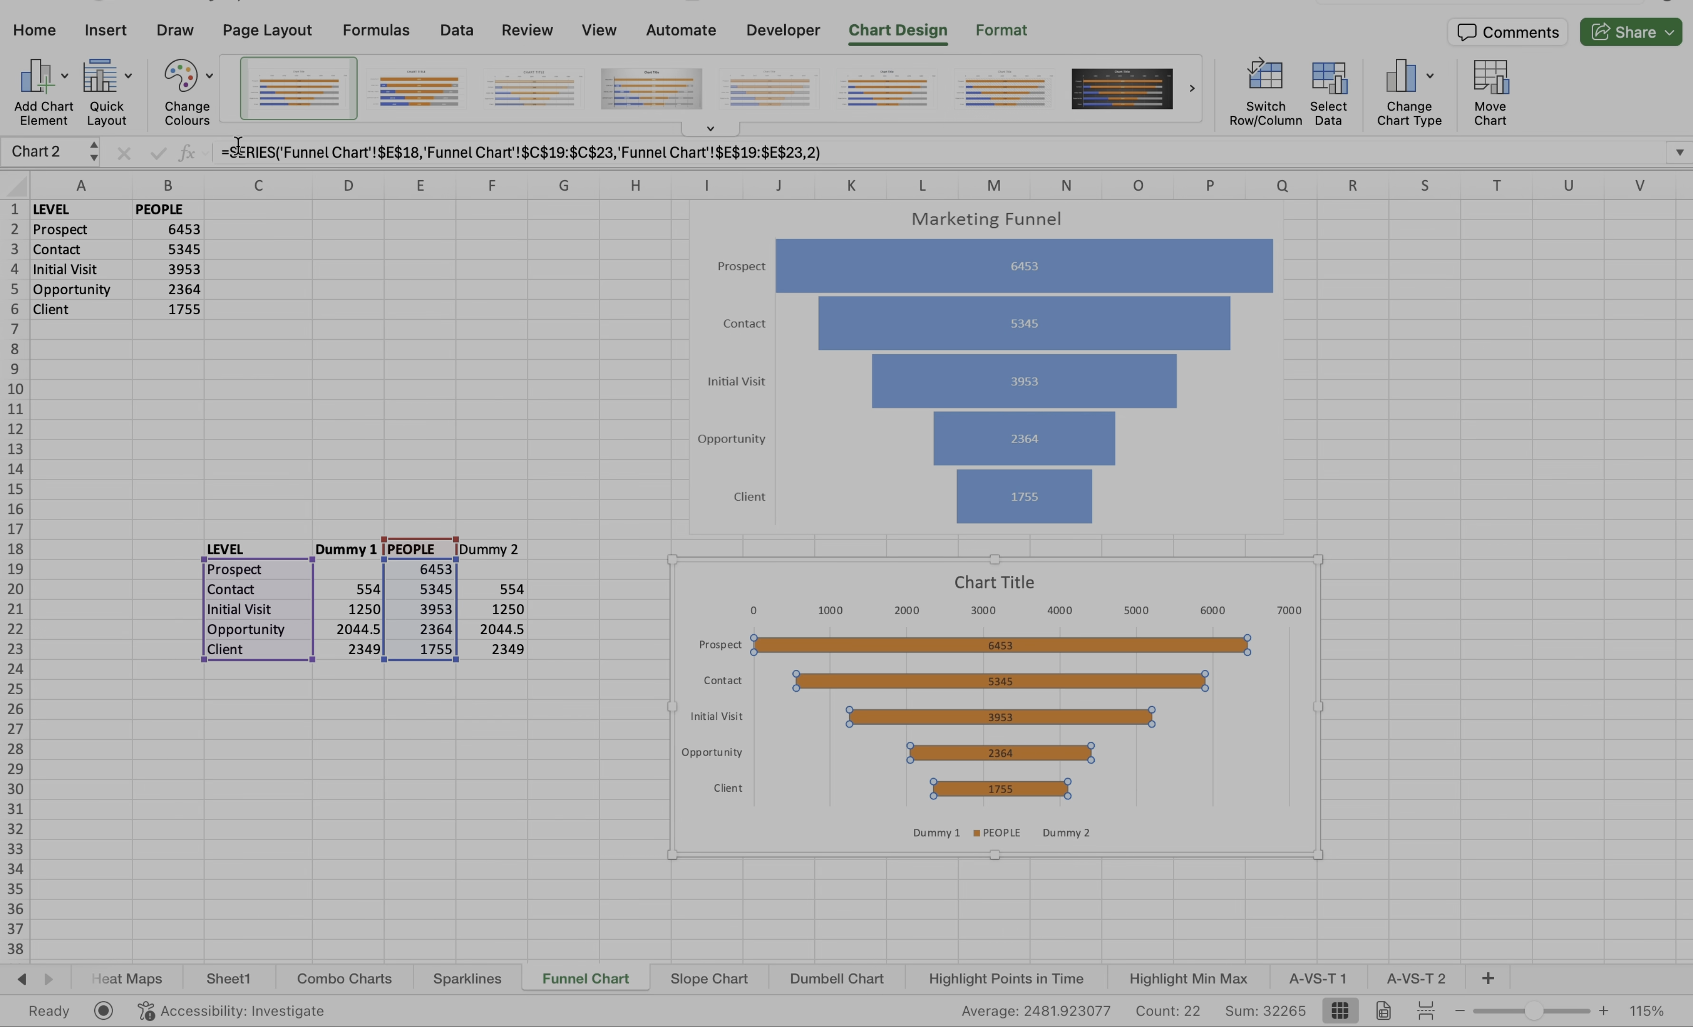
left_click(60, 87)
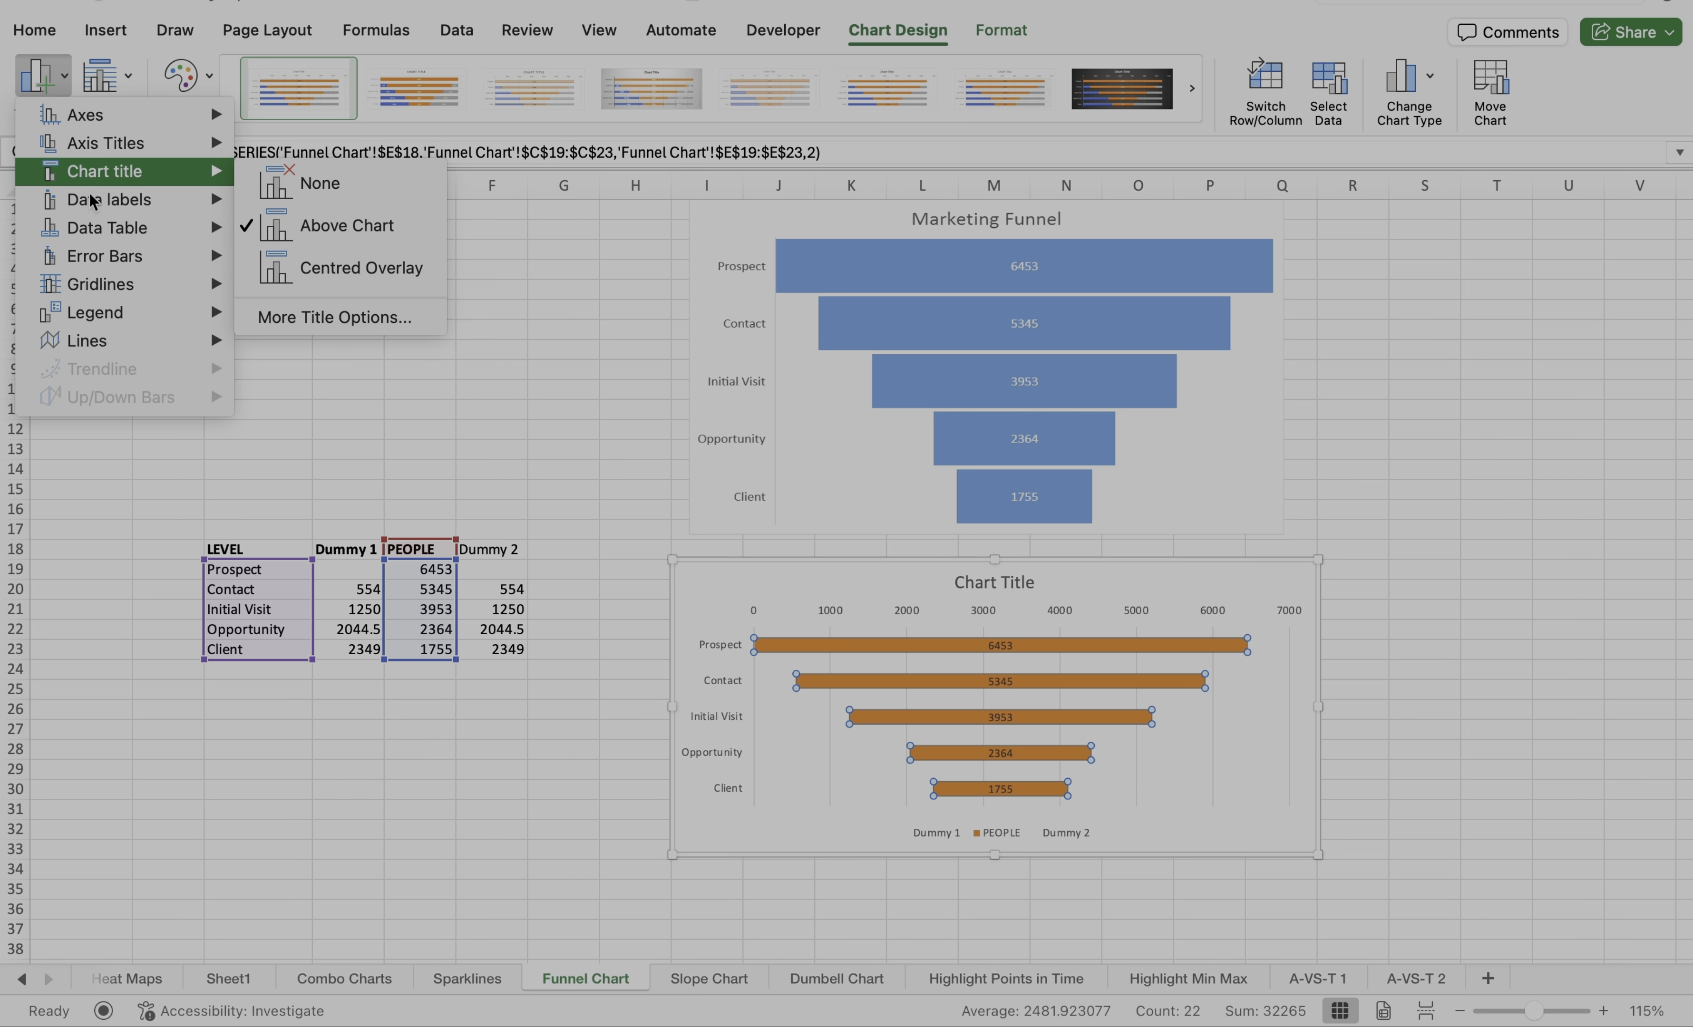
mouse_move(96, 229)
mouse_move(130, 201)
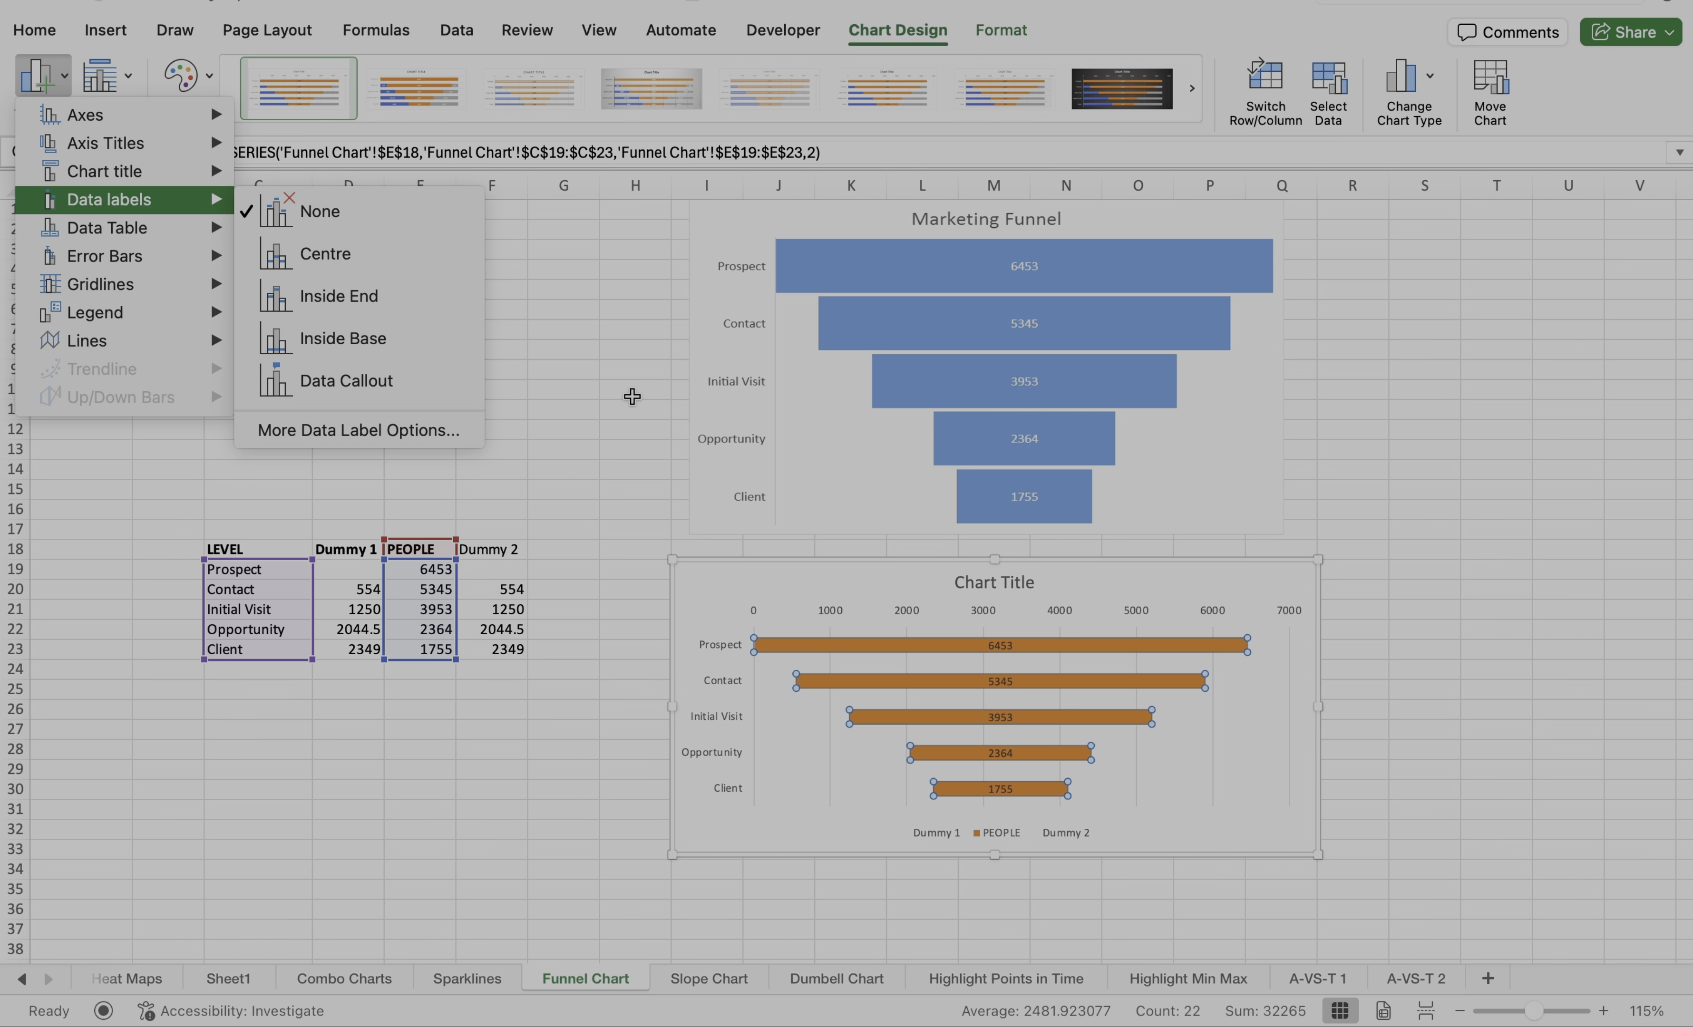
left_click(633, 398)
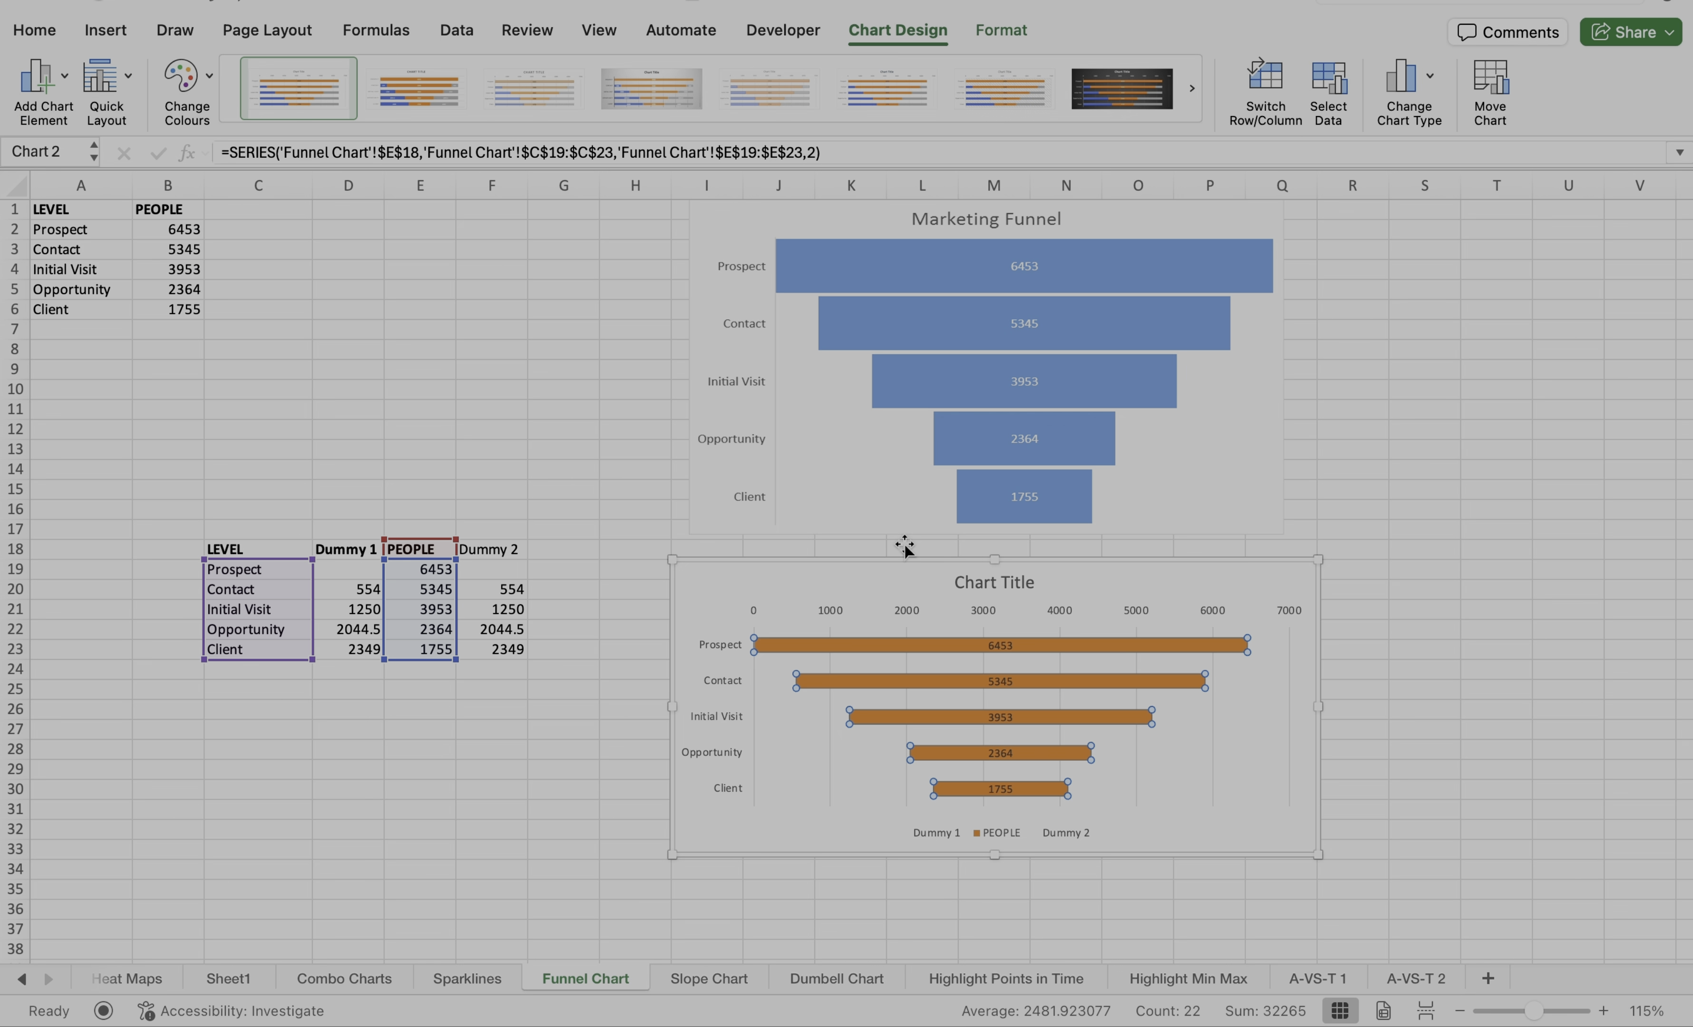
Delete the horizontal value axis and the vertical gridlines from the new chart
left_click(826, 616)
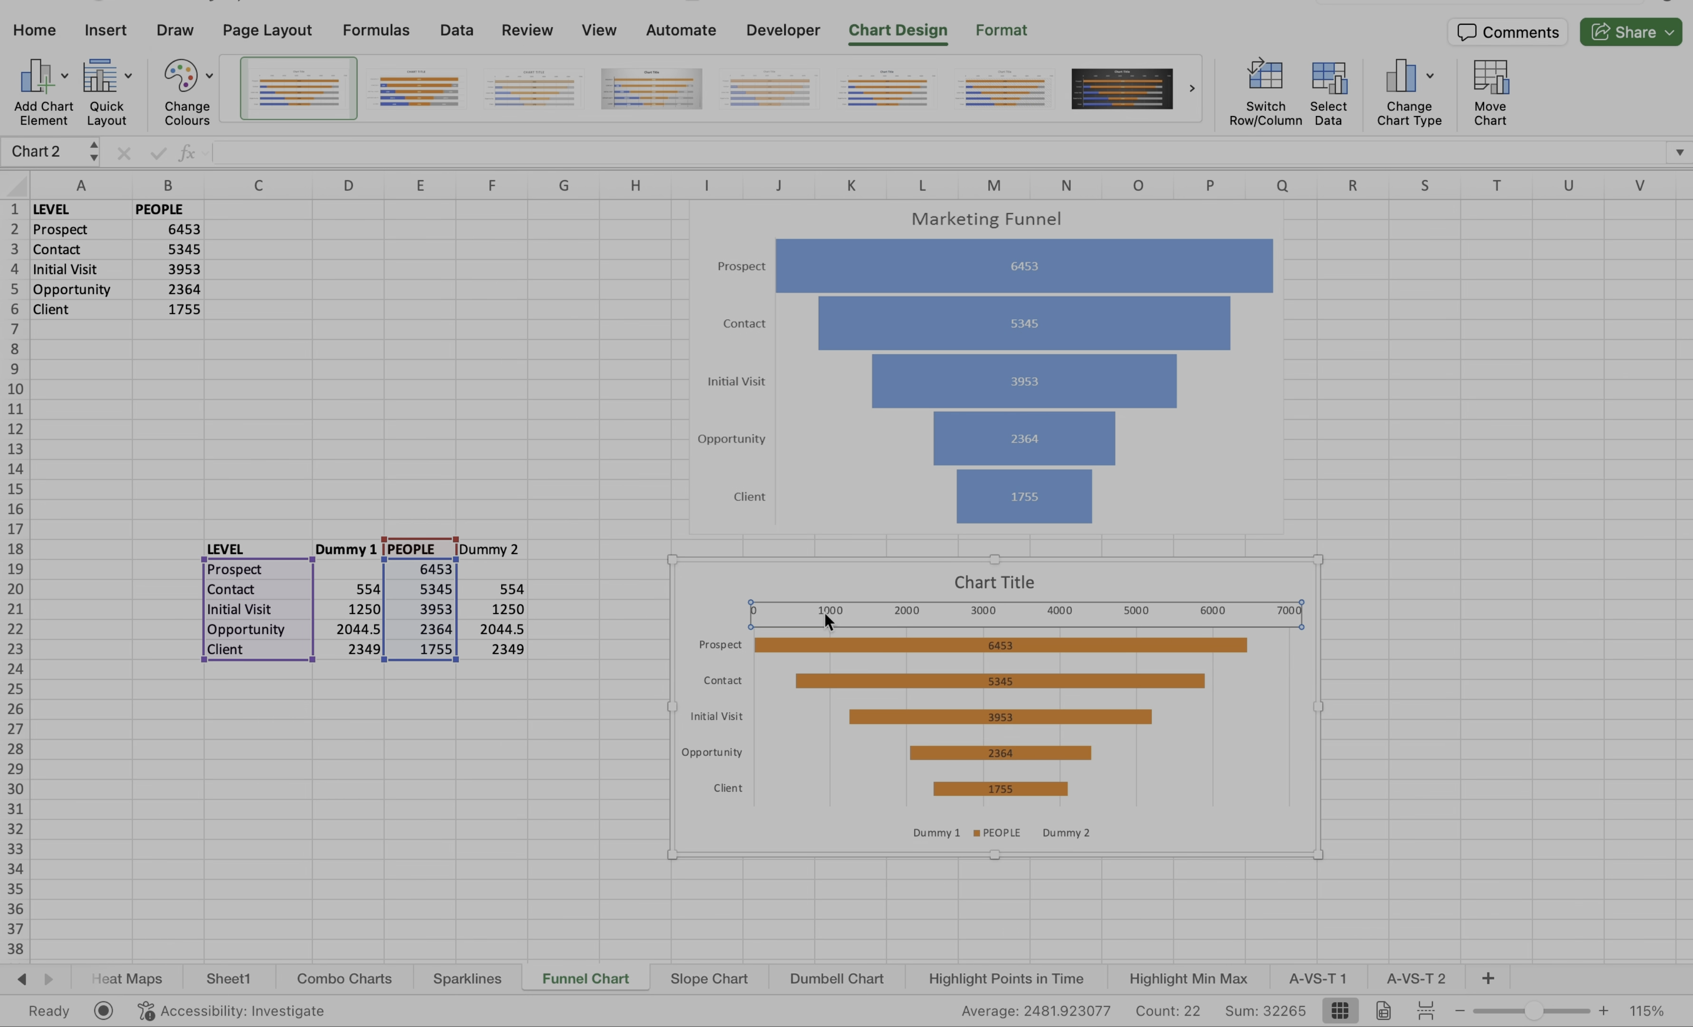
key("Delete")
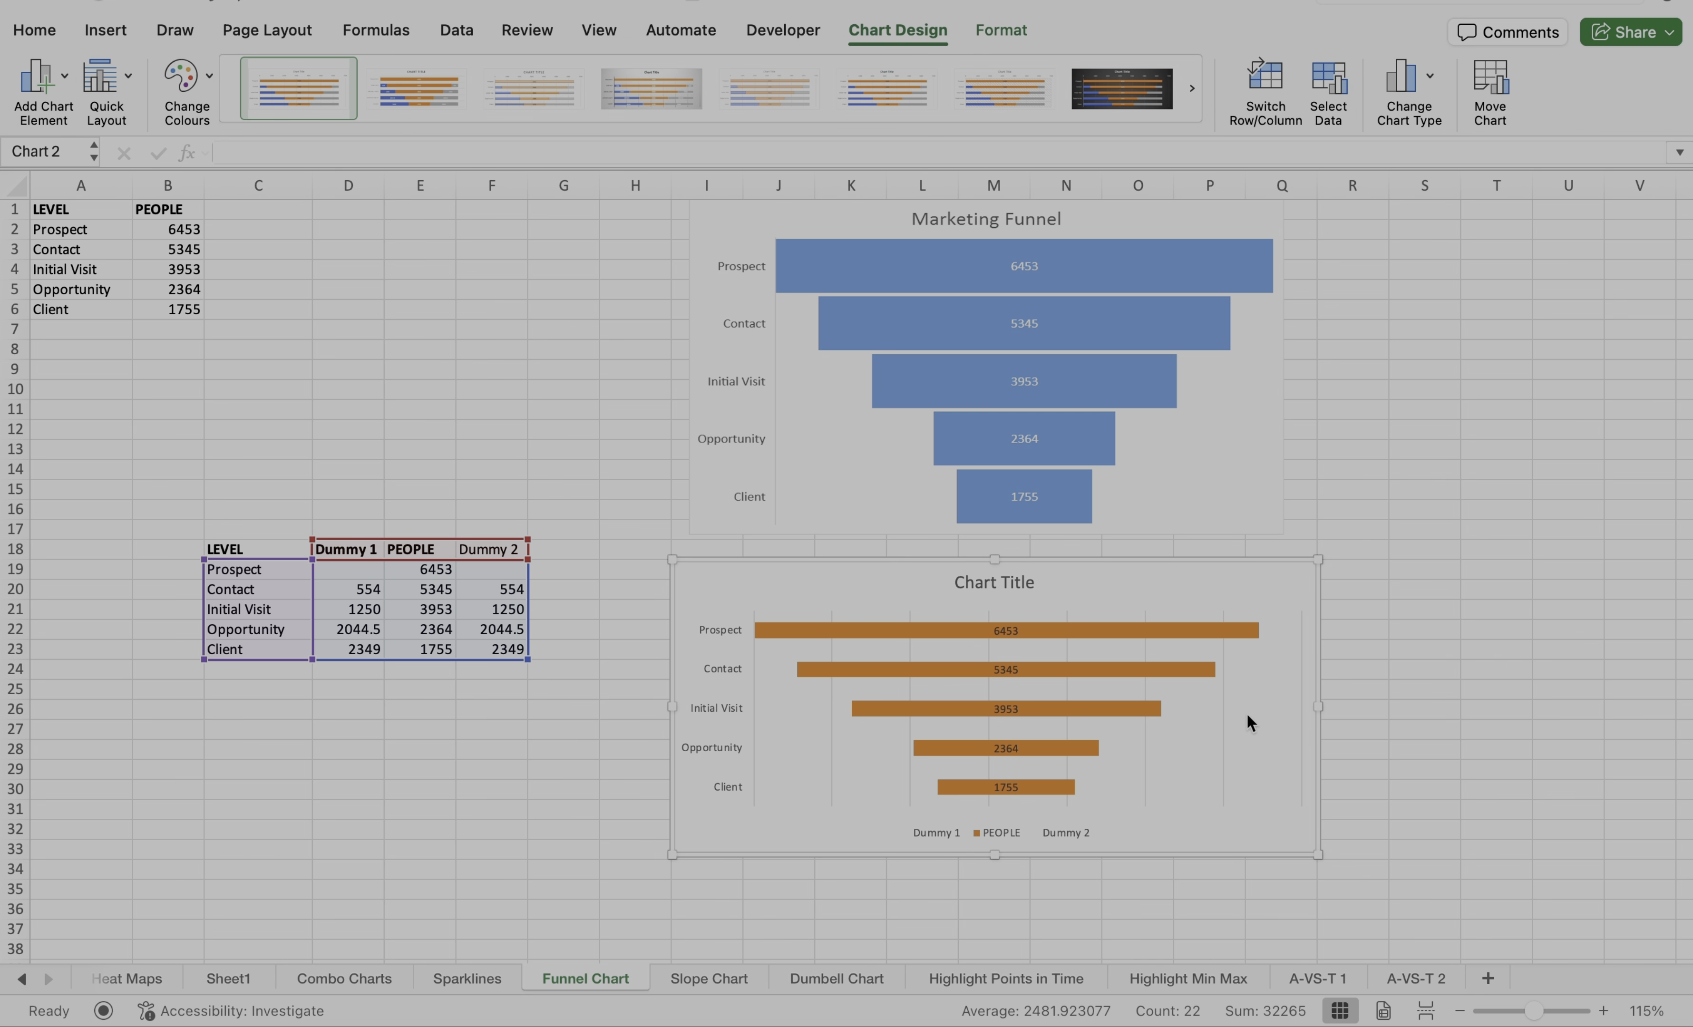
left_click(1225, 715)
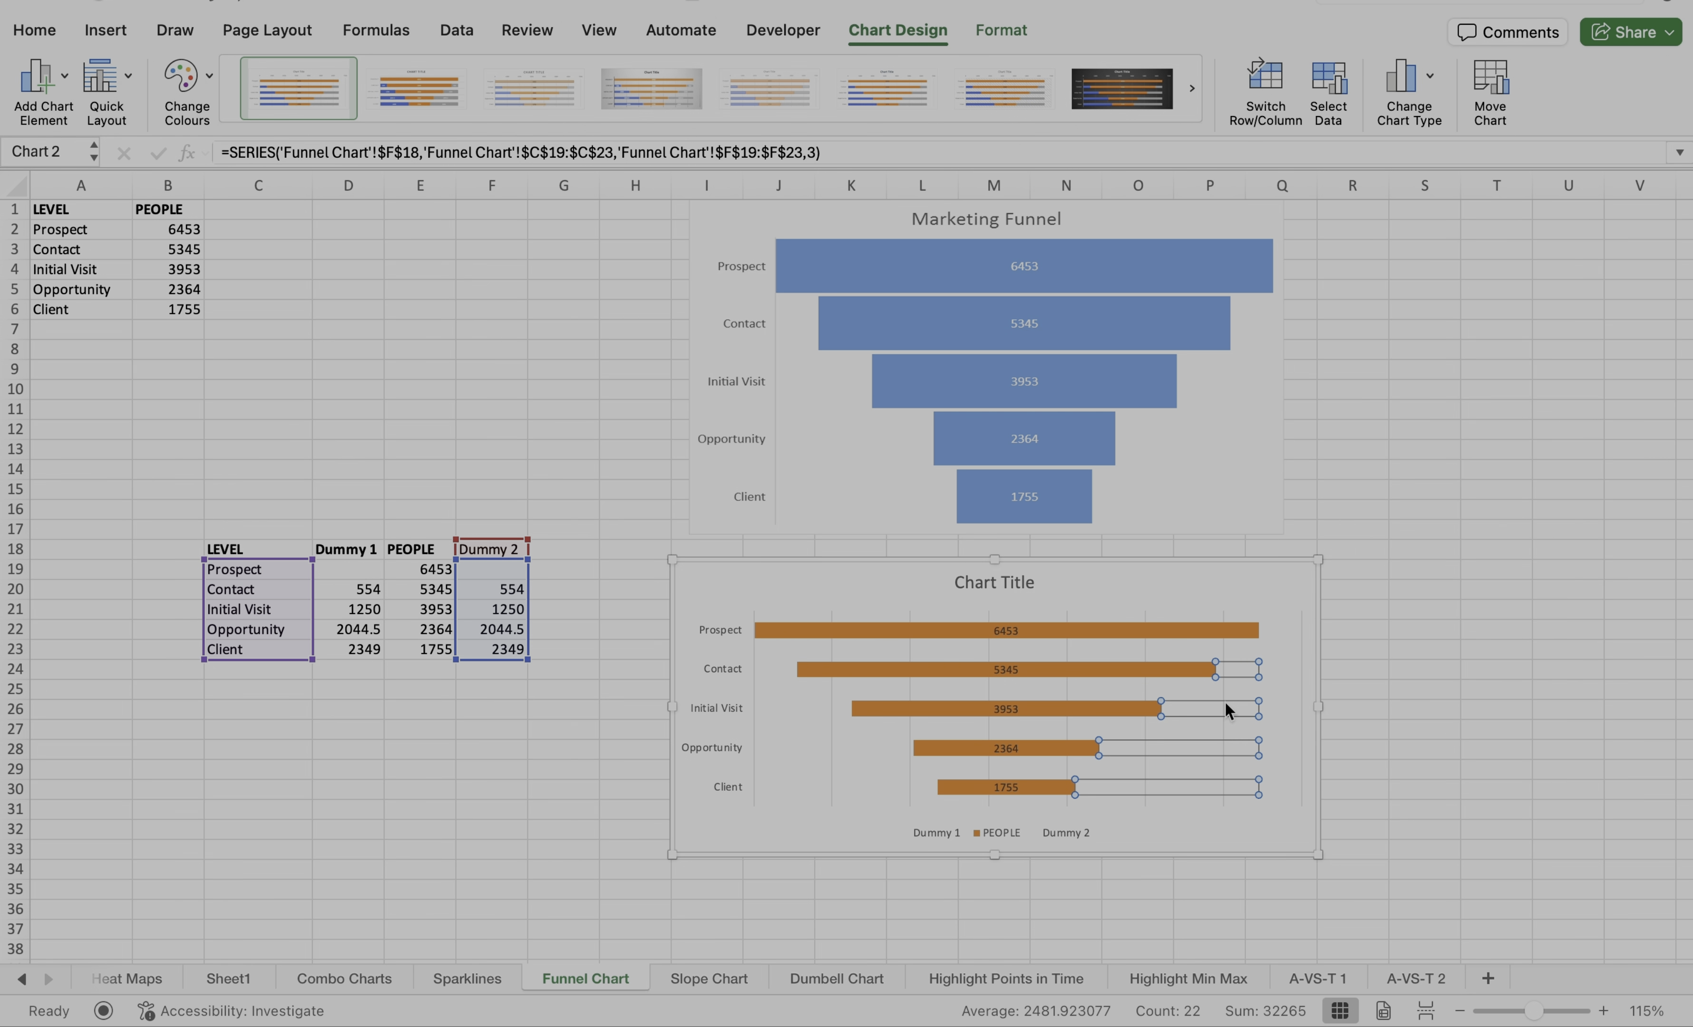
left_click(1224, 692)
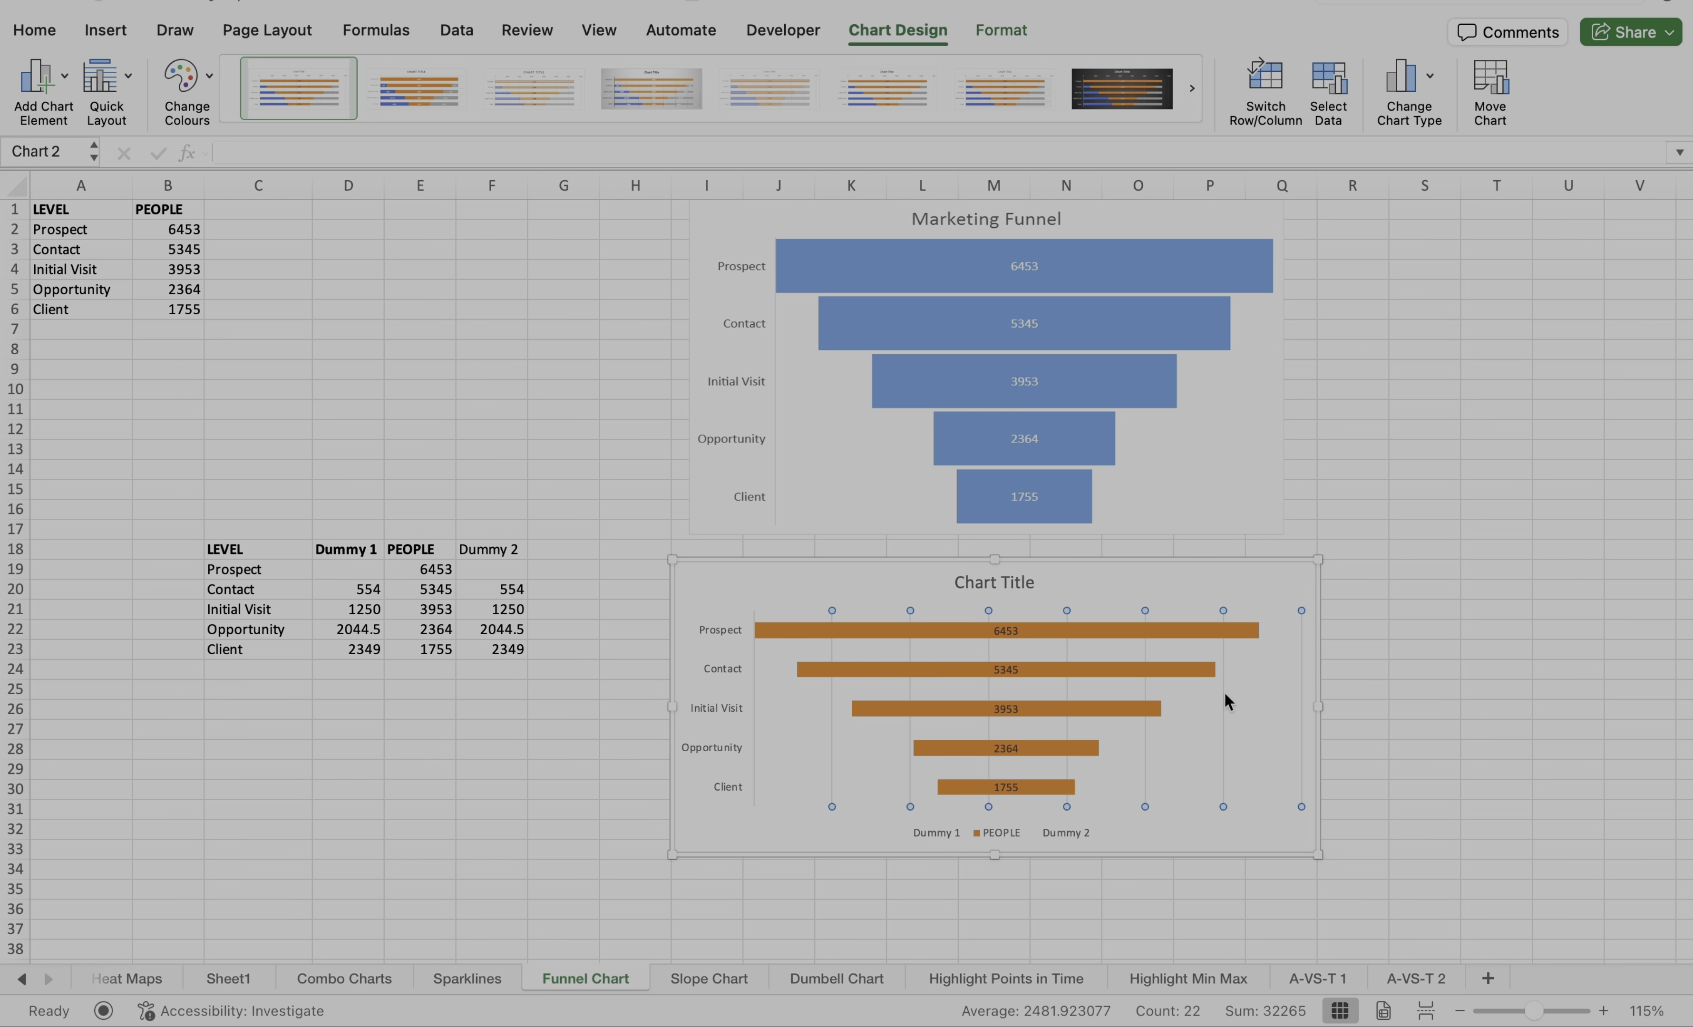
key("Delete")
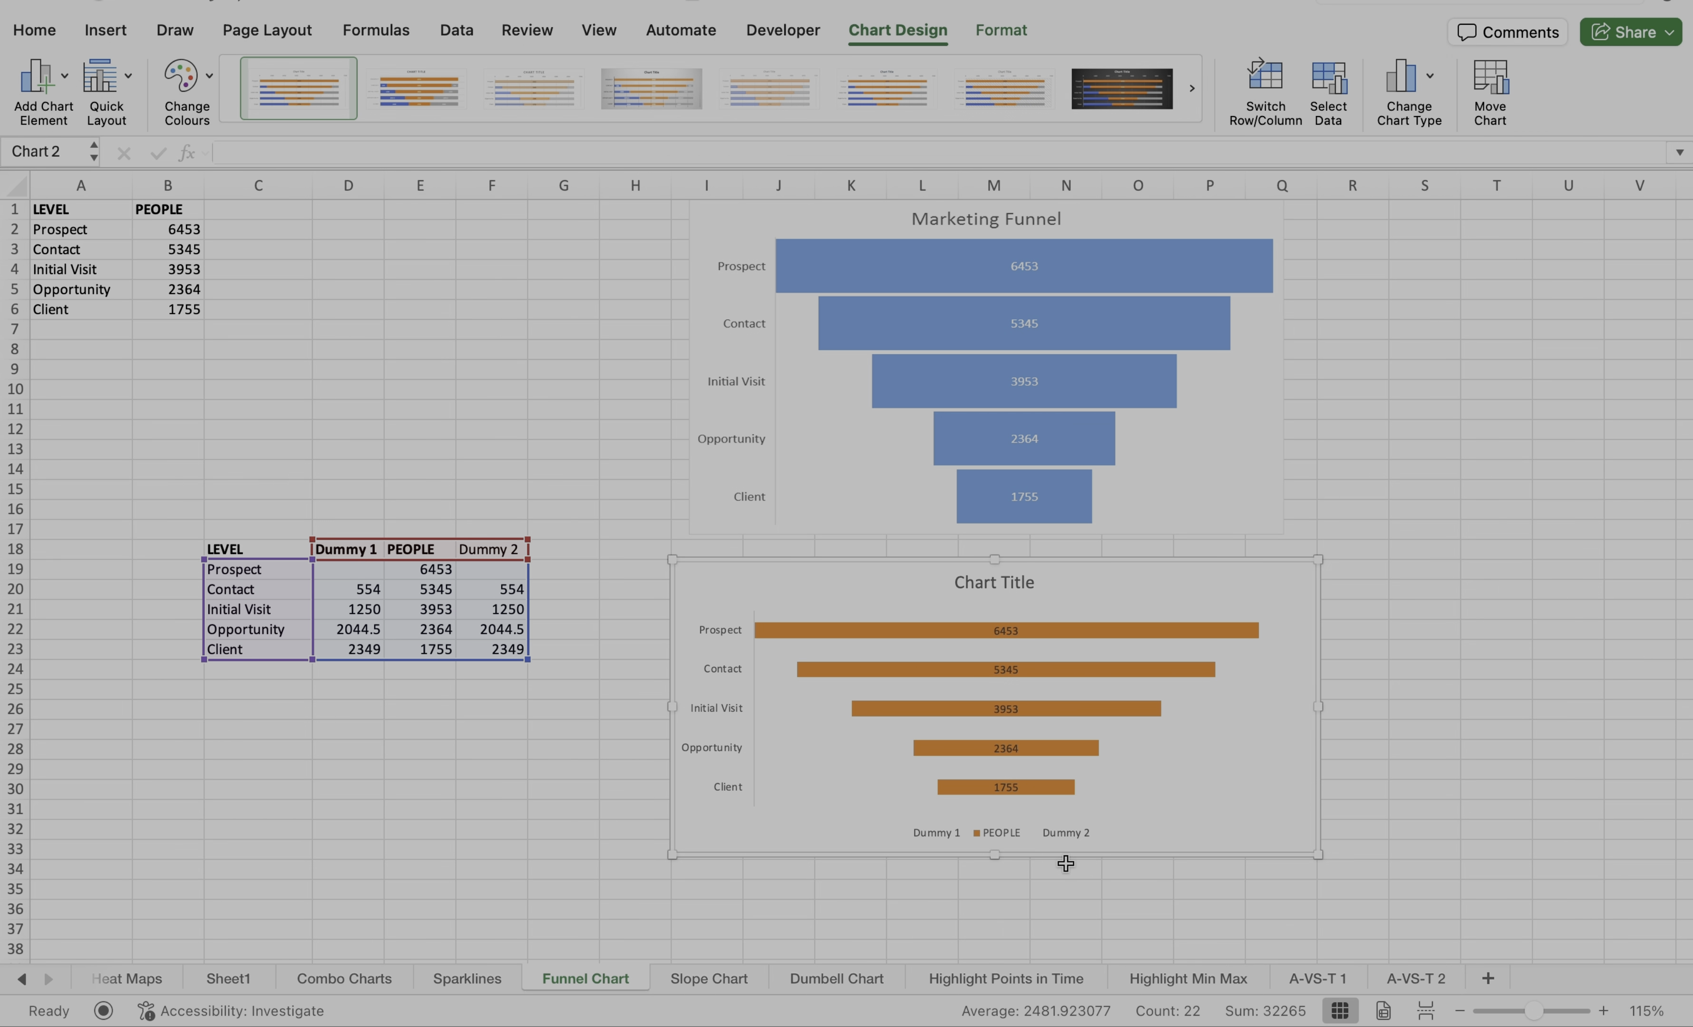
Delete the legend from the new chart
left_click(1065, 840)
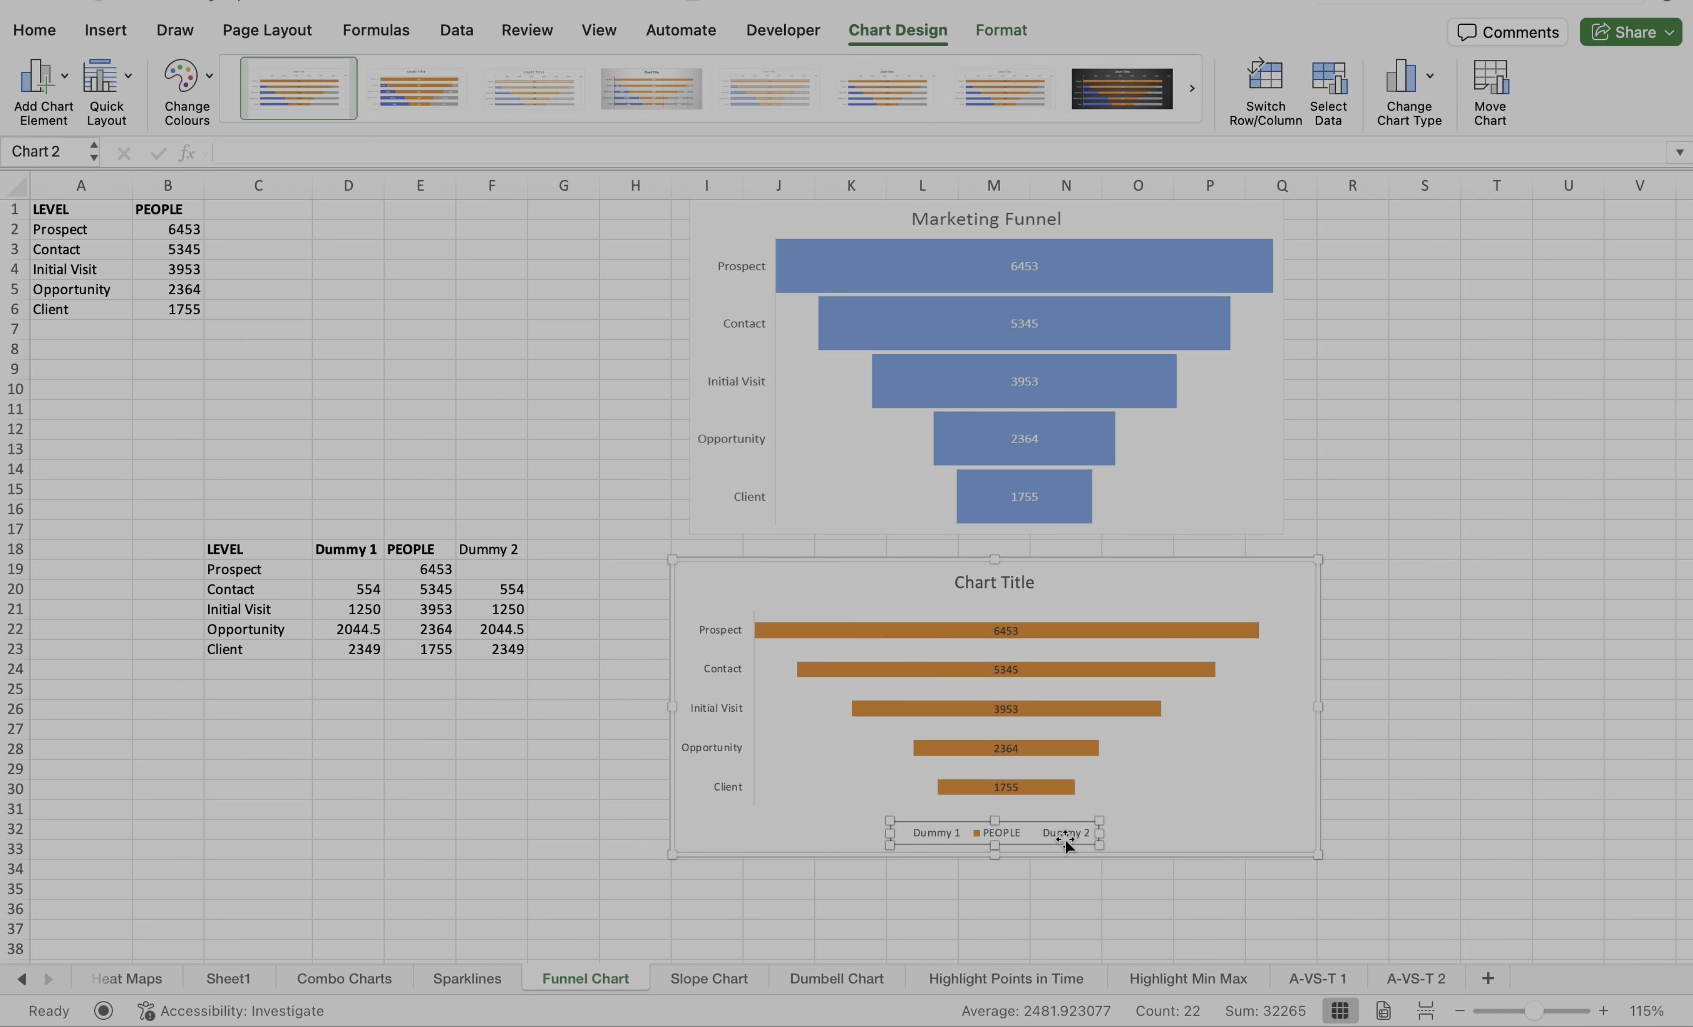
key("Delete")
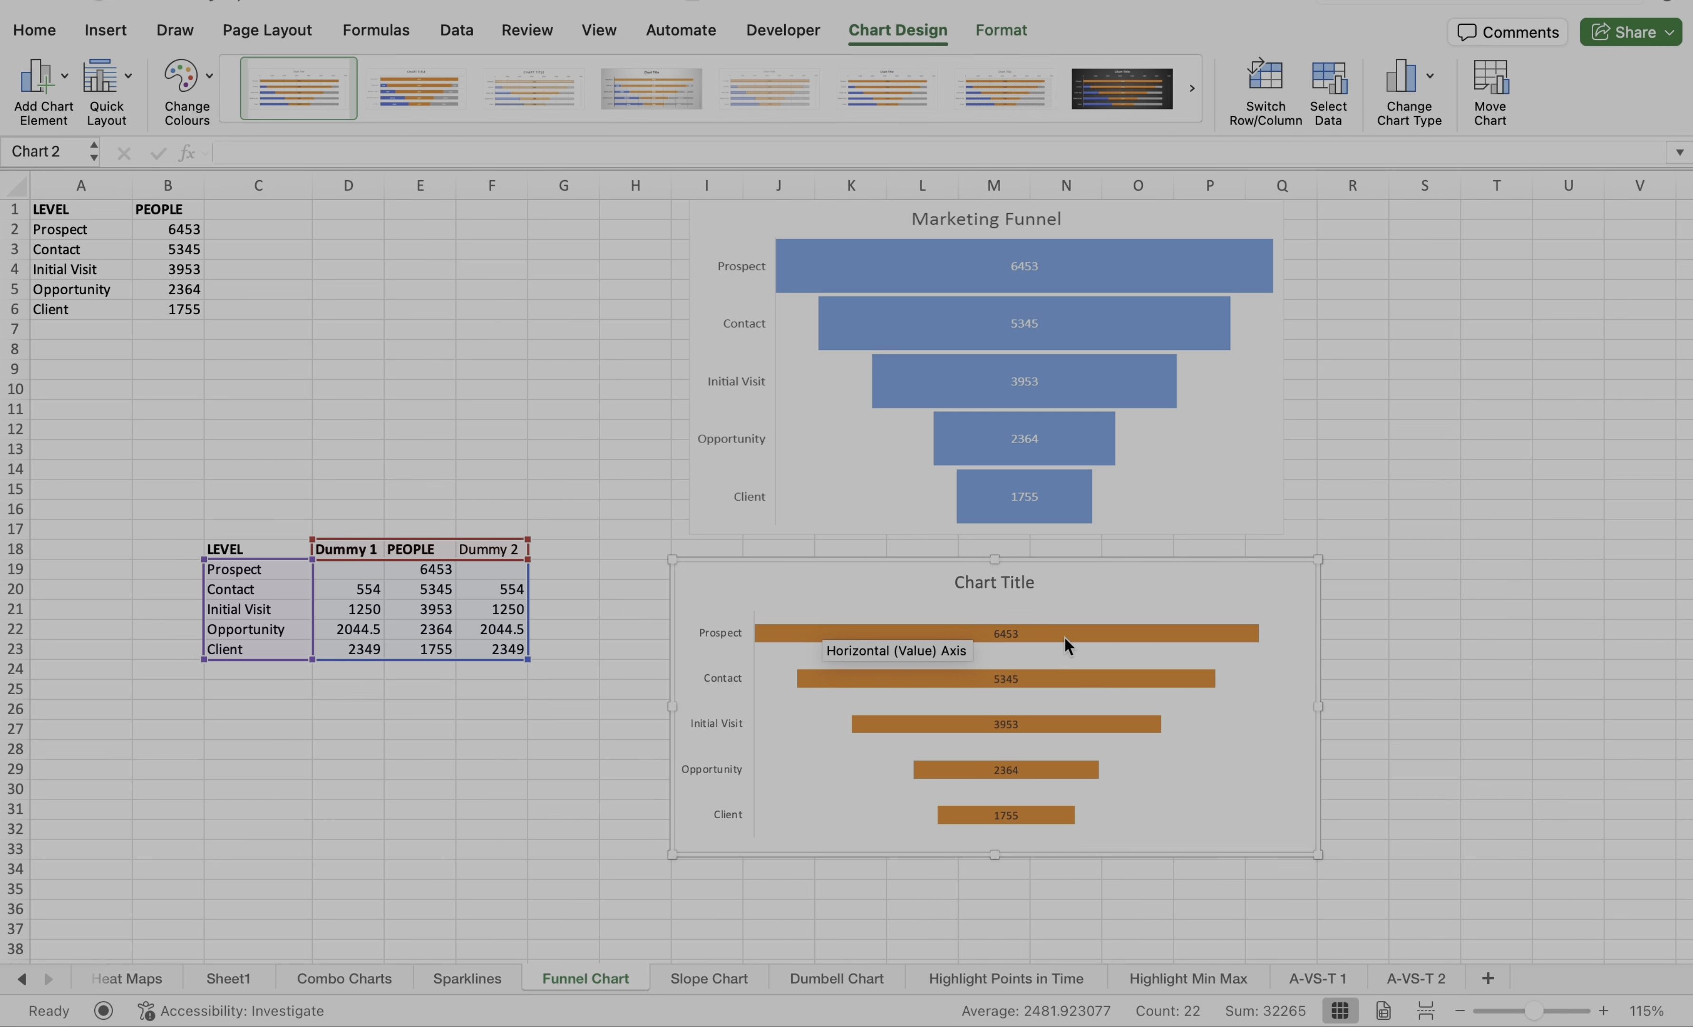
Set the gap width of the PEOPLE series to 17% and move the chart up to just beneath the Marketing Funnel chart
left_click(1151, 636)
right_click(1151, 637)
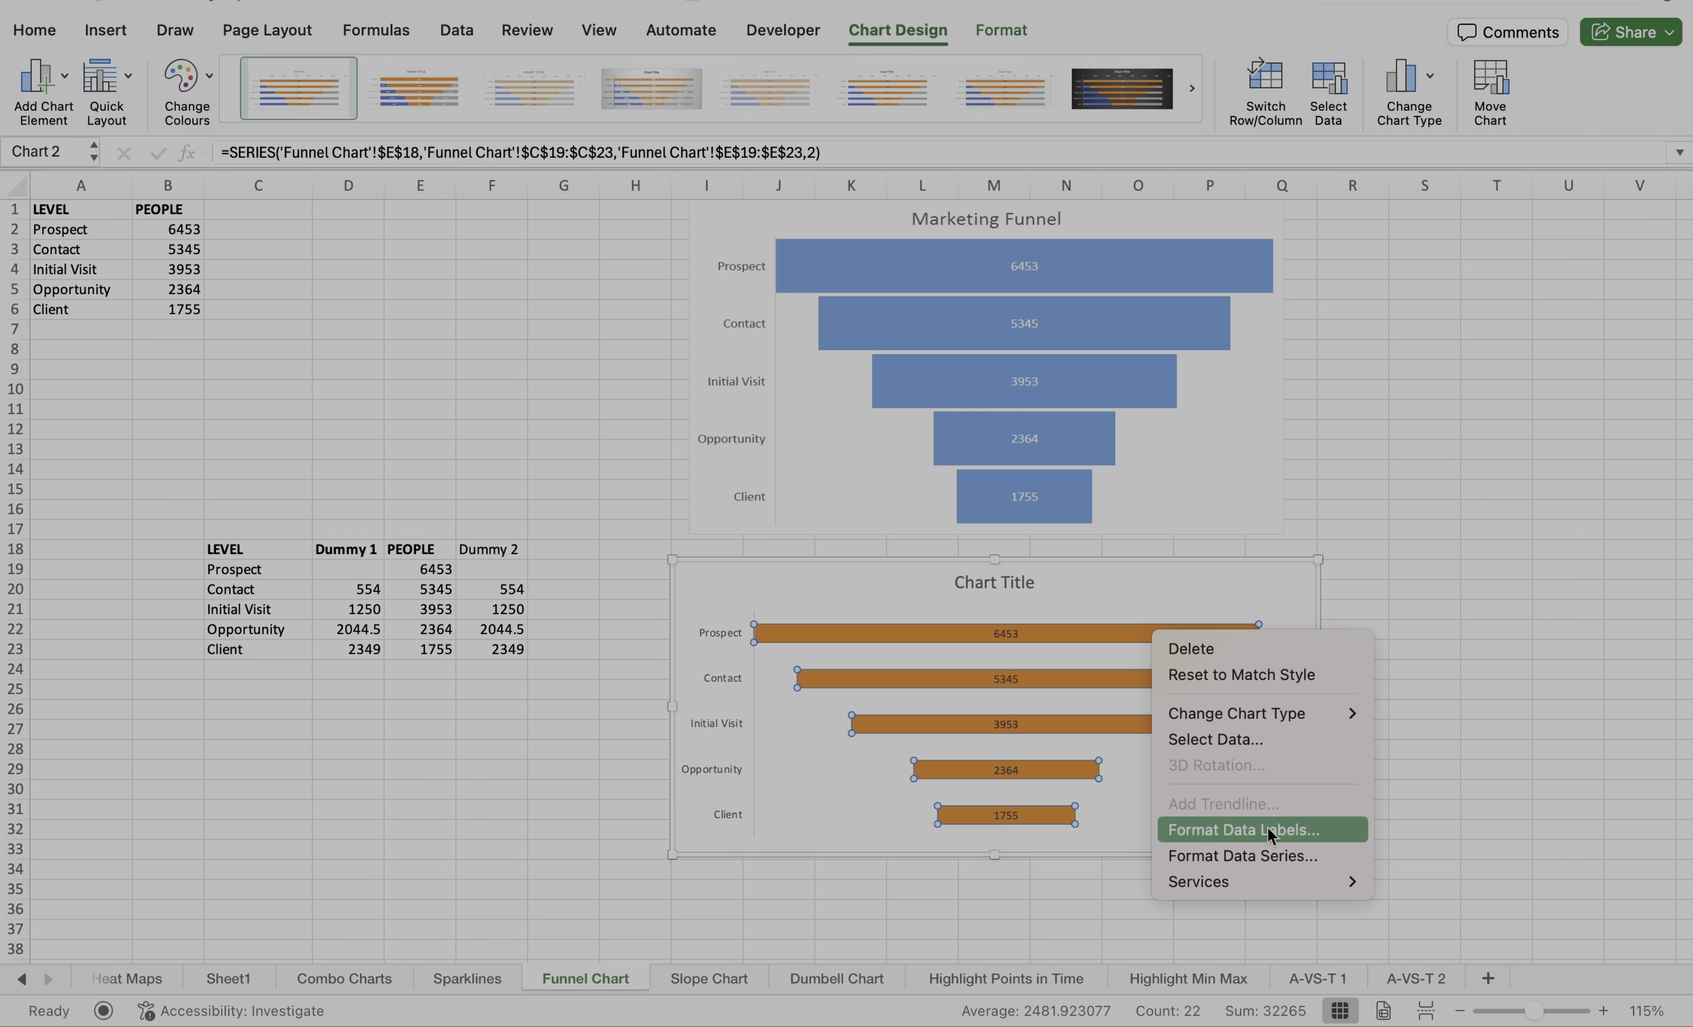
left_click(1287, 856)
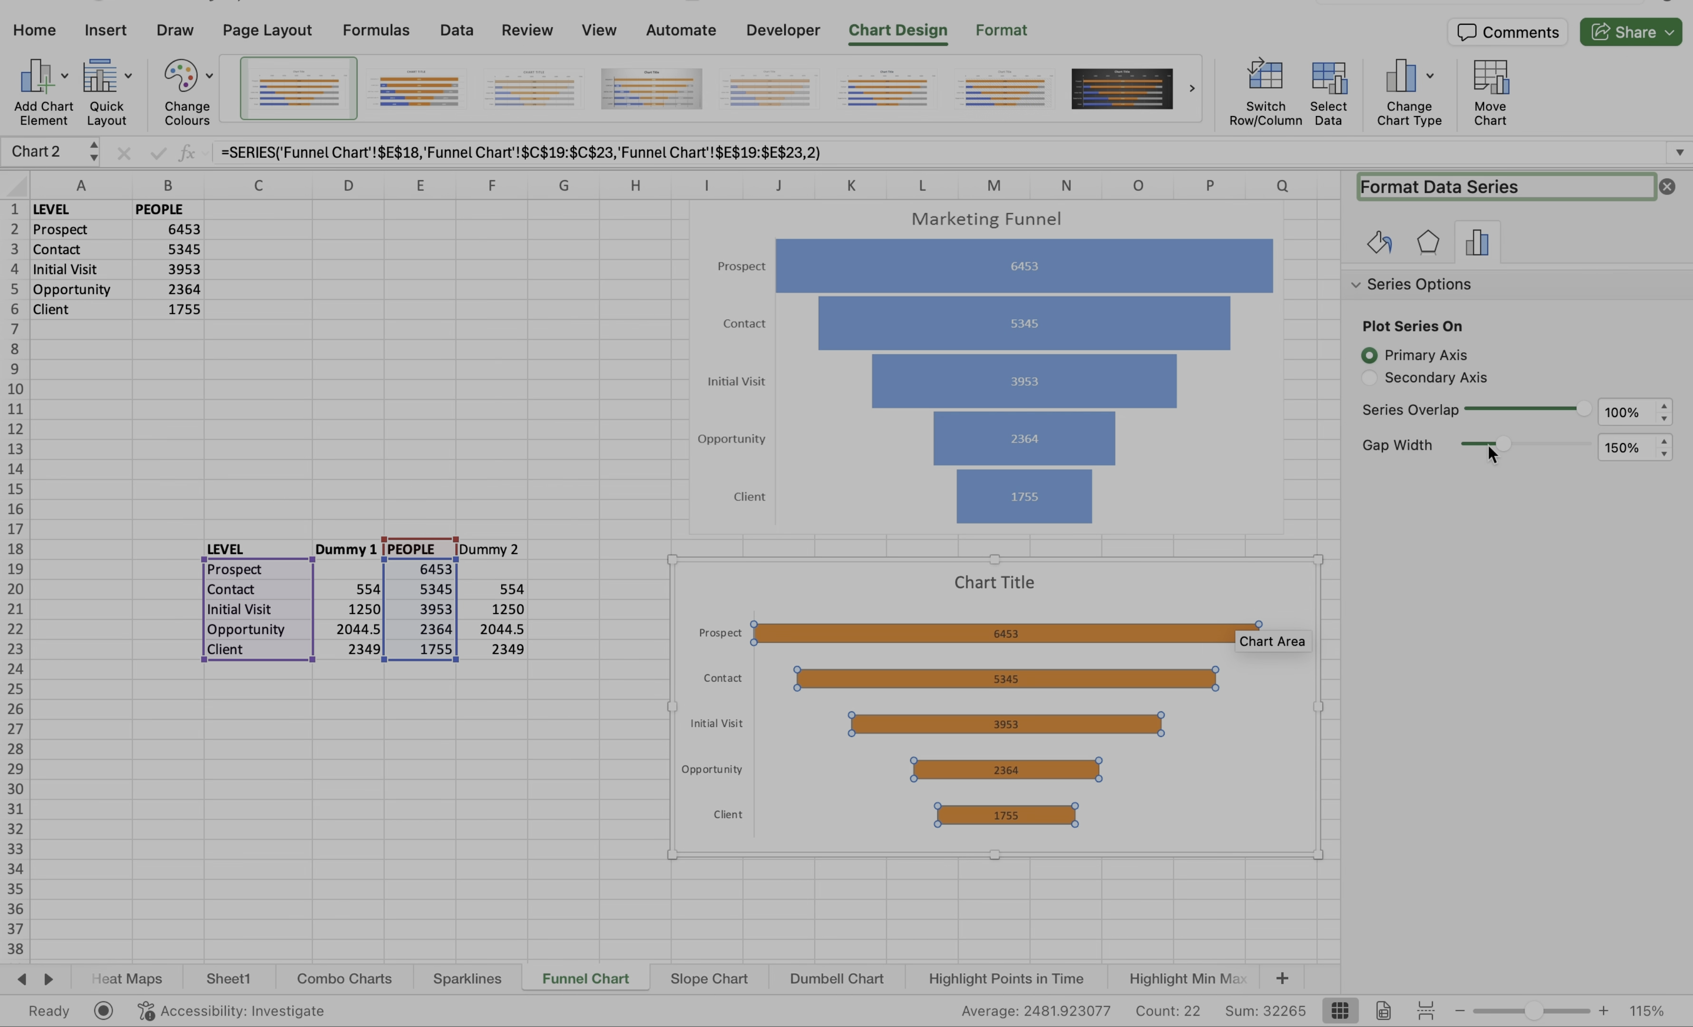
left_click_drag(1488, 446, 1472, 443)
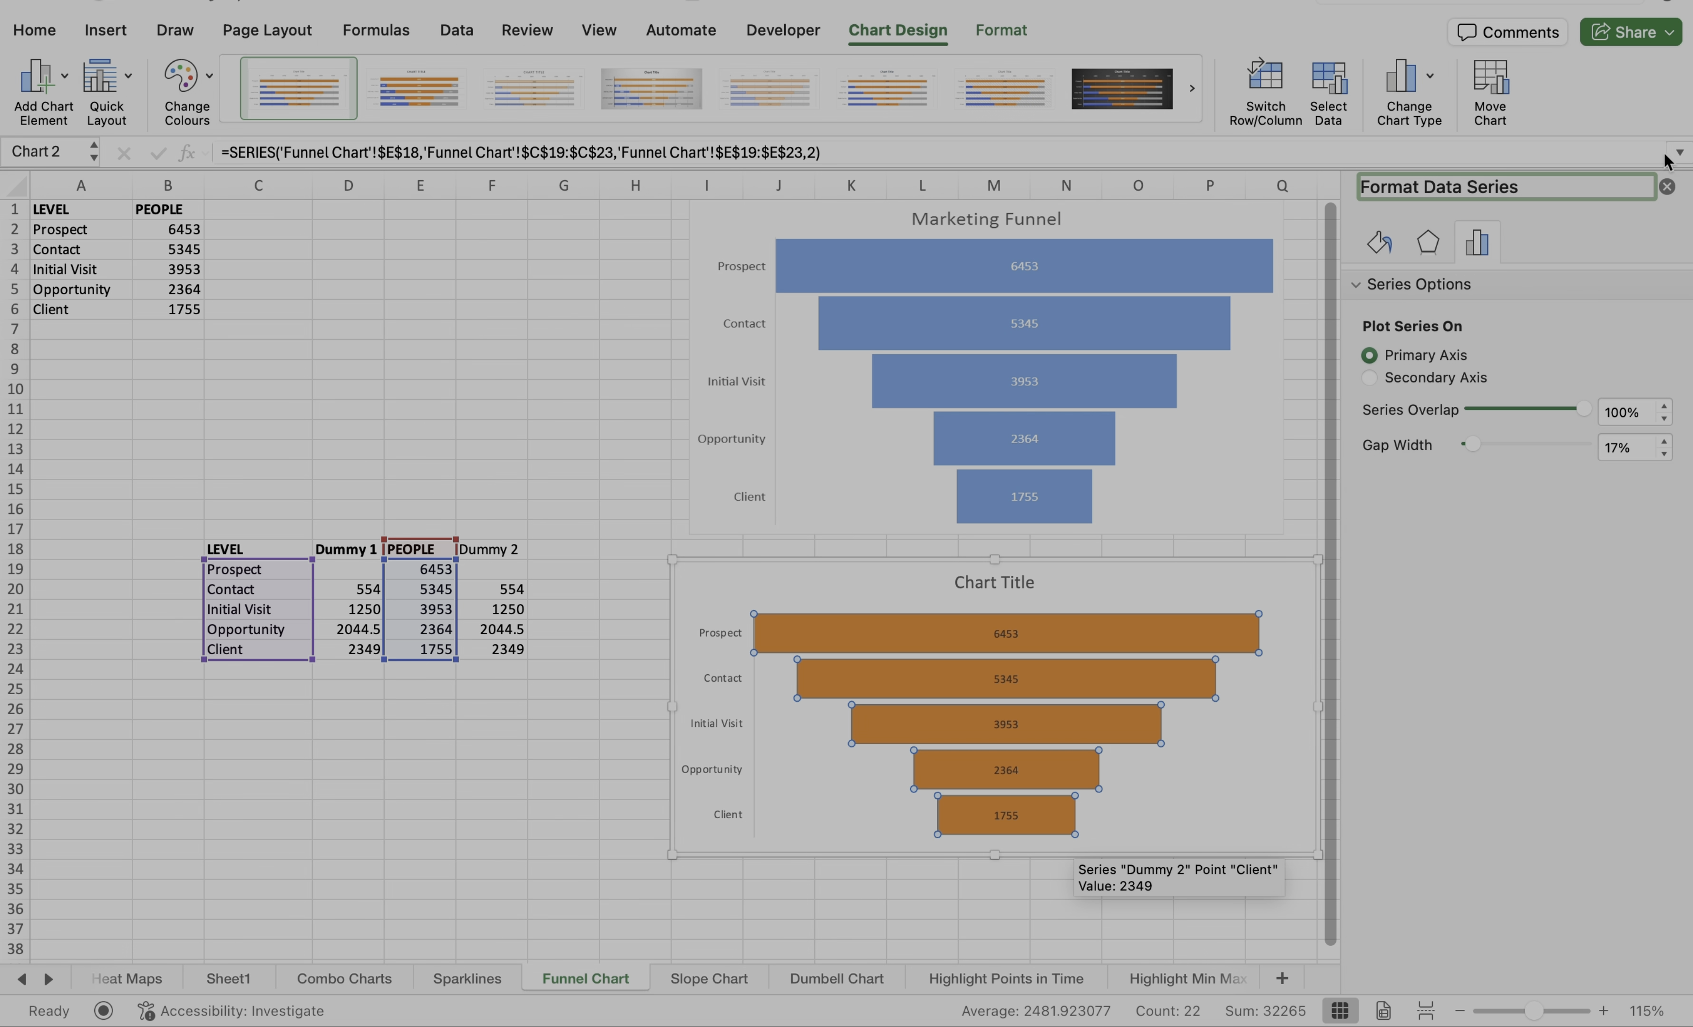
left_click(1667, 187)
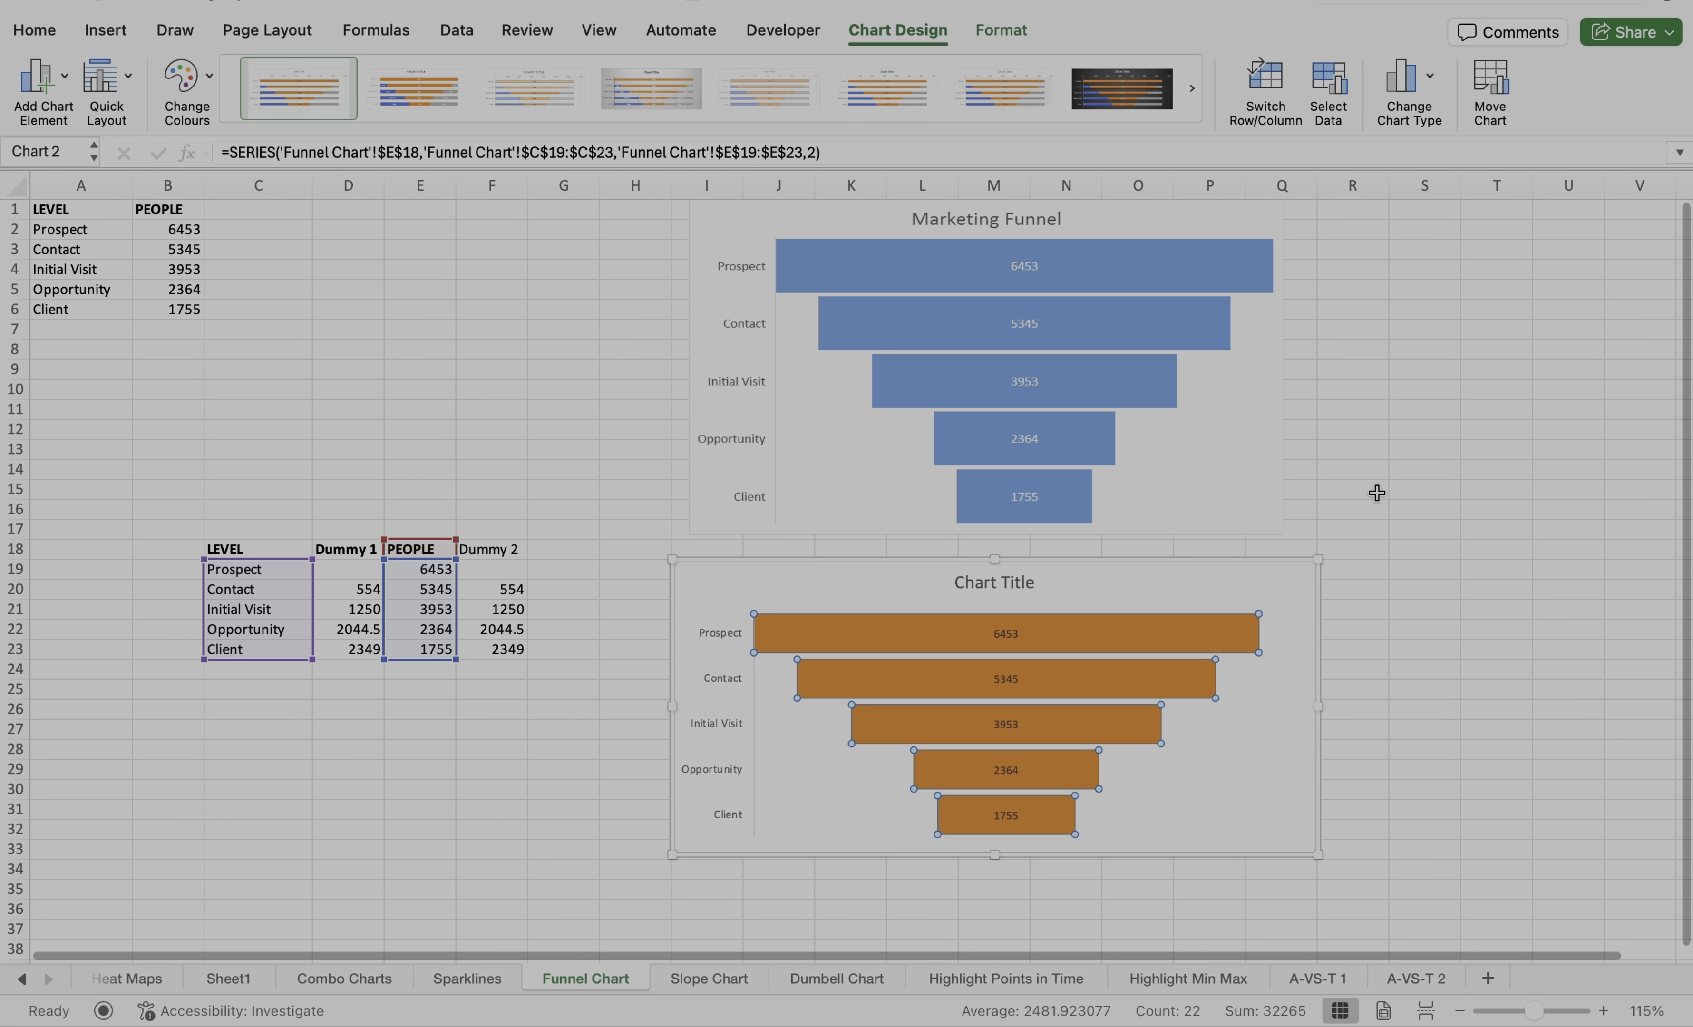
left_click_drag(1108, 576, 1108, 562)
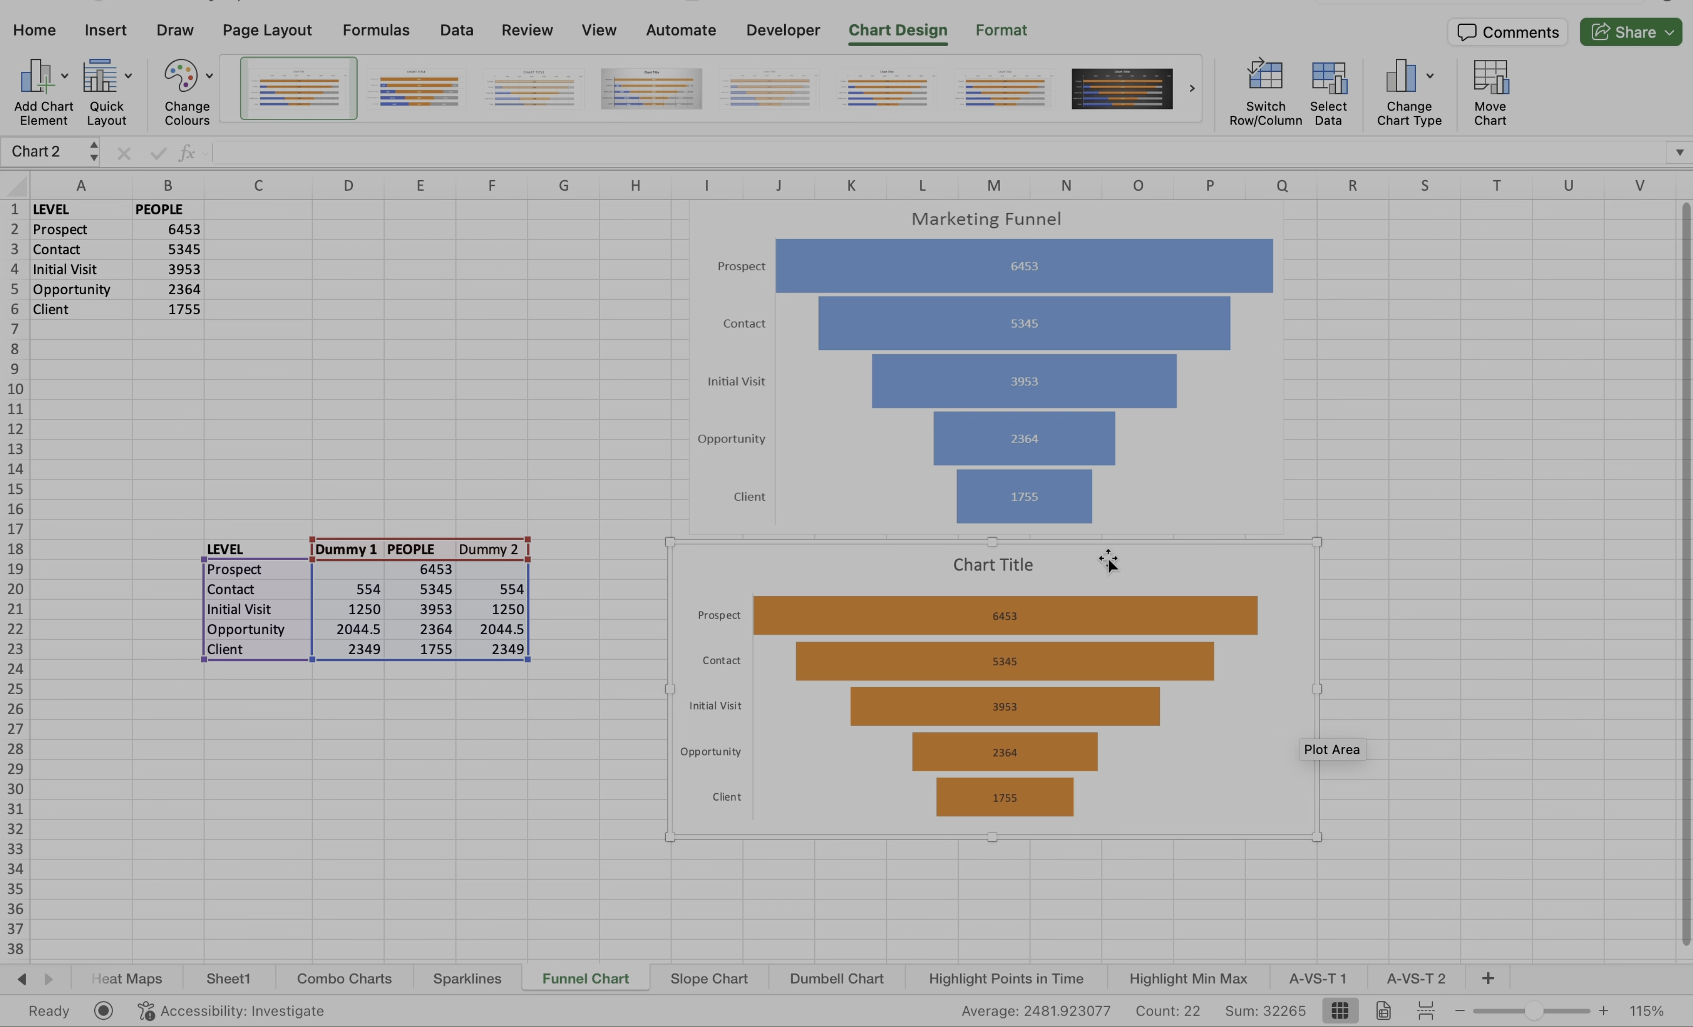